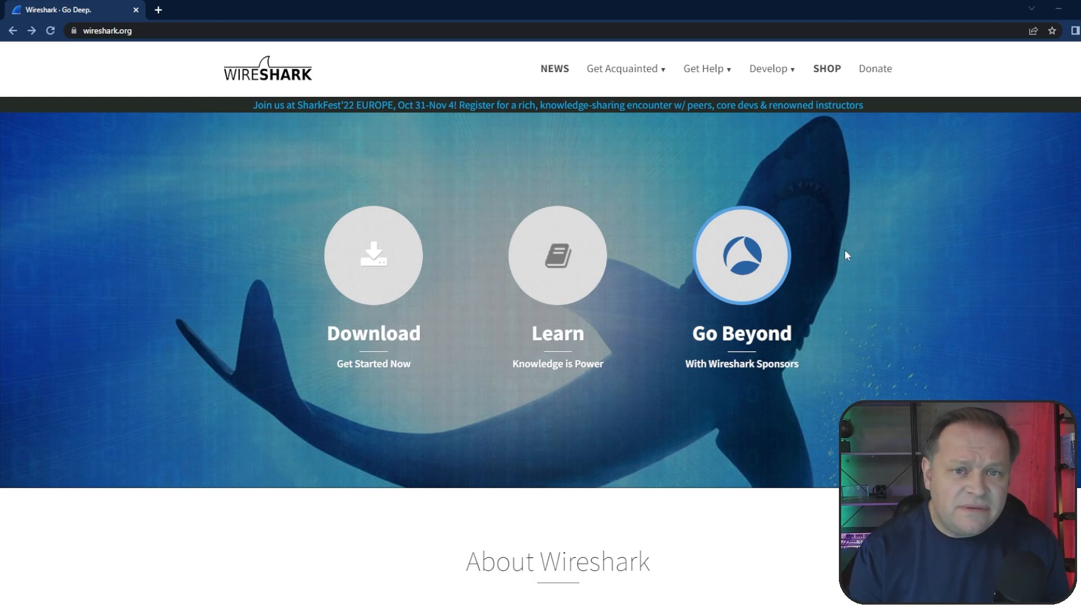
- Open the Download section from the wireshark.org home page
{"action": "mouse_move", "coordinate": [712, 71]}
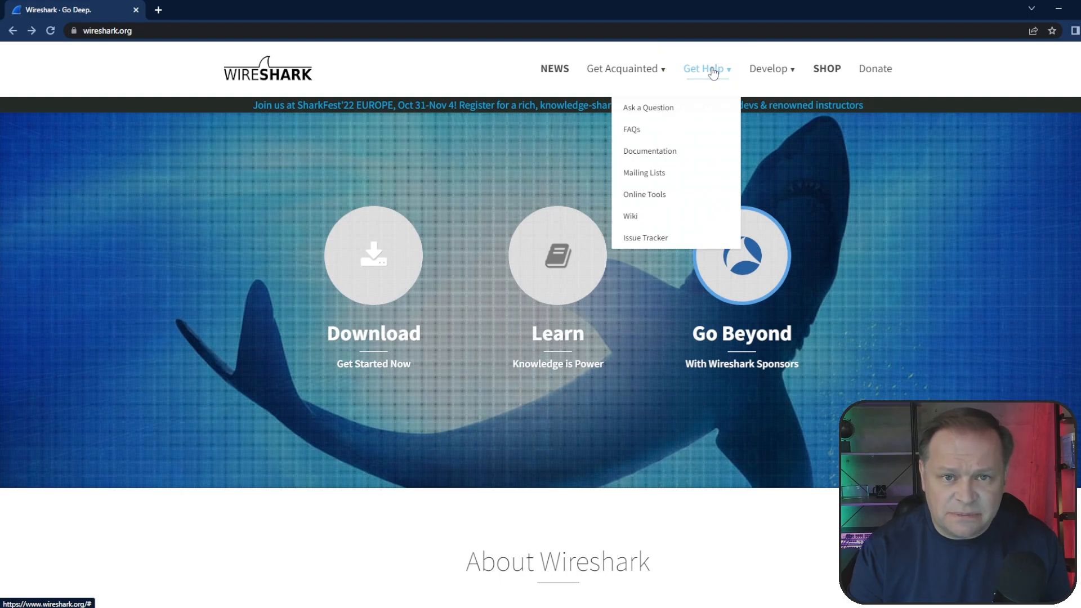
{"action": "left_click", "coordinate": [380, 272]}
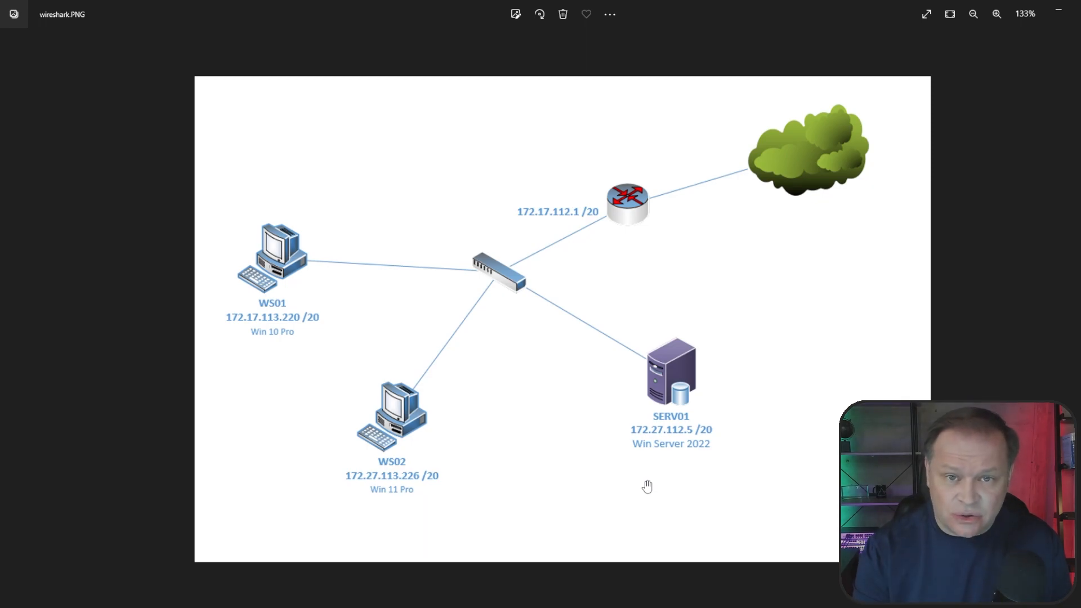
- Circle WS02 on the network diagram, draw check marks and traffic arrows to and from the cloud, and clear all markings
{"action": "mouse_move", "coordinate": [454, 367]}
{"action": "left_mouse_down"}
{"action": "mouse_move", "coordinate": [444, 501]}
{"action": "mouse_move", "coordinate": [379, 366]}
{"action": "left_mouse_up"}
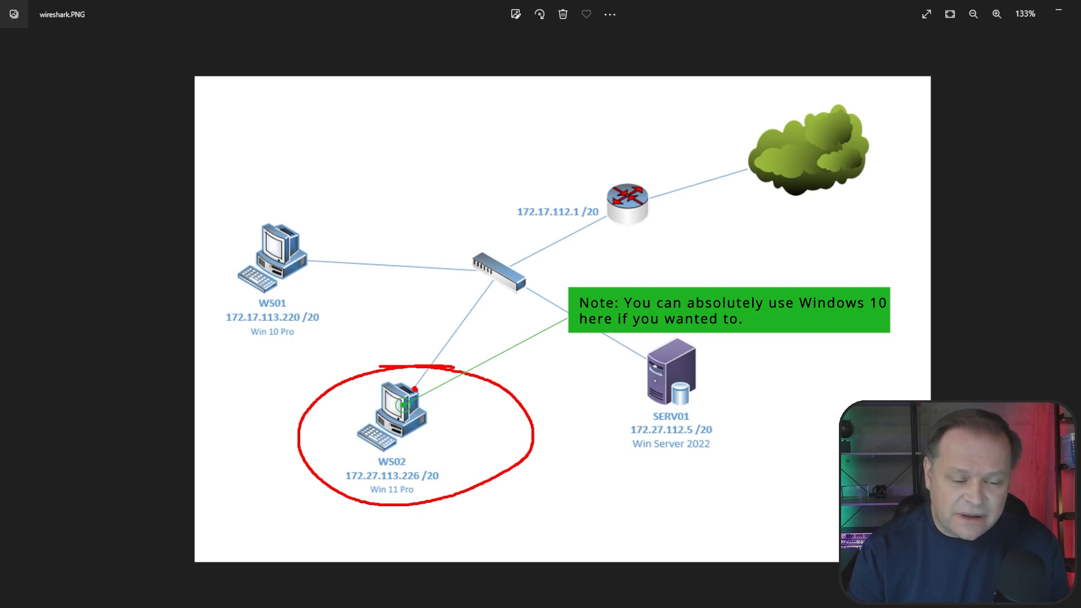
{"action": "mouse_move", "coordinate": [423, 358]}
{"action": "left_mouse_down"}
{"action": "mouse_move", "coordinate": [456, 313]}
{"action": "mouse_move", "coordinate": [433, 318]}
{"action": "left_mouse_up"}
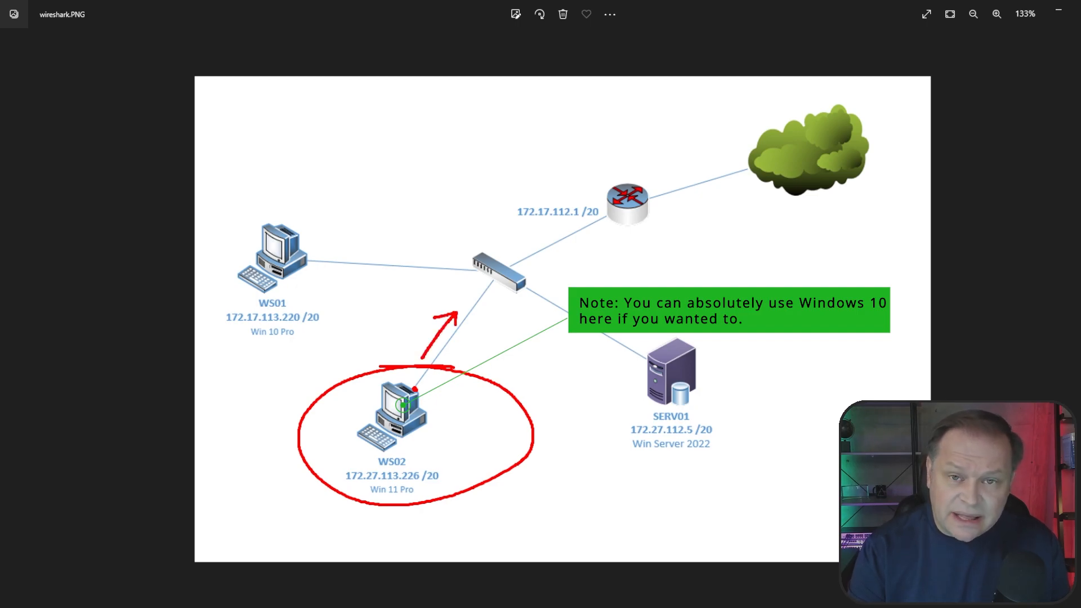
{"action": "left_click_drag", "start_coordinate": [308, 239], "coordinate": [320, 232]}
{"action": "left_click_drag", "start_coordinate": [705, 350], "coordinate": [717, 344]}
{"action": "mouse_move", "coordinate": [490, 262]}
{"action": "left_mouse_down"}
{"action": "mouse_move", "coordinate": [742, 168]}
{"action": "mouse_move", "coordinate": [707, 168]}
{"action": "left_mouse_up"}
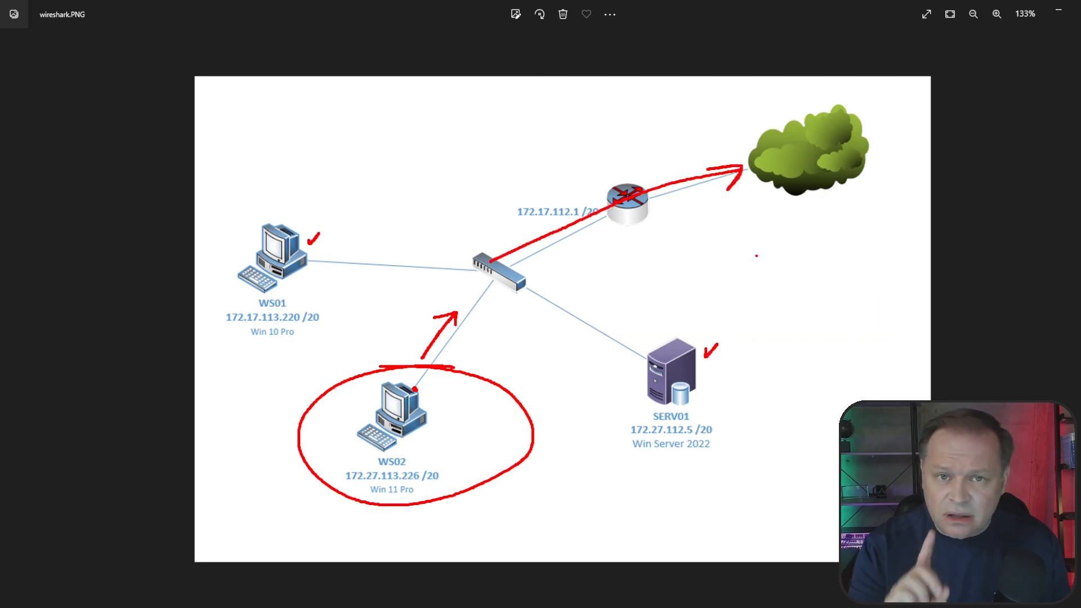
{"action": "mouse_move", "coordinate": [744, 198]}
{"action": "left_mouse_down"}
{"action": "mouse_move", "coordinate": [551, 281]}
{"action": "mouse_move", "coordinate": [451, 355]}
{"action": "mouse_move", "coordinate": [467, 348]}
{"action": "left_mouse_up"}
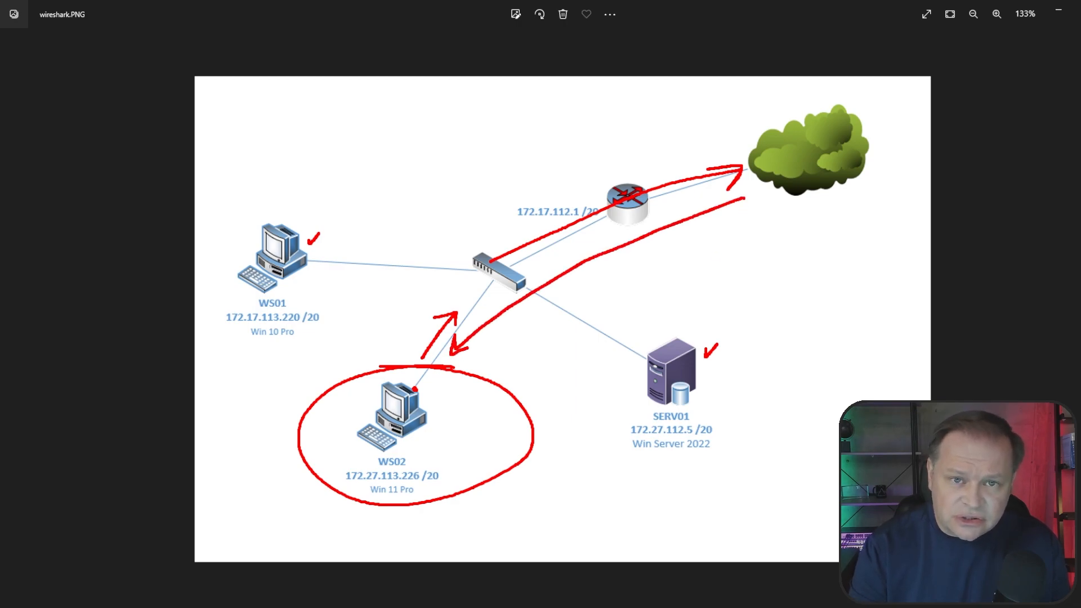
{"action": "key", "text": "e"}
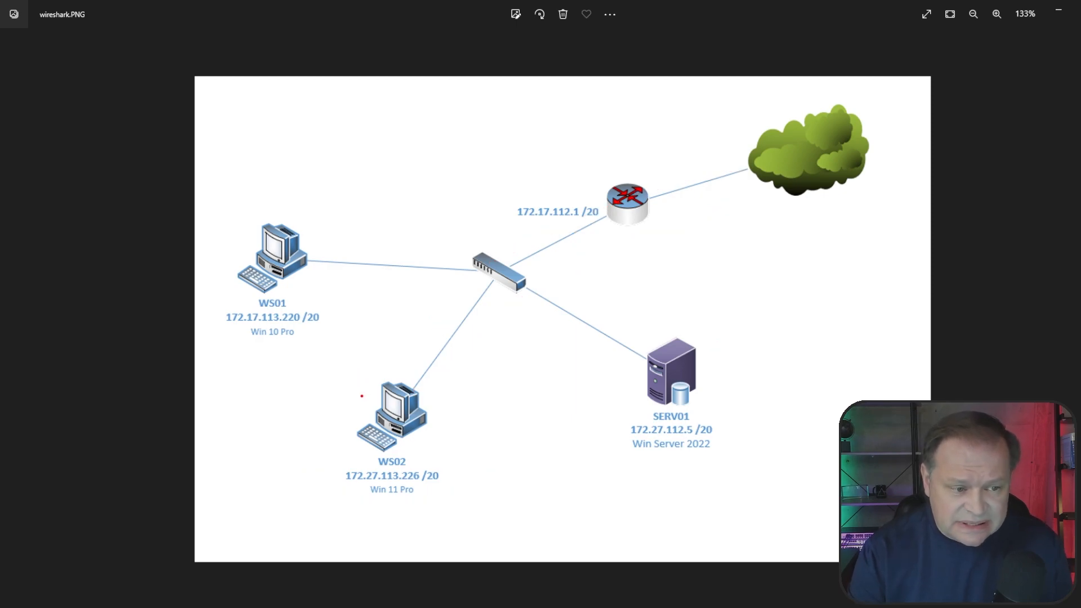
- Draw check marks at WS01 and SERV01, with arrows leading from both machines toward the router and cloud
{"action": "left_click_drag", "start_coordinate": [278, 214], "coordinate": [294, 204]}
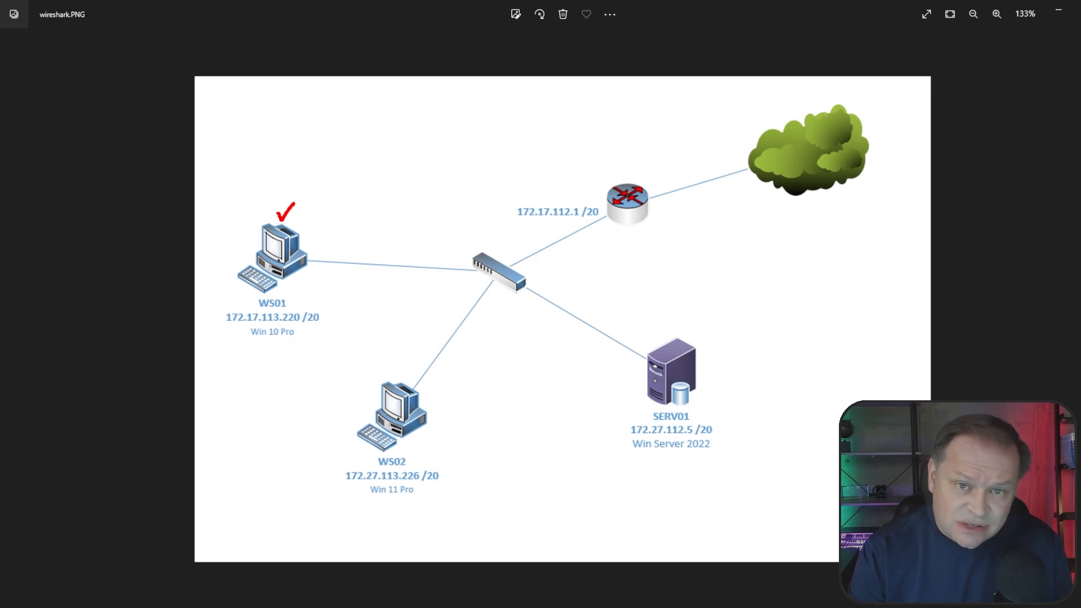
{"action": "left_click_drag", "start_coordinate": [698, 366], "coordinate": [716, 360]}
{"action": "mouse_move", "coordinate": [644, 359]}
{"action": "left_mouse_down"}
{"action": "mouse_move", "coordinate": [591, 332]}
{"action": "mouse_move", "coordinate": [730, 188]}
{"action": "mouse_move", "coordinate": [715, 203]}
{"action": "left_mouse_up"}
{"action": "left_click_drag", "start_coordinate": [698, 186], "coordinate": [729, 187]}
{"action": "mouse_move", "coordinate": [307, 255]}
{"action": "left_mouse_down"}
{"action": "mouse_move", "coordinate": [329, 262]}
{"action": "mouse_move", "coordinate": [642, 207]}
{"action": "left_mouse_up"}
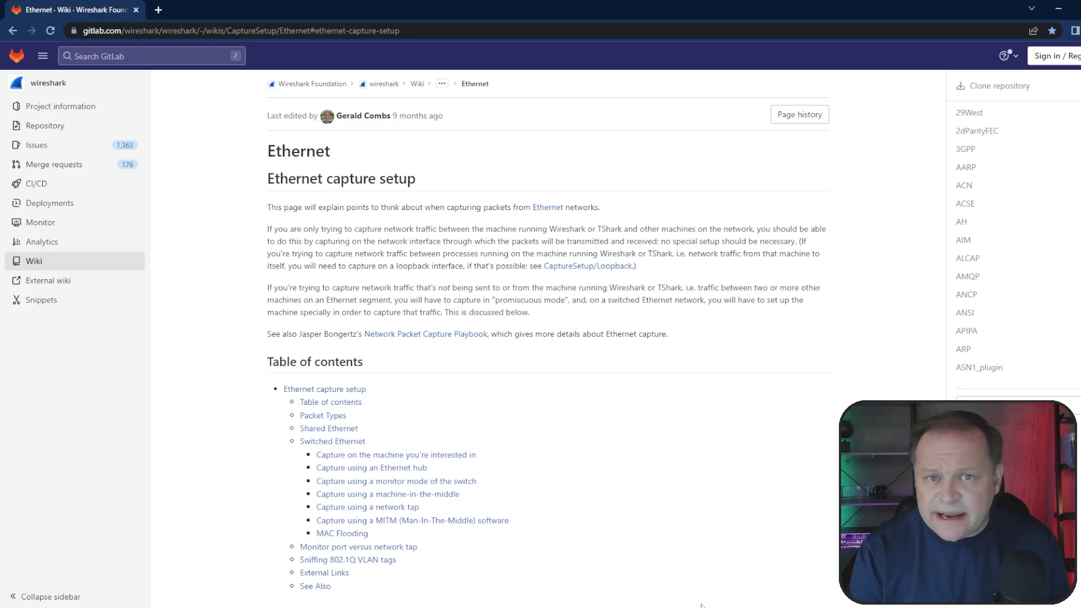
- Read the Ethernet capture setup wiki page from the table of contents through the Ethernet hub capture section
{"action": "scroll", "coordinate": [589, 501], "scroll_direction": "down", "scroll_amount": 10}
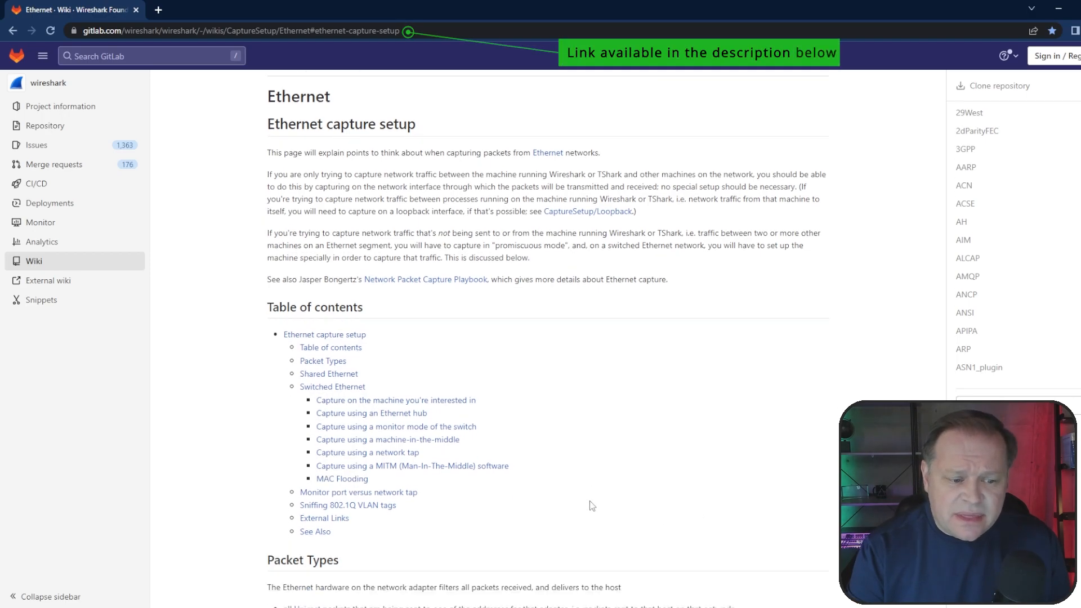
{"action": "scroll", "coordinate": [590, 501], "scroll_direction": "down", "scroll_amount": 4}
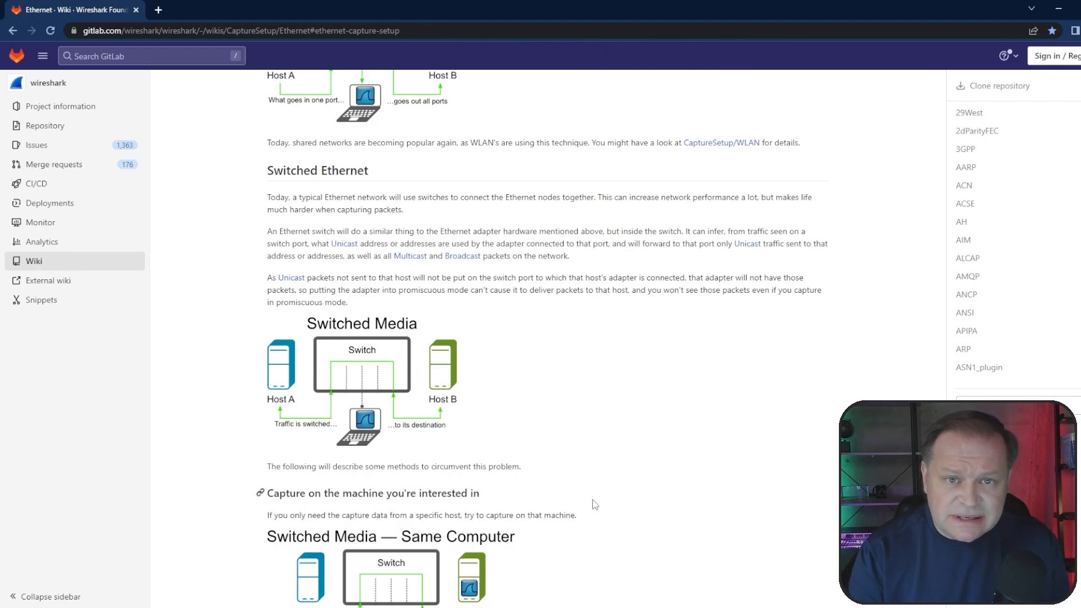
{"action": "scroll", "coordinate": [593, 499], "scroll_direction": "down", "scroll_amount": 7}
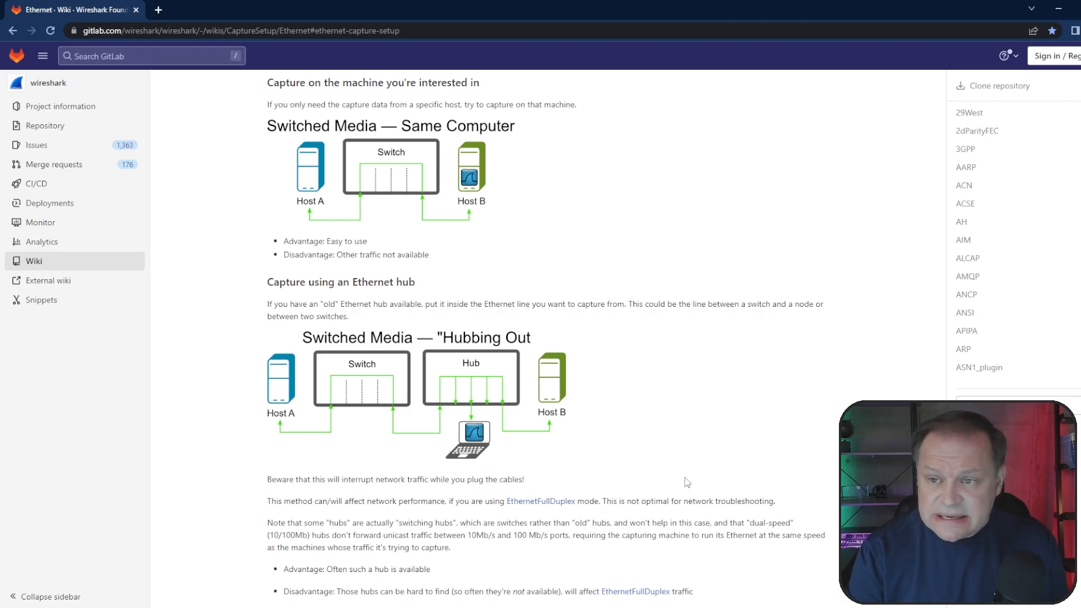
- Switch to the WS02 virtual machine and start the Wireshark installer, allowing it to make changes to the device
{"action": "left_click", "coordinate": [1057, 8]}
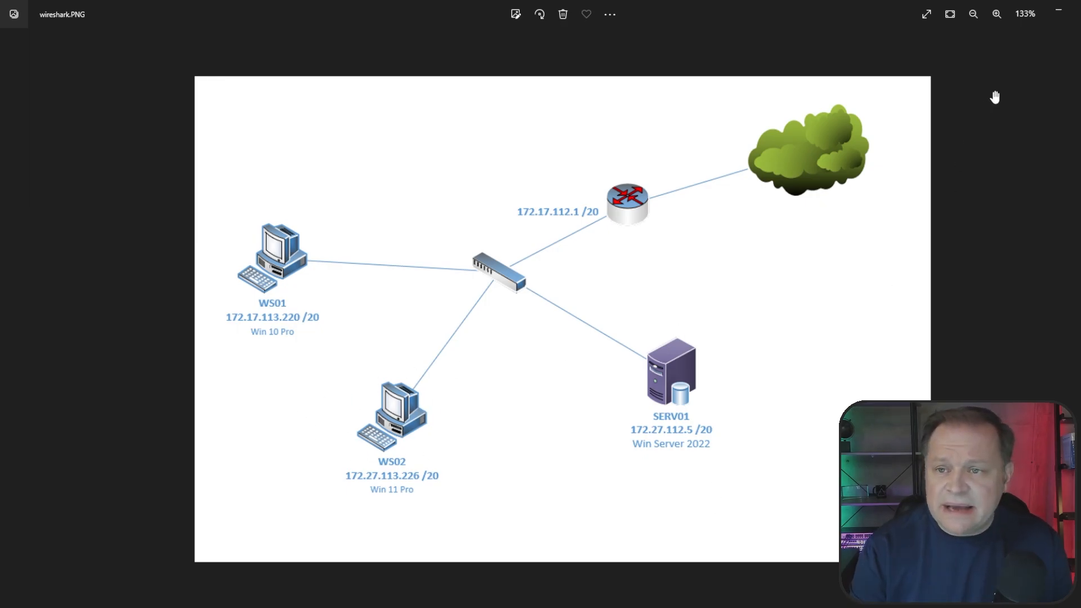
{"action": "left_click", "coordinate": [1058, 9]}
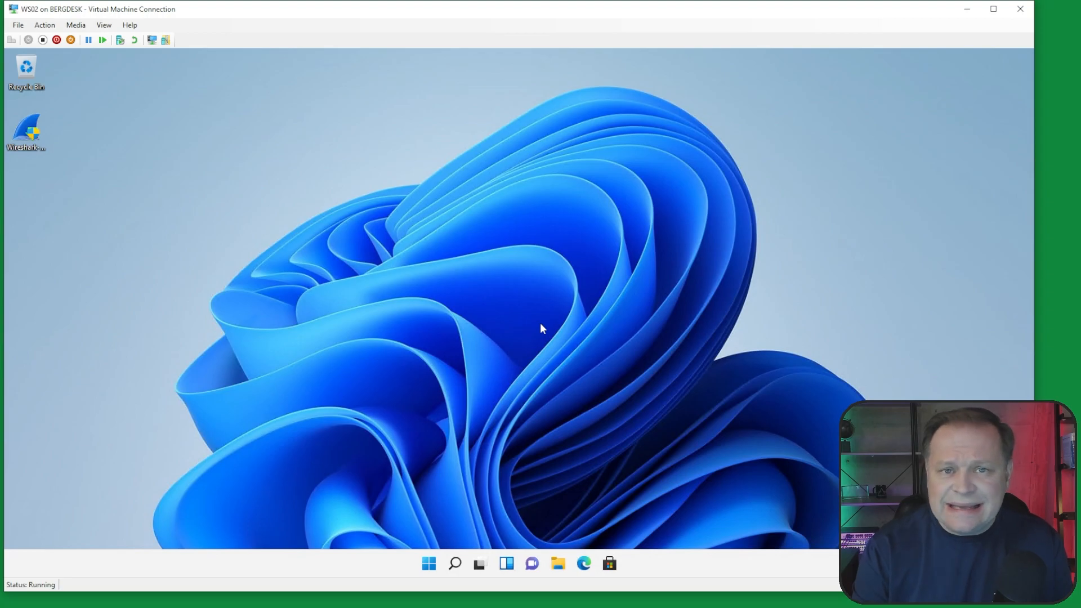
{"action": "double_click", "coordinate": [28, 133]}
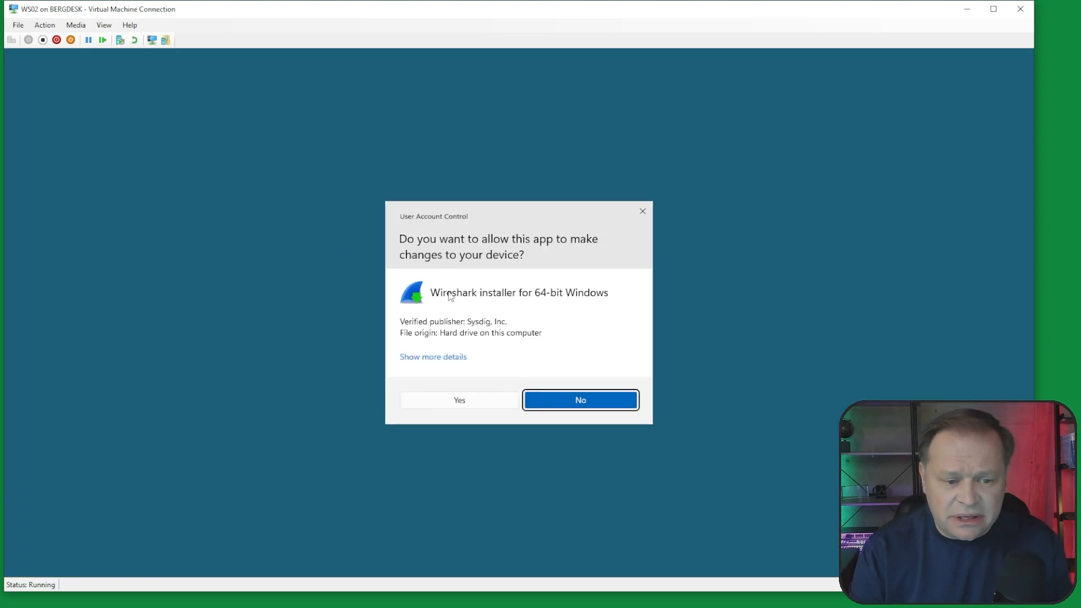
{"action": "left_click", "coordinate": [476, 401]}
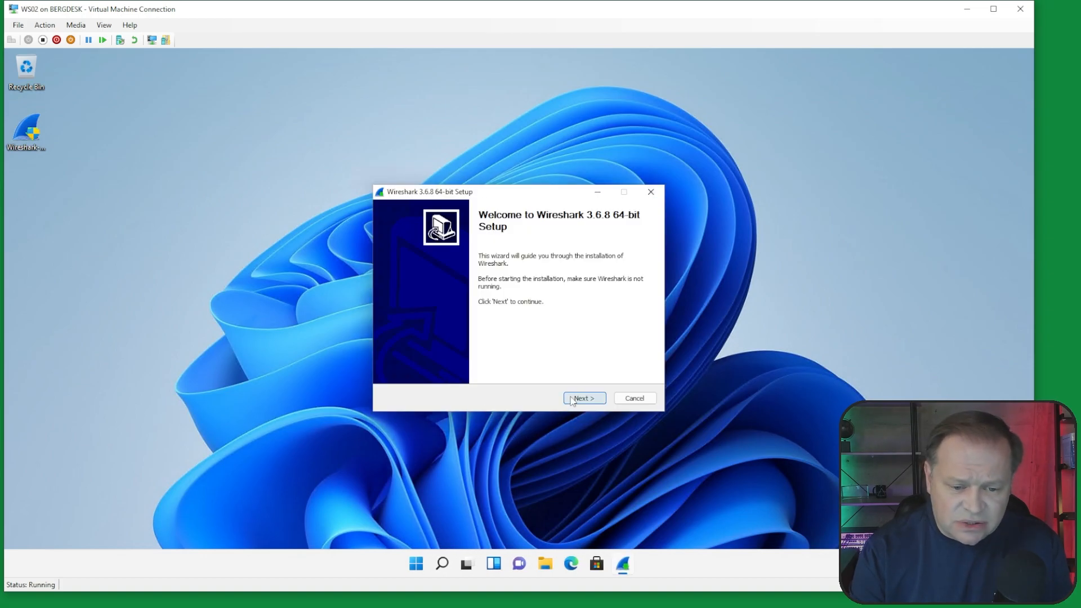
- Proceed through the license notice with the default components and add a Wireshark desktop icon to the shortcuts
{"action": "left_click", "coordinate": [573, 401]}
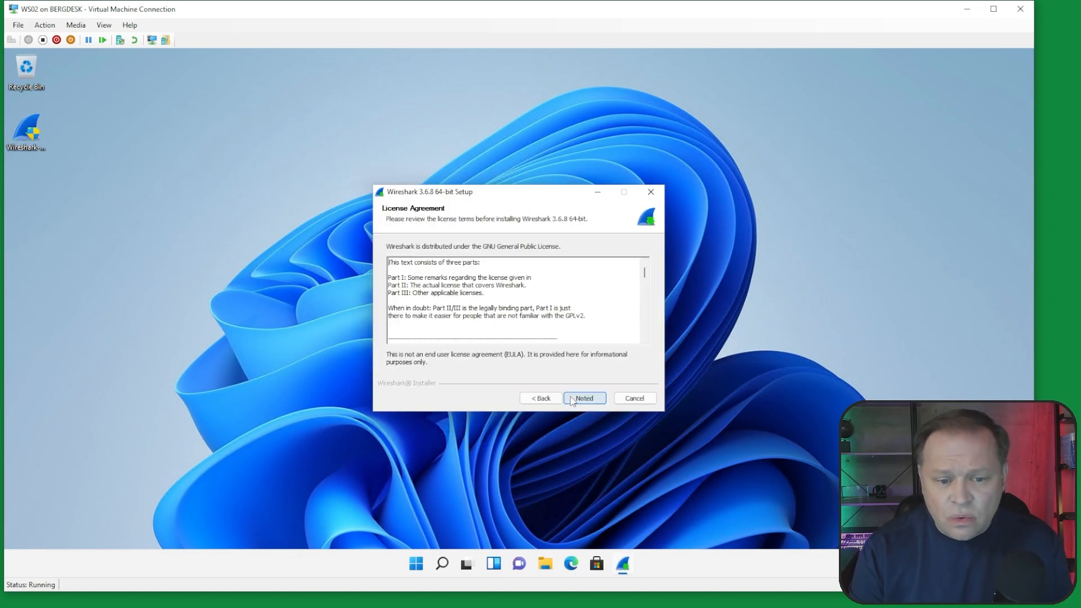
{"action": "left_click", "coordinate": [573, 401]}
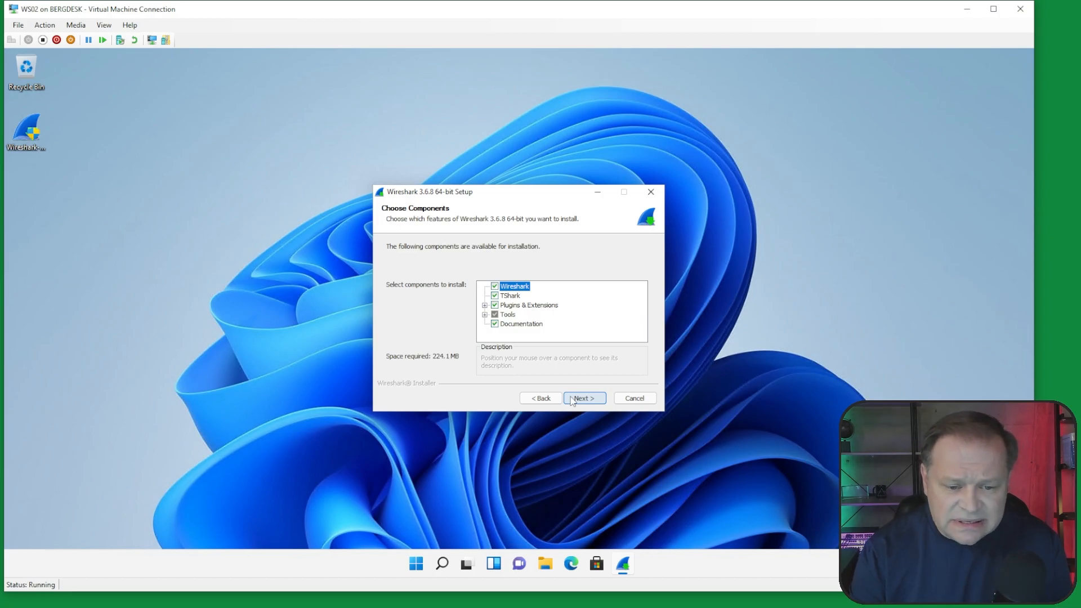
{"action": "left_click", "coordinate": [572, 400]}
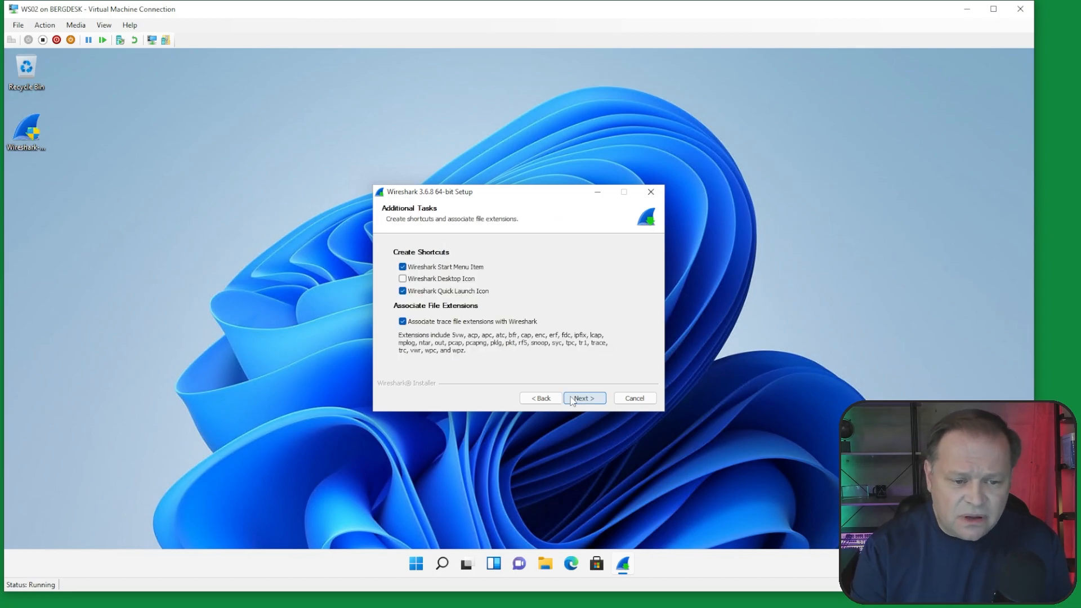
{"action": "left_click", "coordinate": [403, 279]}
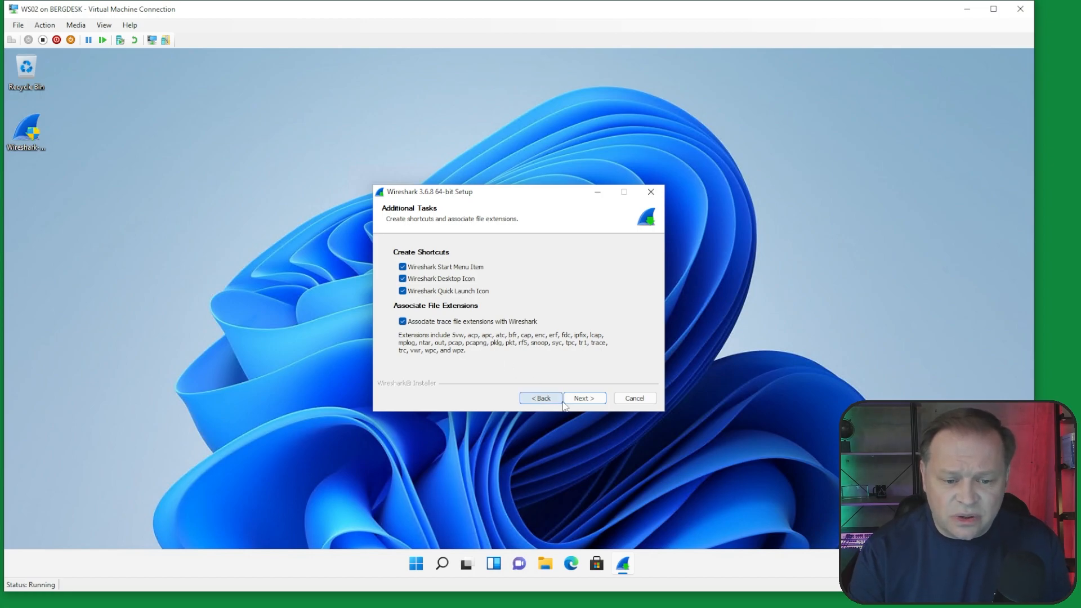
{"action": "left_click", "coordinate": [589, 398]}
- Keep the default install location and start the Wireshark installation with Npcap 1.60 but without USBPcap
{"action": "left_click", "coordinate": [589, 397]}
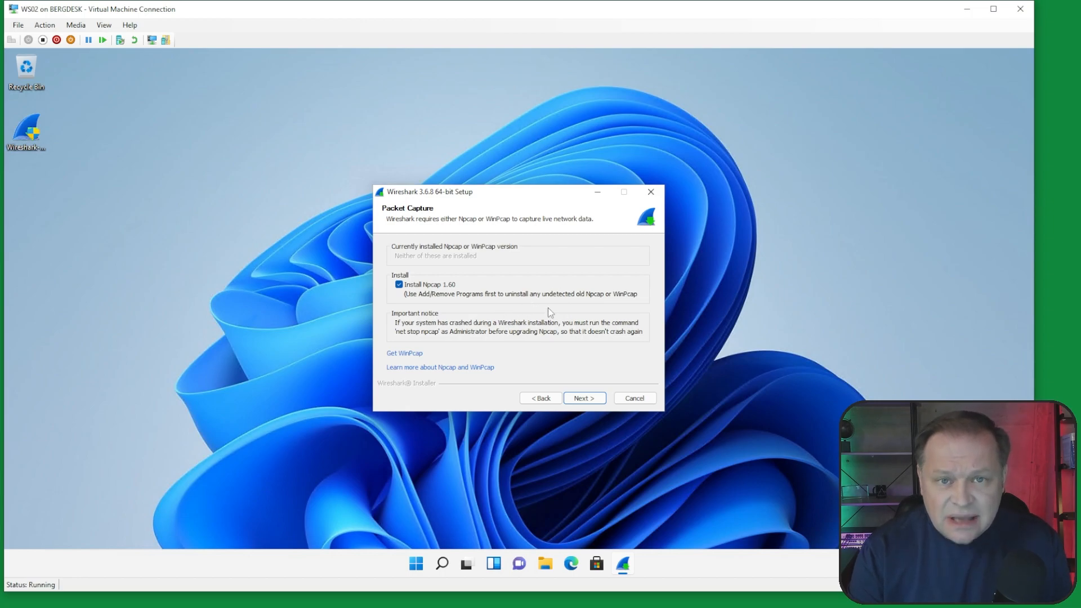
{"action": "left_click", "coordinate": [591, 399]}
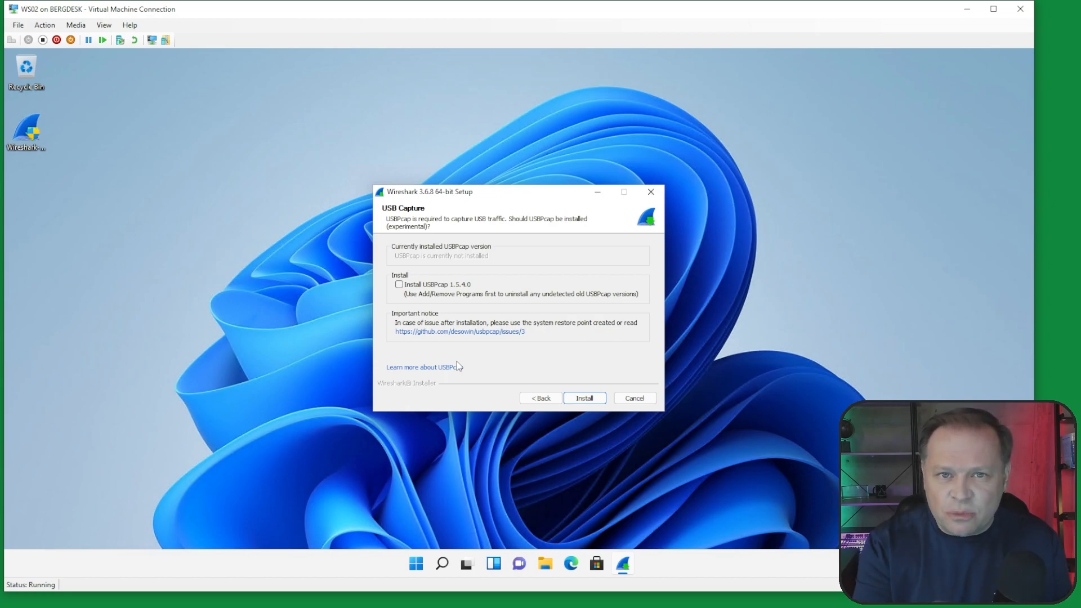
{"action": "left_click", "coordinate": [599, 402]}
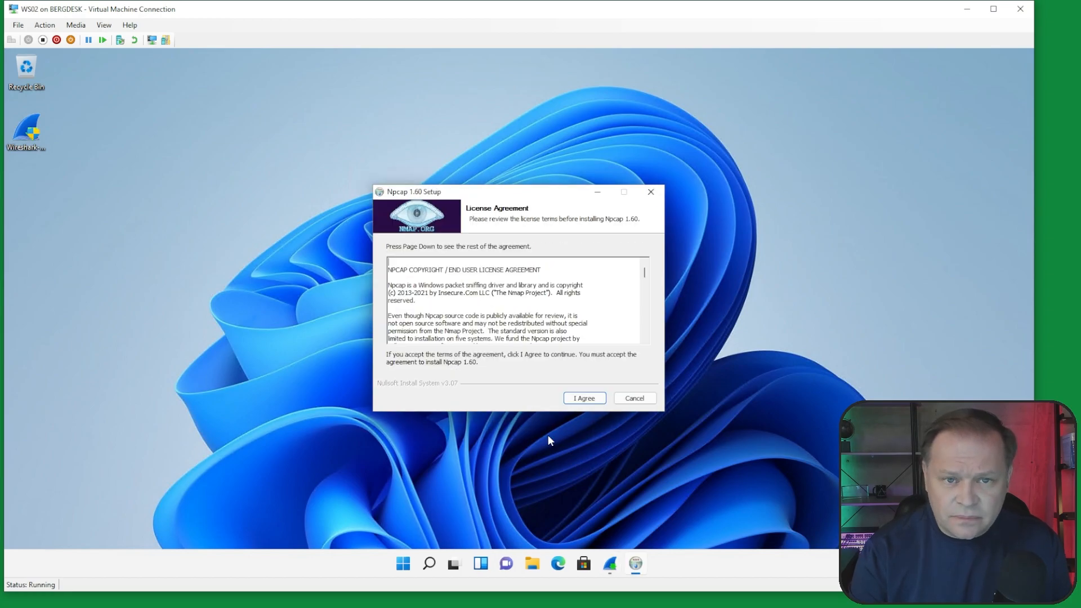
- Agree to the Npcap 1.60 license, install it with default options, and finish the Wireshark setup wizard
{"action": "left_click", "coordinate": [585, 398]}
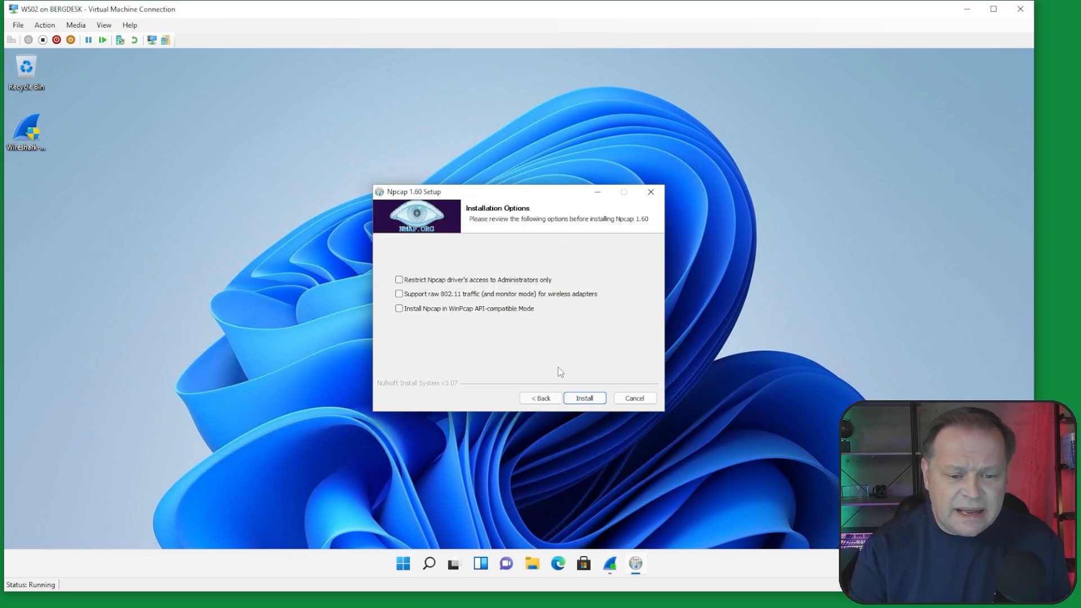
{"action": "left_click", "coordinate": [586, 398]}
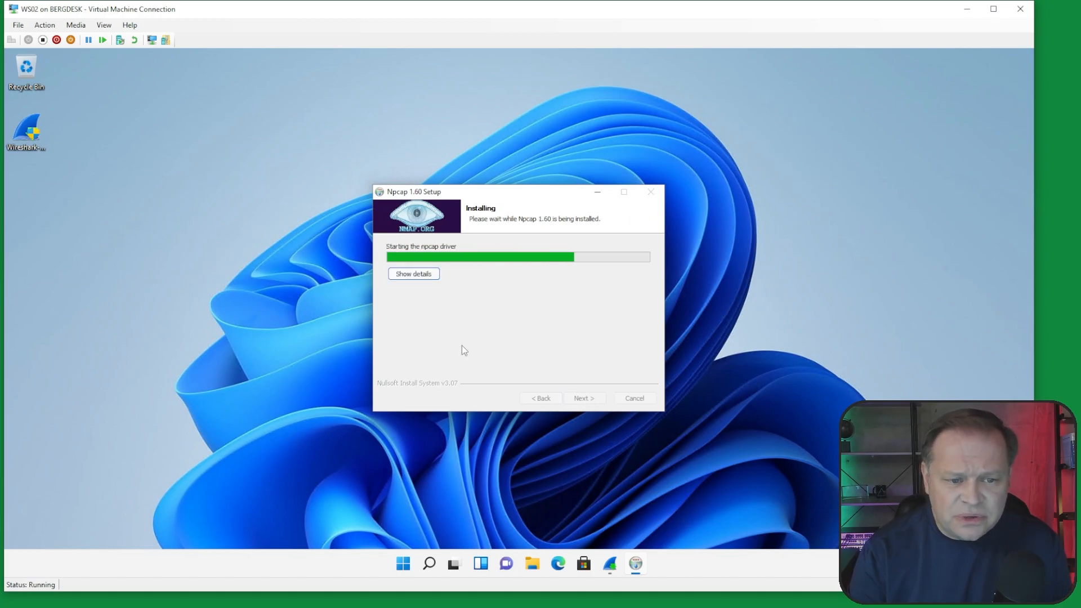
{"action": "left_click", "coordinate": [597, 403]}
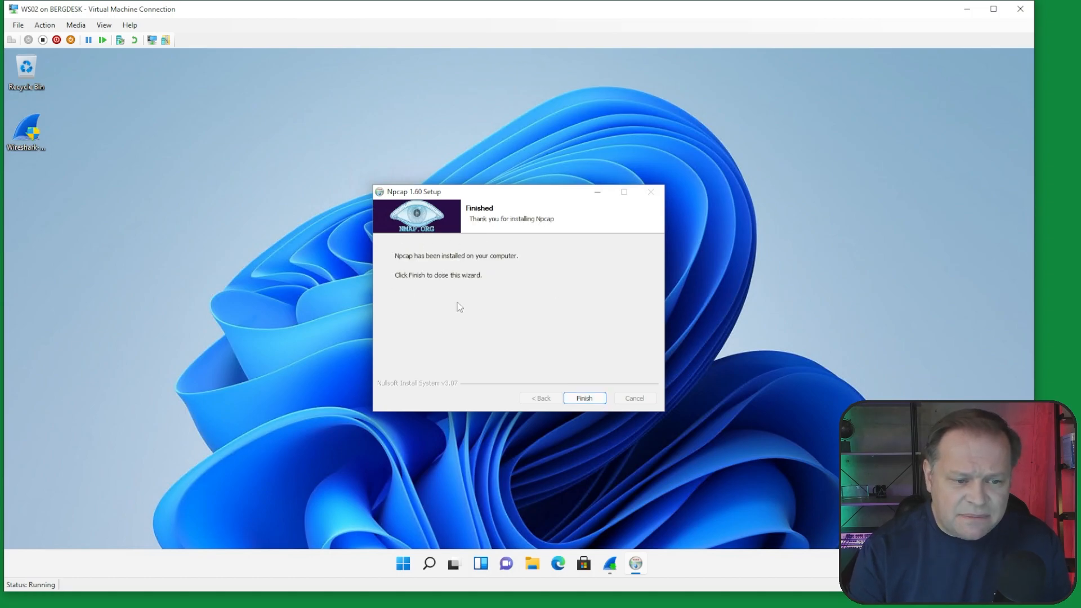
{"action": "left_click", "coordinate": [584, 398]}
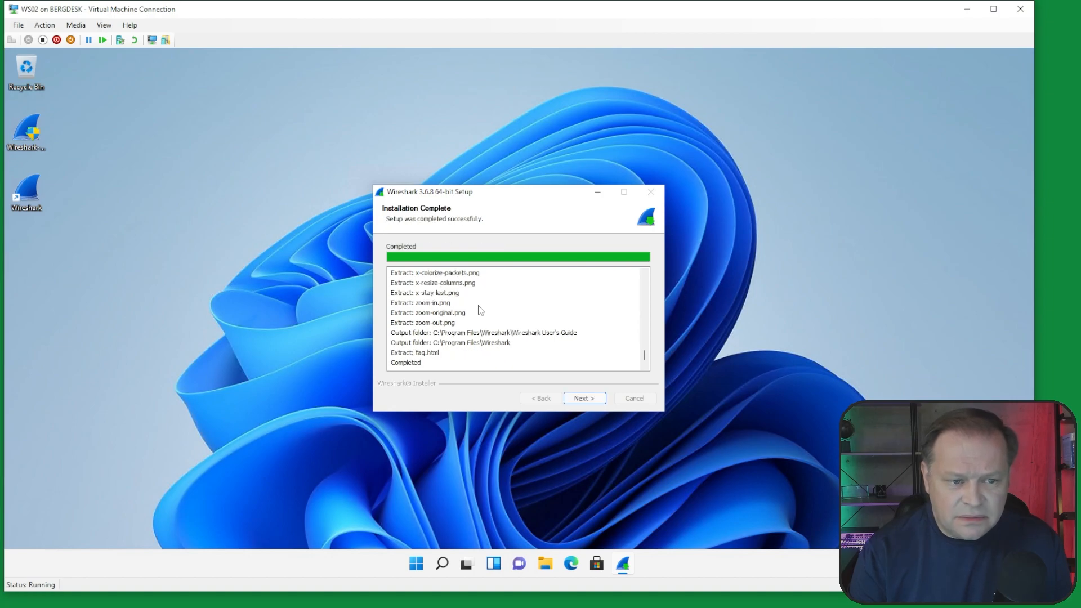
{"action": "left_click", "coordinate": [584, 399]}
{"action": "left_click", "coordinate": [583, 400]}
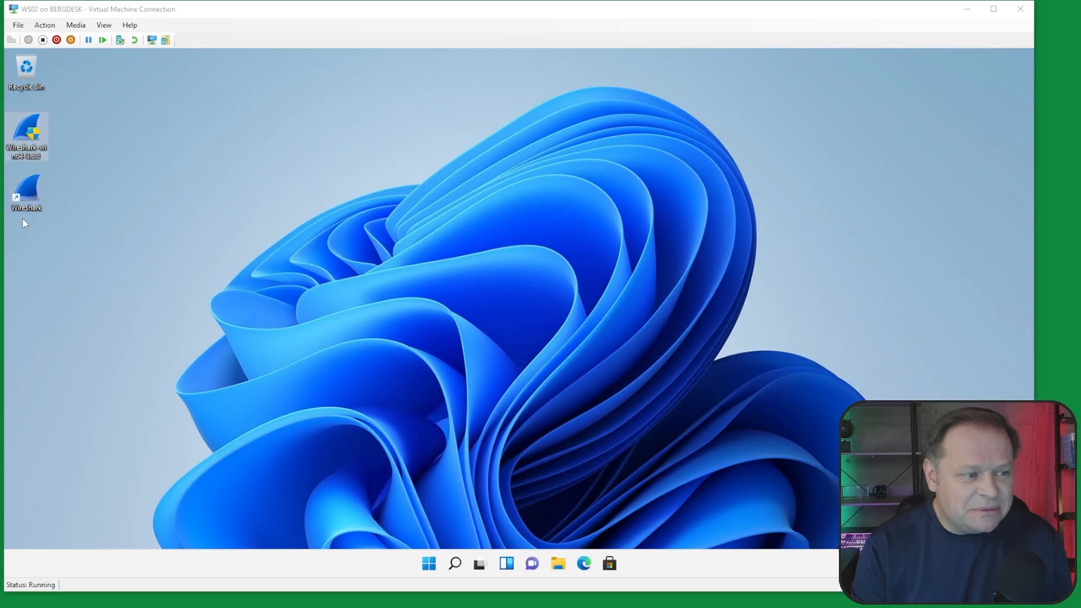
- Launch Wireshark from the desktop, postpone the update to version 4.0.0, and enlarge the program window
{"action": "double_click", "coordinate": [28, 195]}
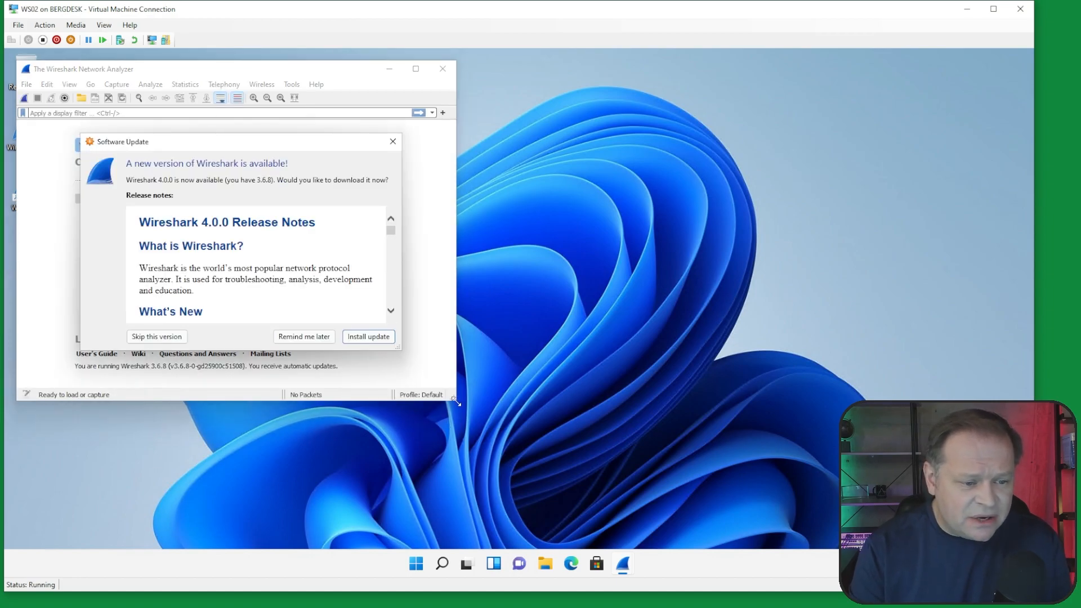
{"action": "left_click", "coordinate": [304, 338]}
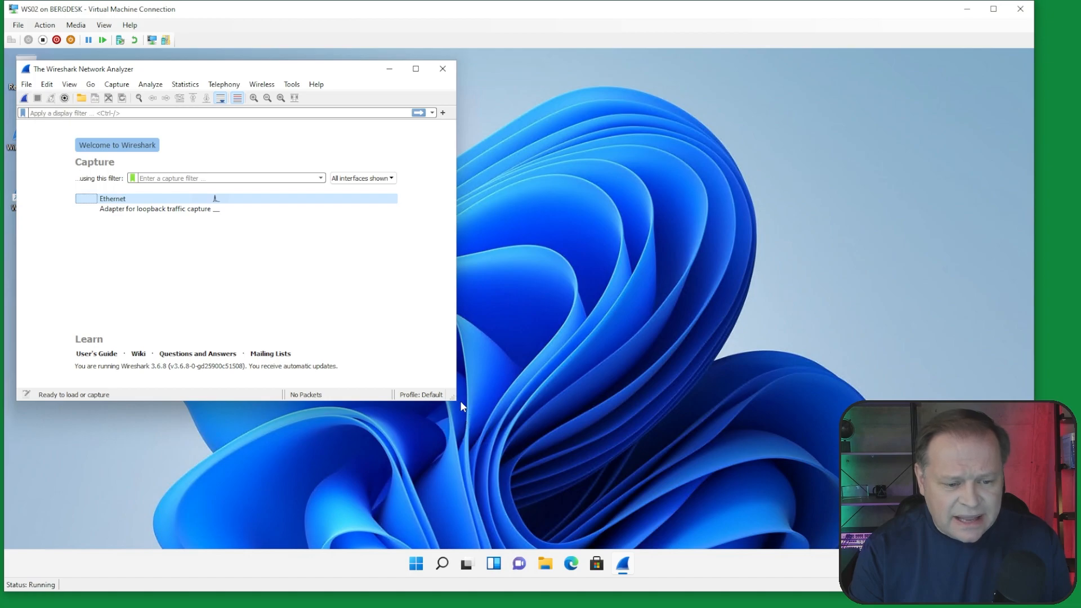
{"action": "left_click_drag", "start_coordinate": [456, 401], "coordinate": [704, 512]}
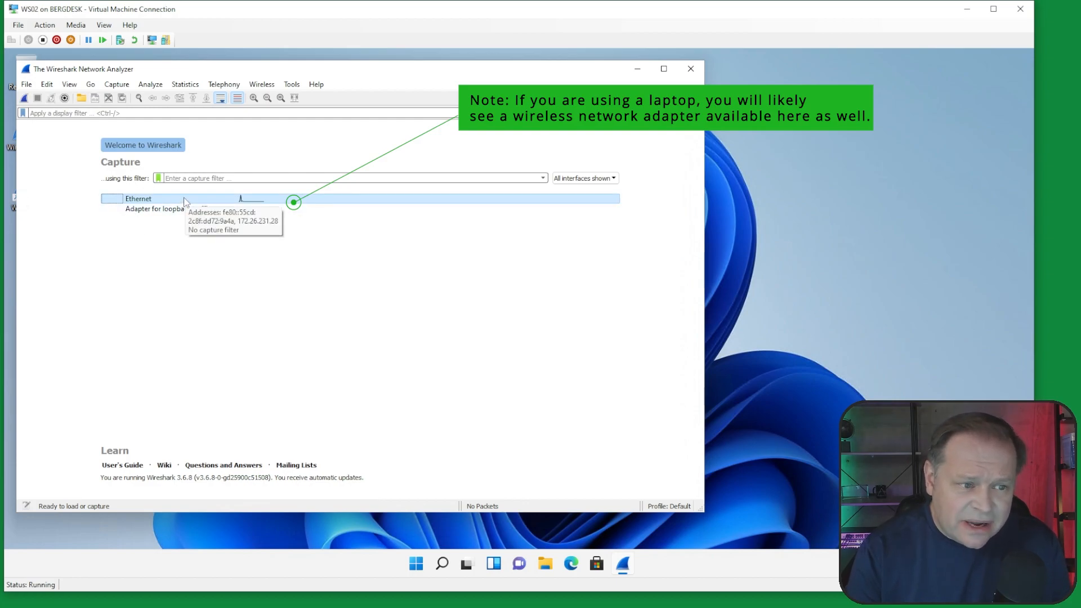
- Start a live packet capture on the Ethernet interface and widen the Wireshark window
{"action": "left_click", "coordinate": [227, 598]}
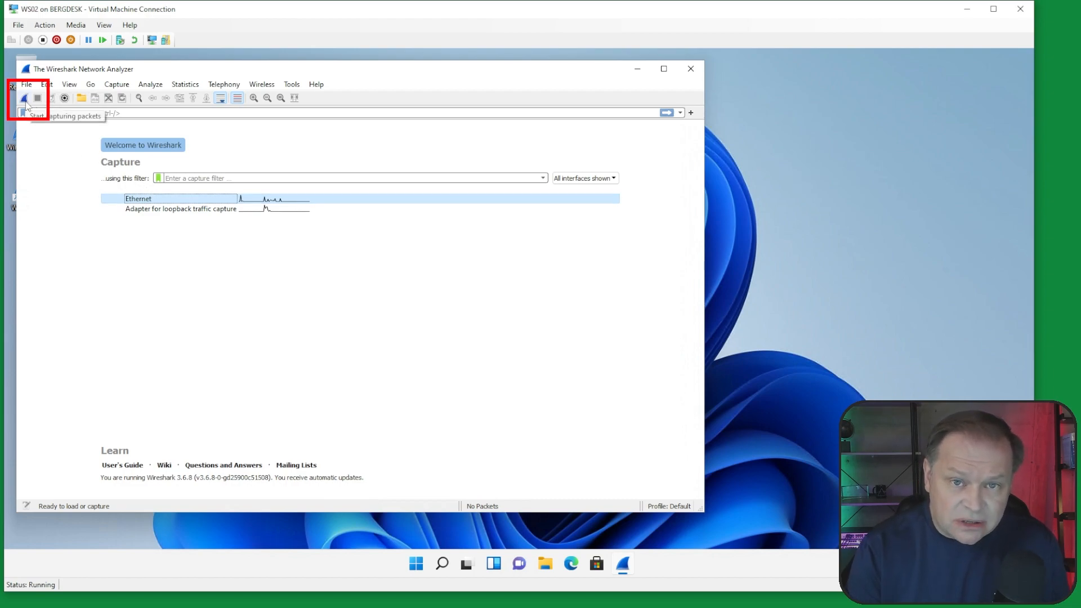
{"action": "right_click", "coordinate": [146, 202]}
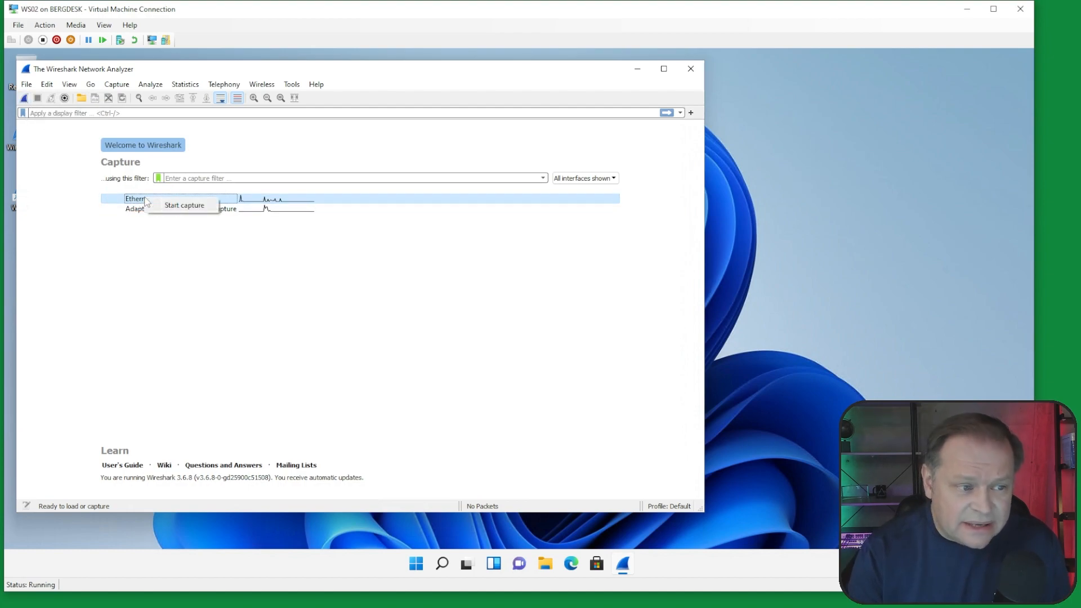
{"action": "left_click", "coordinate": [179, 206]}
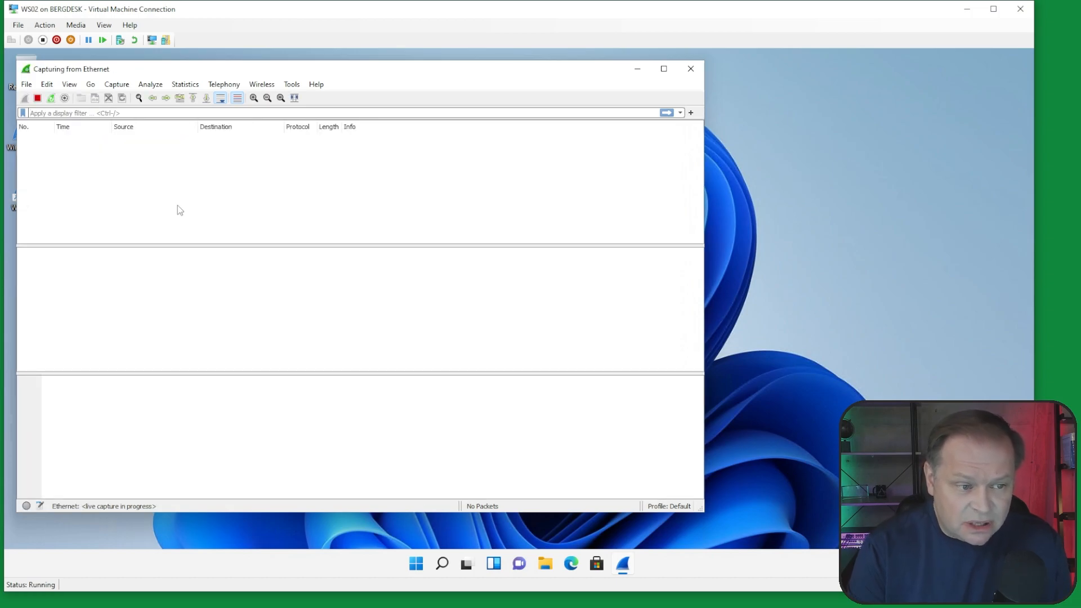
{"action": "left_click_drag", "start_coordinate": [703, 298], "coordinate": [831, 301]}
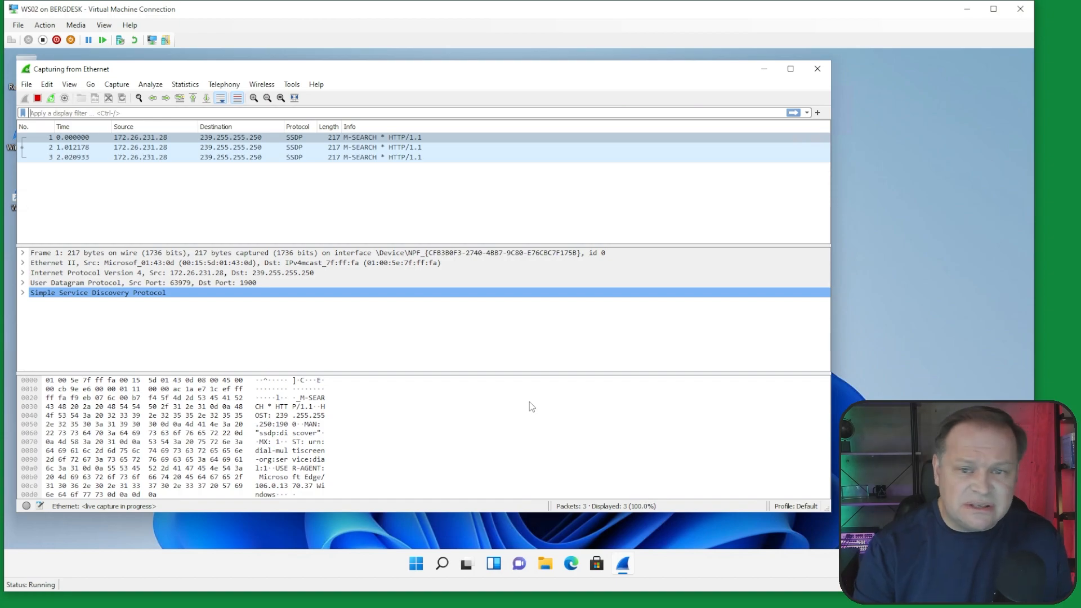
- Leave the capture running with Wireshark minimized and open the Google home page in Microsoft Edge
{"action": "left_click", "coordinate": [768, 73]}
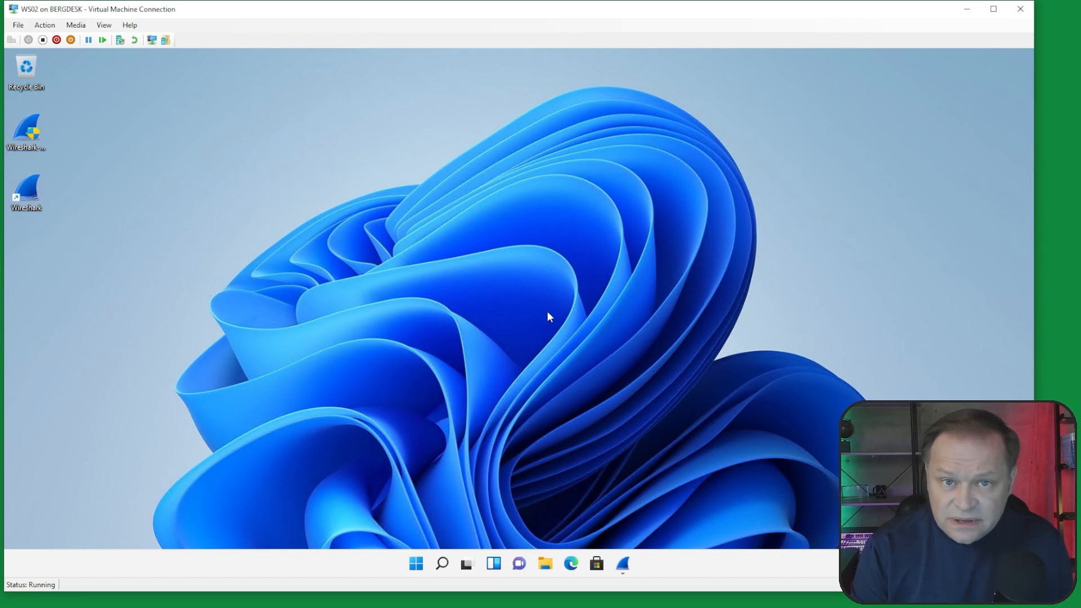
{"action": "left_click", "coordinate": [572, 566]}
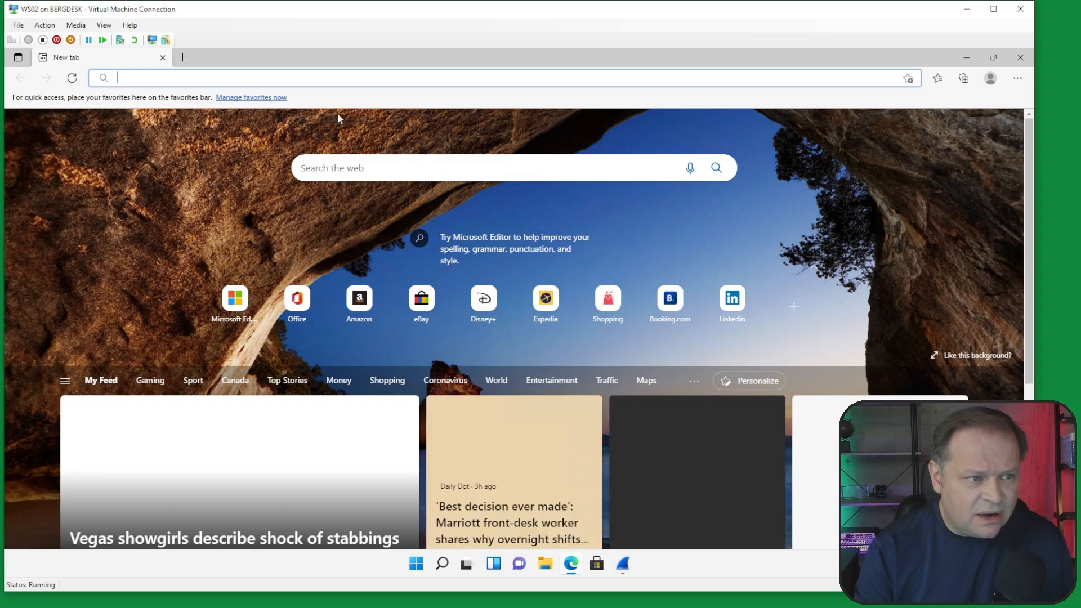
{"action": "type", "text": "google"}
{"action": "key", "text": "ctrl+Return"}
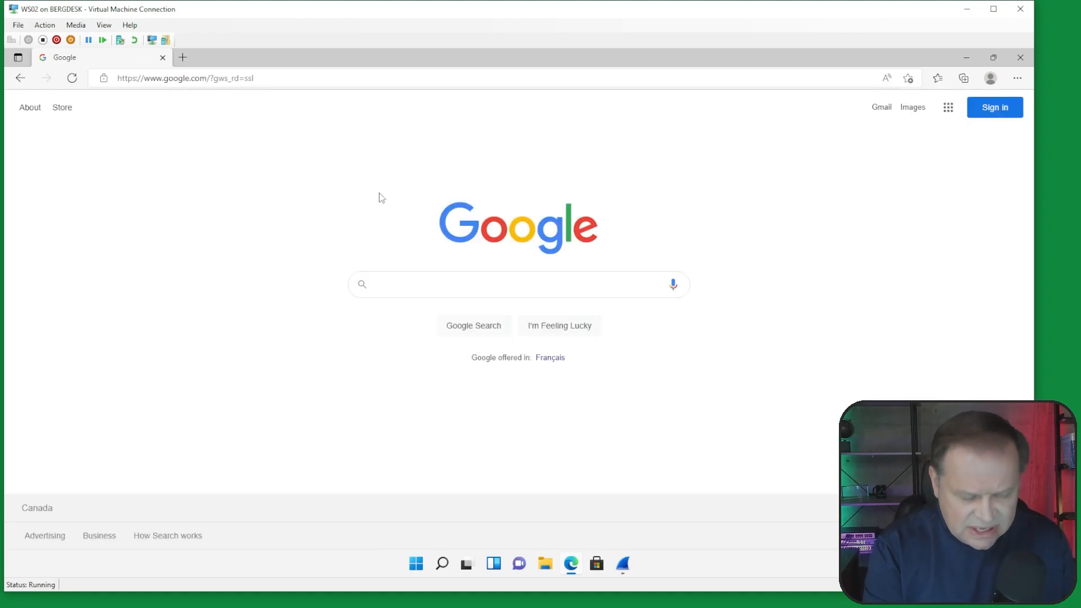
- Search Google for "cisco", load the Cisco – Canada website from the results, and close the browser
{"action": "type", "text": "cisco"}
{"action": "key", "text": "Return"}
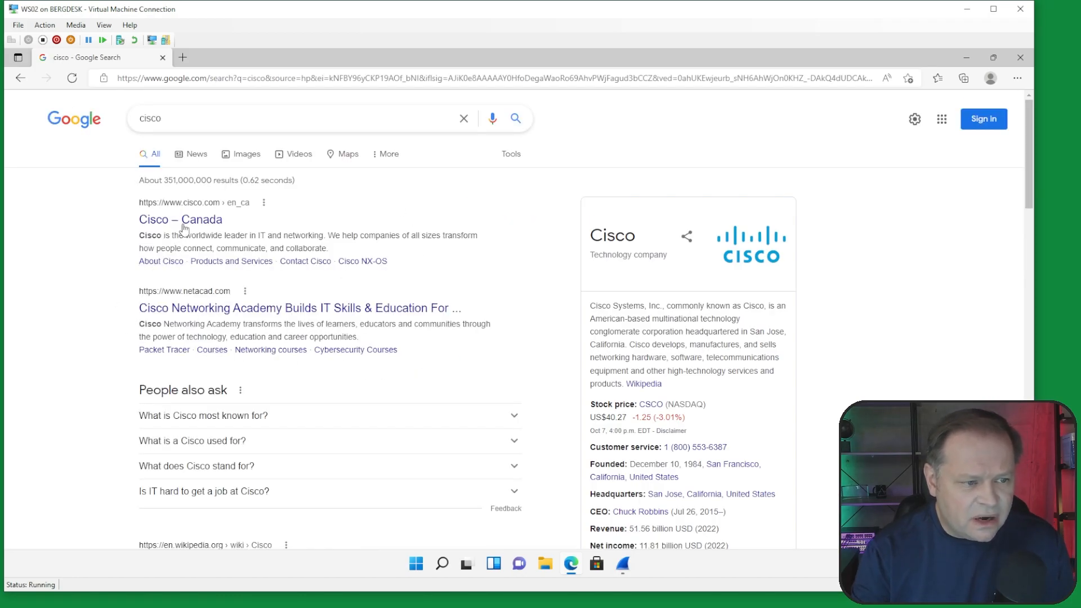
{"action": "left_click", "coordinate": [183, 222]}
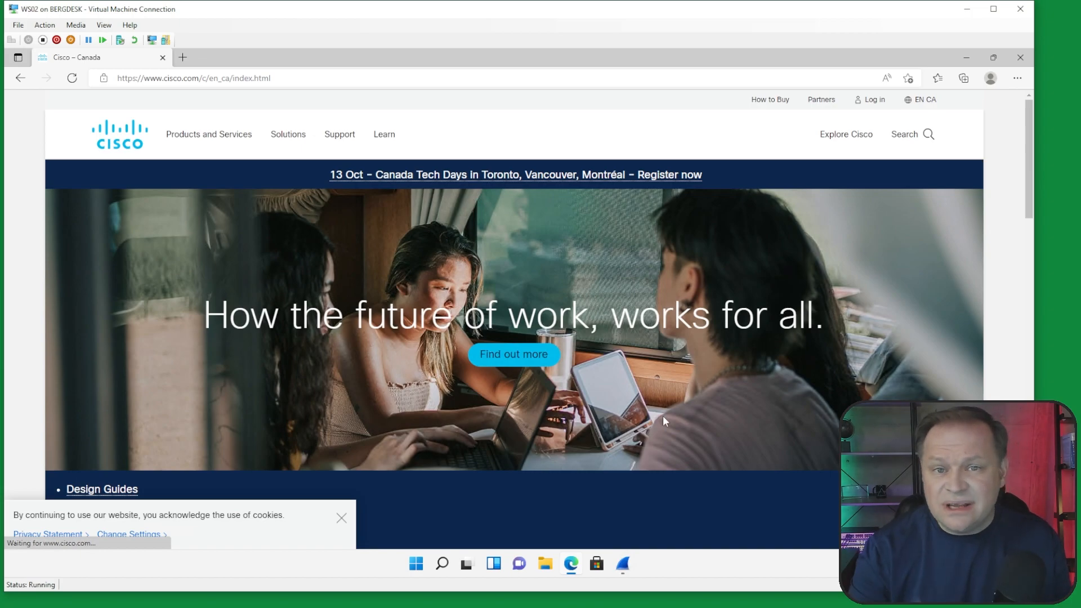
{"action": "left_click", "coordinate": [1020, 57]}
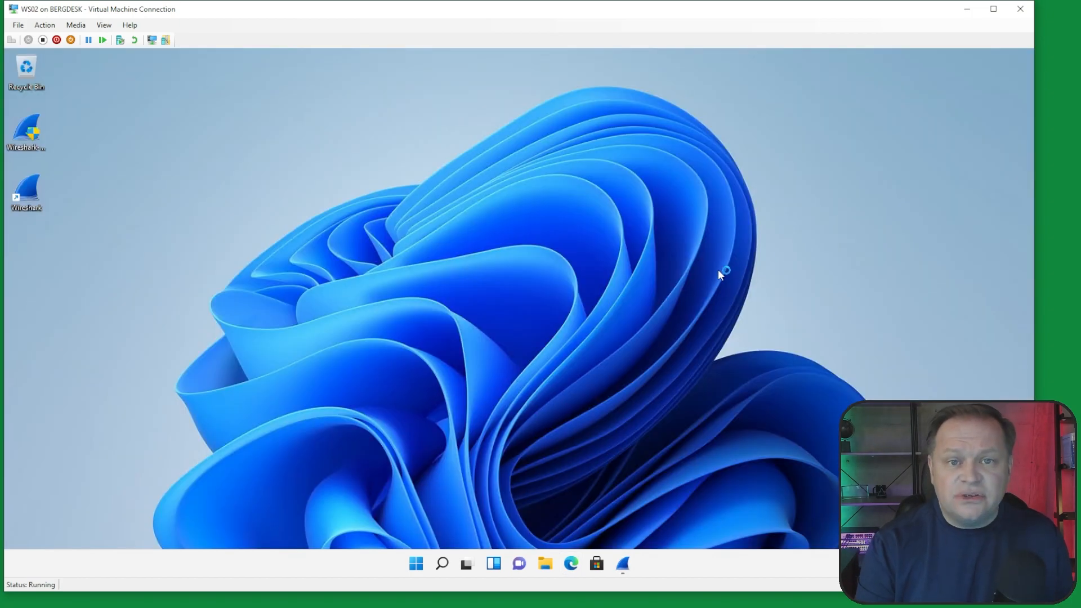
- Open Command Prompt as administrator and ping 8.8.8.8
{"action": "key", "text": "super"}
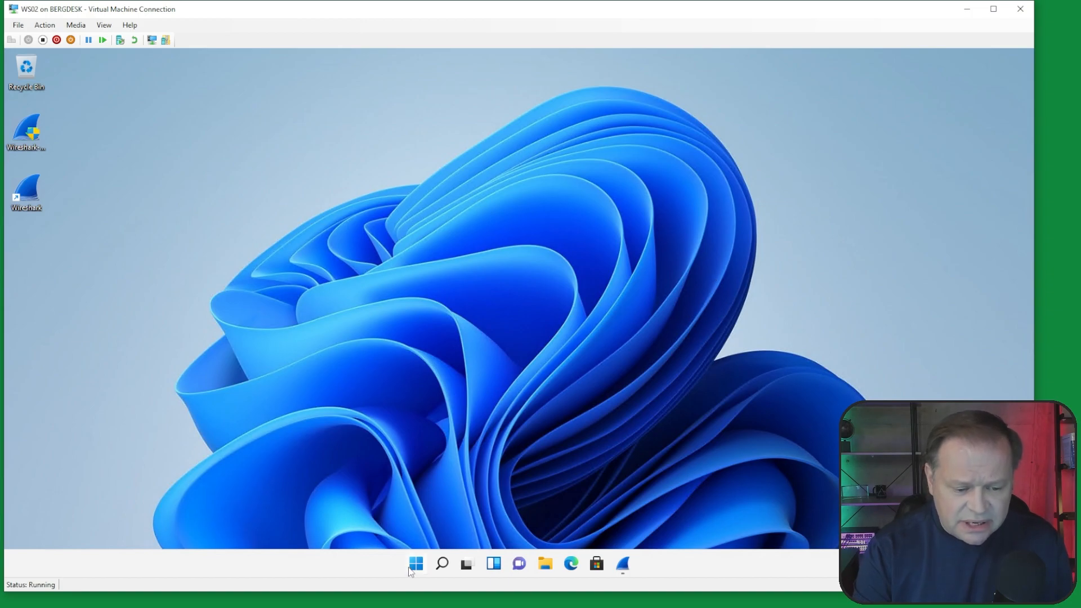
{"action": "type", "text": "cmd"}
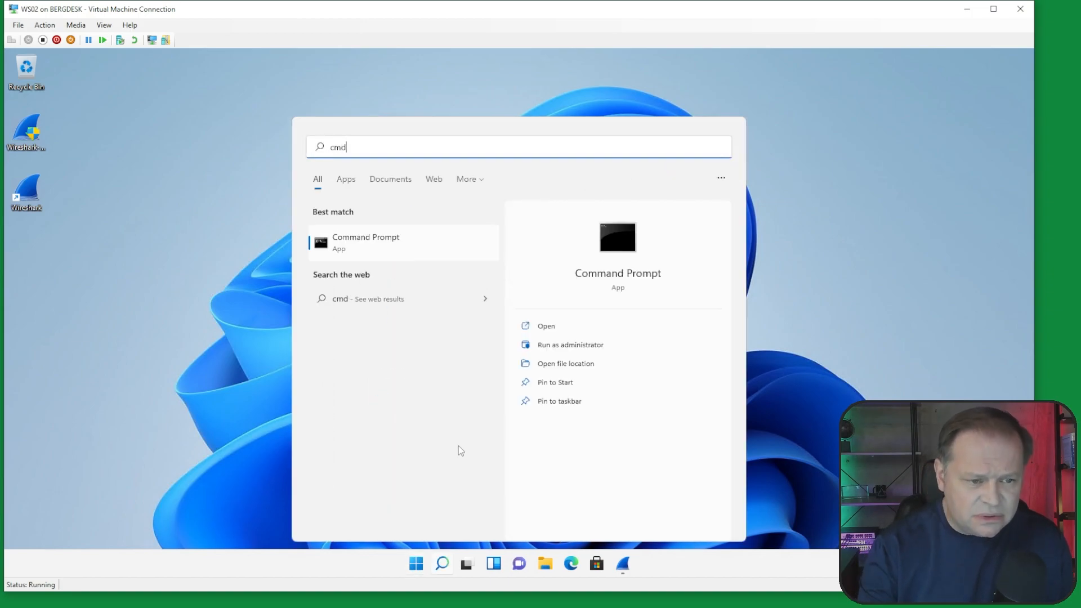
{"action": "right_click", "coordinate": [376, 252]}
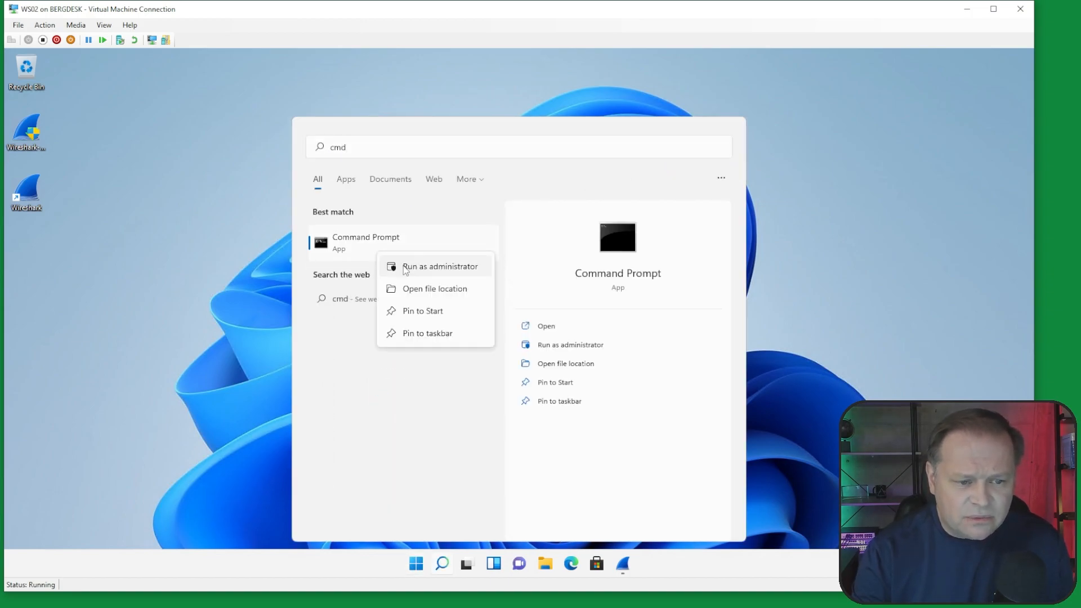
{"action": "left_click", "coordinate": [436, 267]}
{"action": "left_click", "coordinate": [456, 397]}
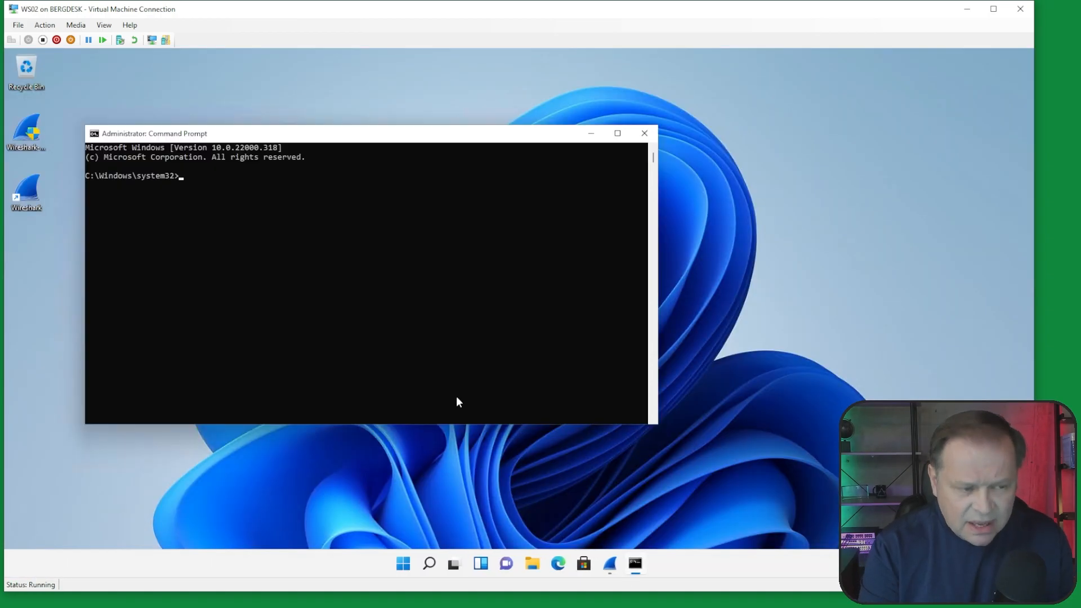
{"action": "type", "text": "ping 8.8.8.8"}
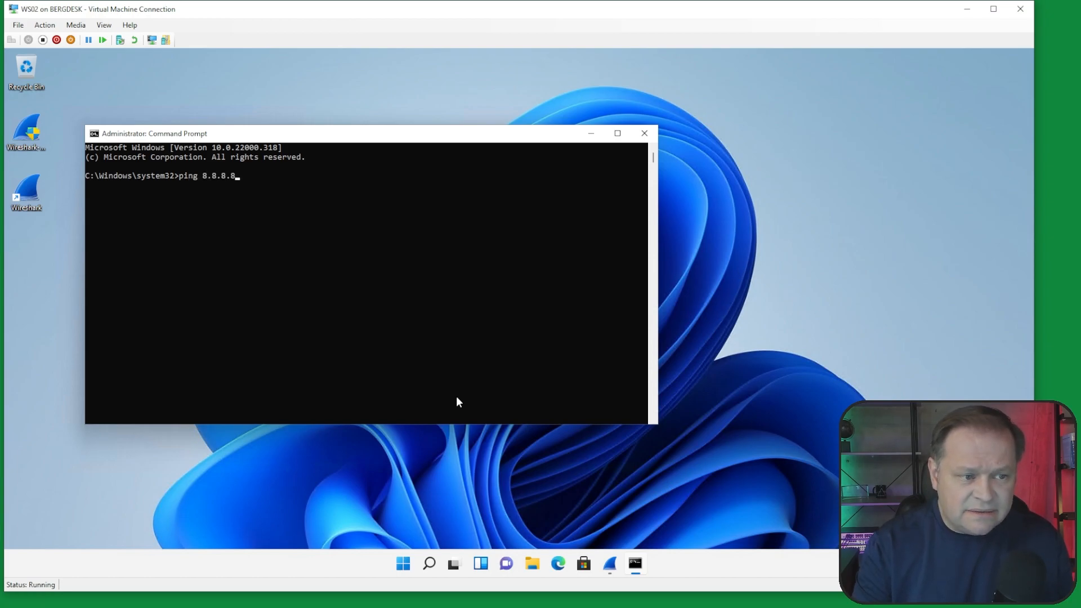
{"action": "key", "text": "Return"}
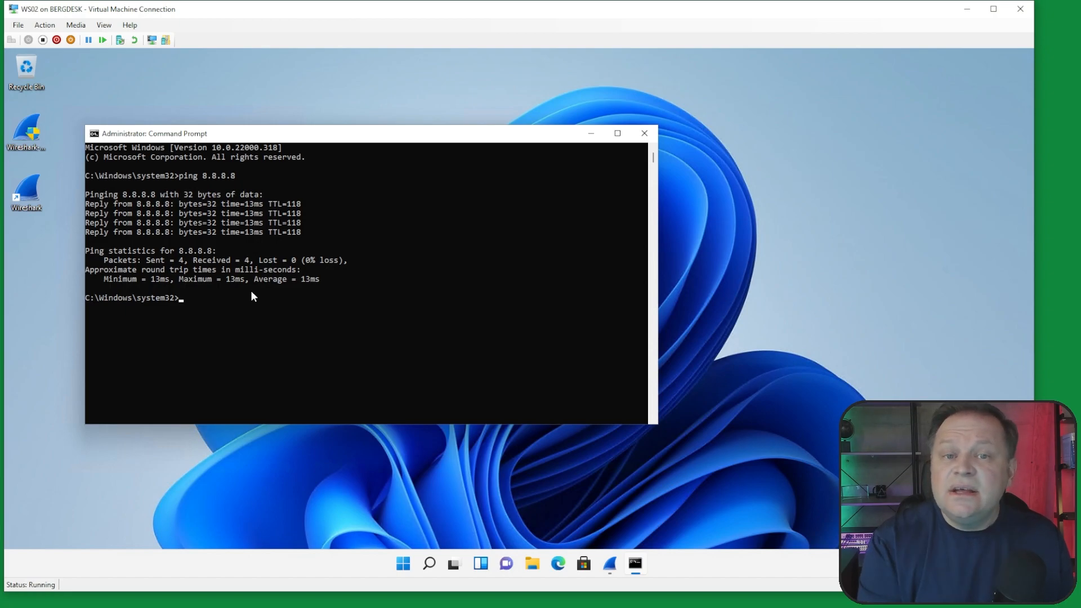
- Display the virtual machine's IP configuration with the ipconfig command
{"action": "type", "text": "ipconfig"}
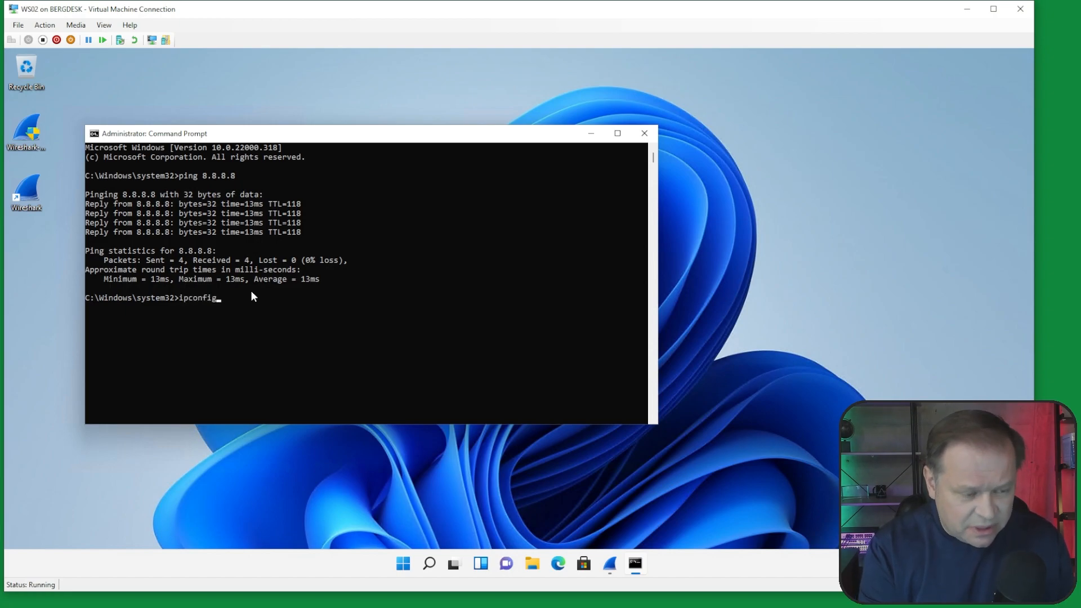
{"action": "key", "text": "Return"}
{"action": "scroll", "coordinate": [261, 327], "scroll_direction": "down", "scroll_amount": 2}
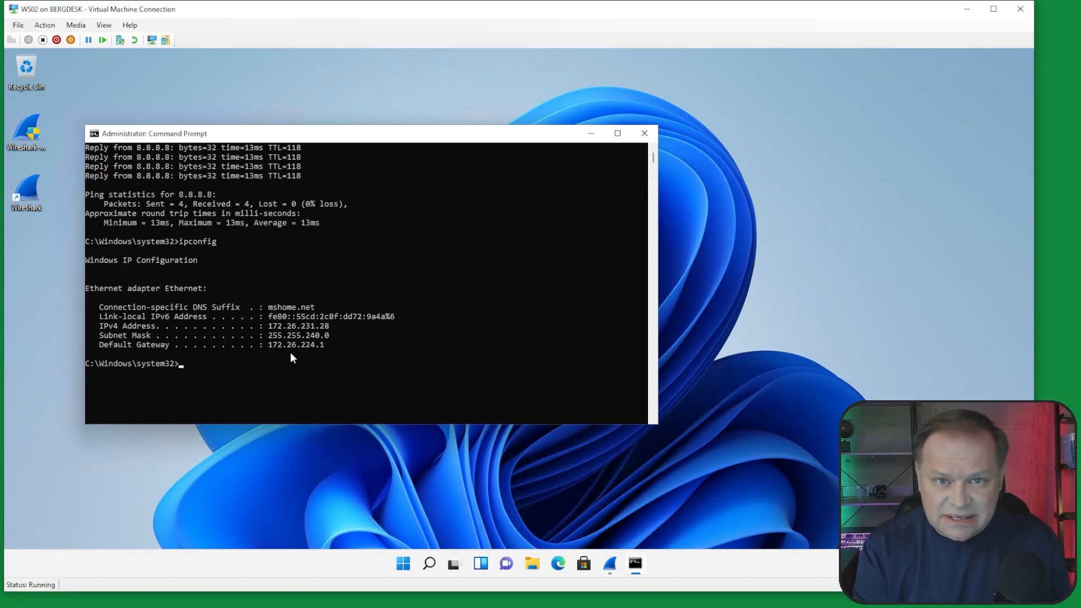
- Release the Ethernet adapter's IP address by running ipconfig /release
{"action": "type", "text": "ipc"}
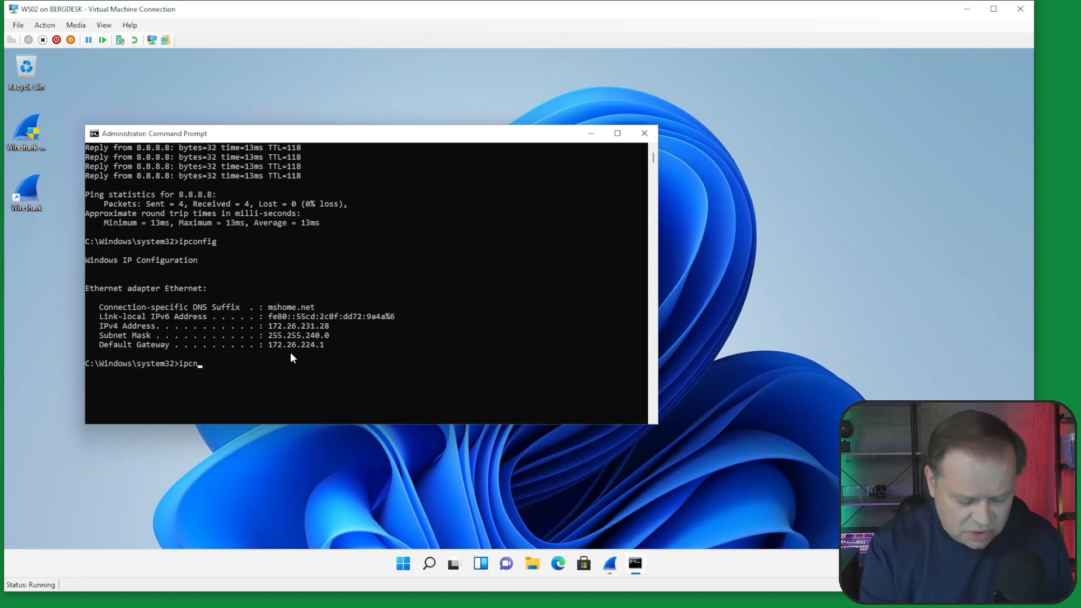
{"action": "type", "text": "onfig "}
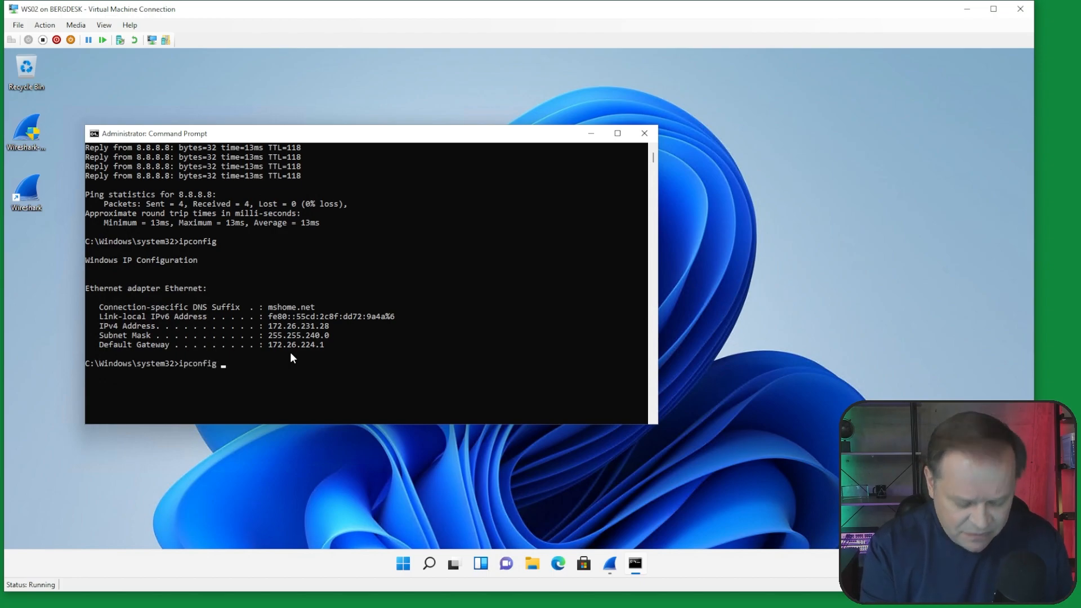
{"action": "type", "text": "/release"}
{"action": "key", "text": "Return"}
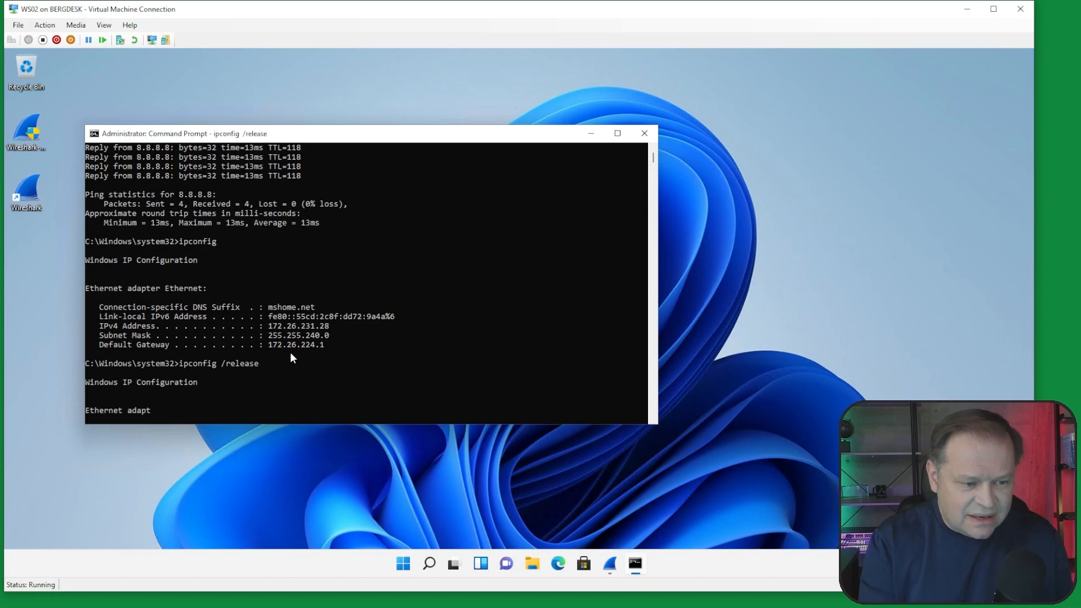
- Request a new DHCP lease by running ipconfig /renew, then close Command Prompt
{"action": "key", "text": "Up"}
{"action": "key", "text": "BackSpace"}
{"action": "key", "text": "BackSpace"}
{"action": "key", "text": "BackSpace"}
{"action": "key", "text": "BackSpace"}
{"action": "key", "text": "BackSpace"}
{"action": "type", "text": "new"}
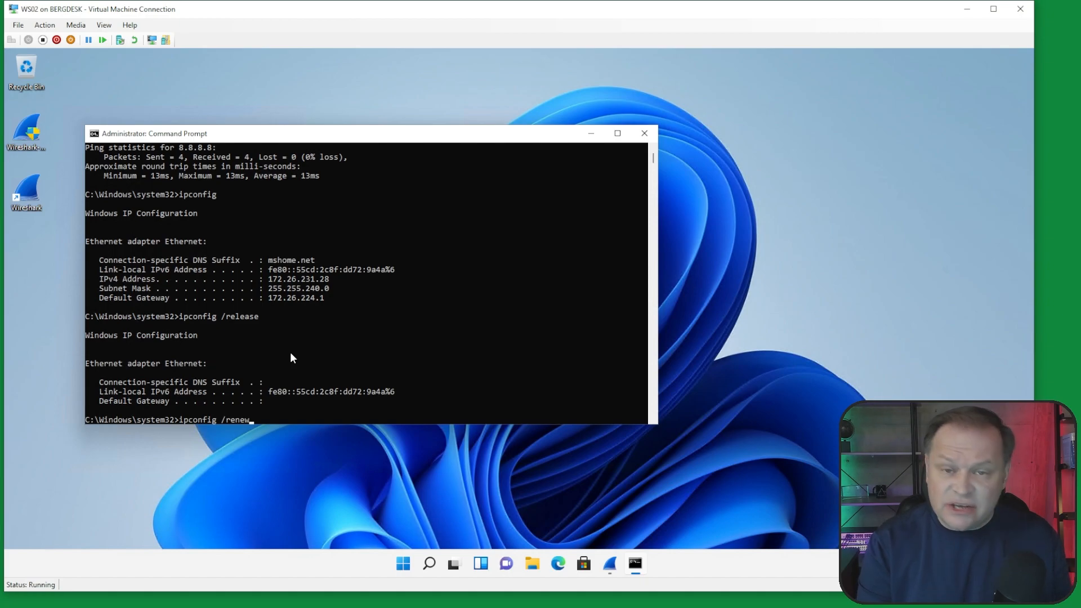
{"action": "key", "text": "Return"}
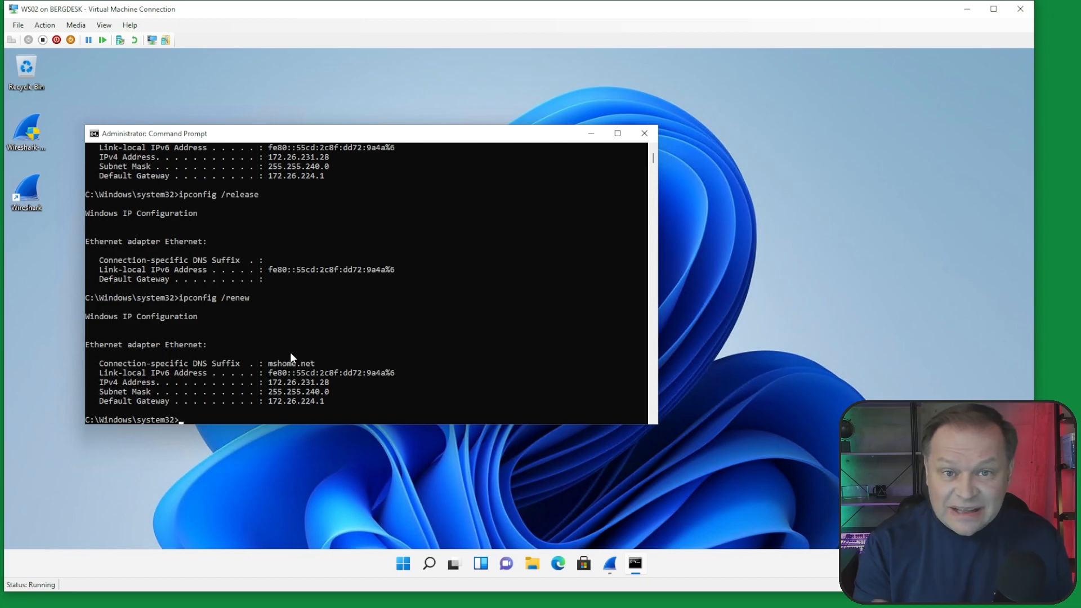
{"action": "left_click", "coordinate": [645, 133]}
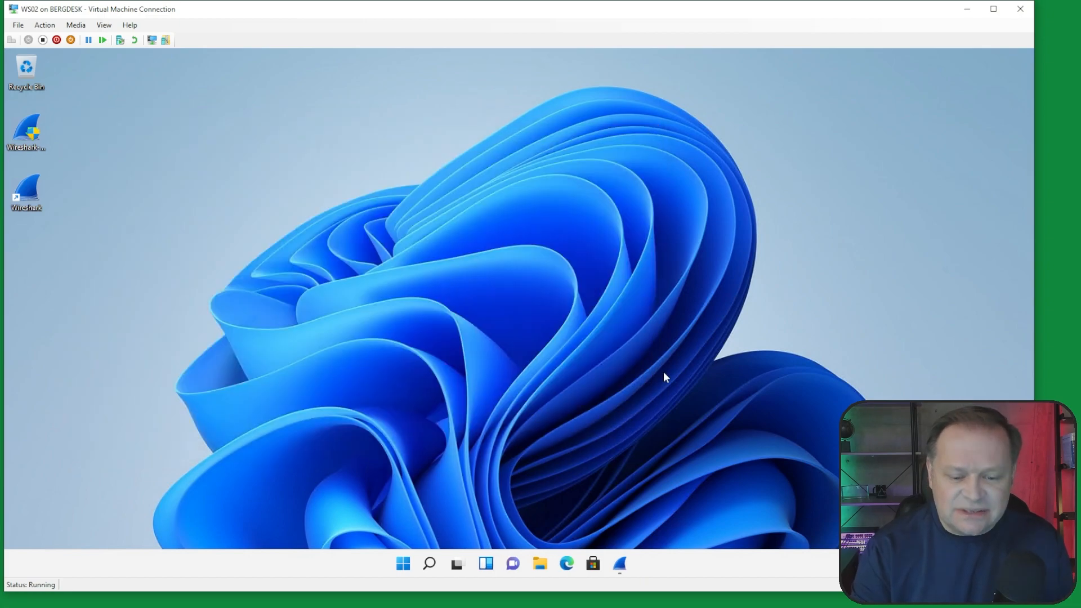
- Switch back to Wireshark, make its window and packet list taller, and stop the live Ethernet capture
{"action": "left_click", "coordinate": [623, 562]}
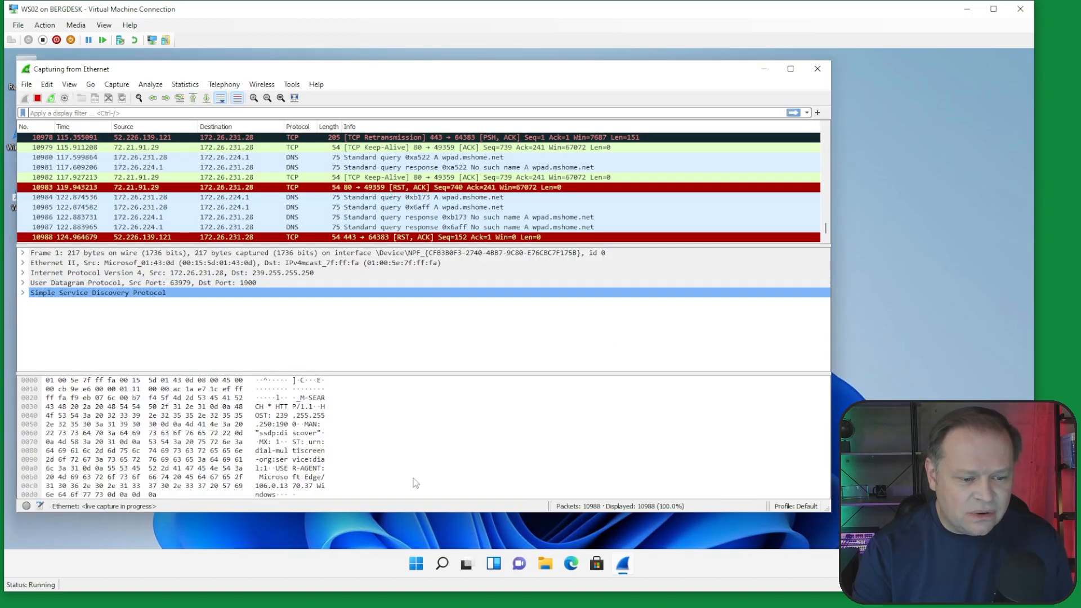
{"action": "left_click_drag", "start_coordinate": [329, 516], "coordinate": [330, 533]}
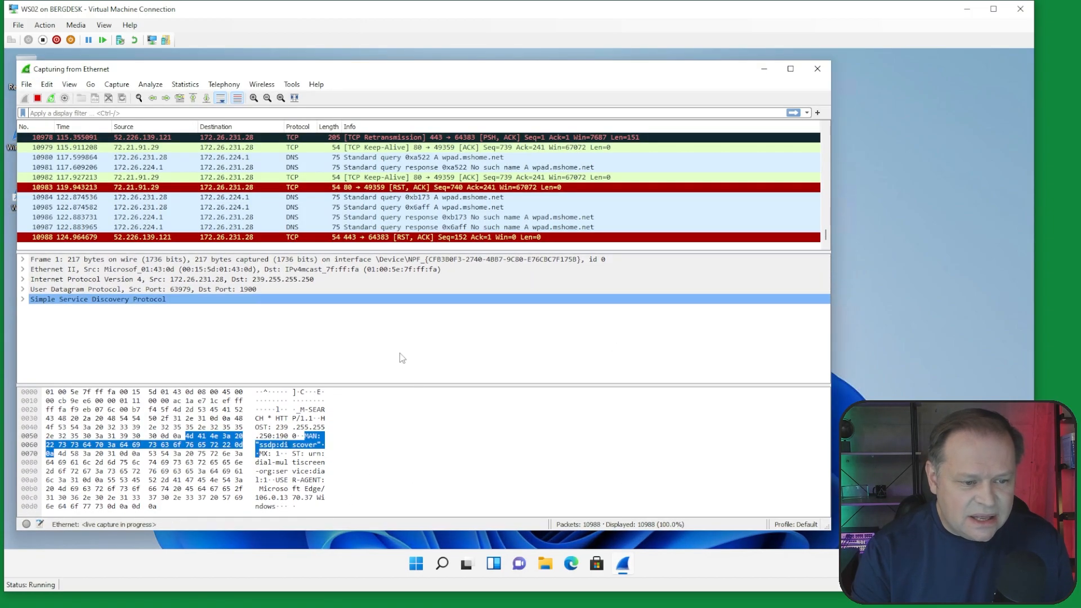
{"action": "left_click_drag", "start_coordinate": [376, 385], "coordinate": [373, 397]}
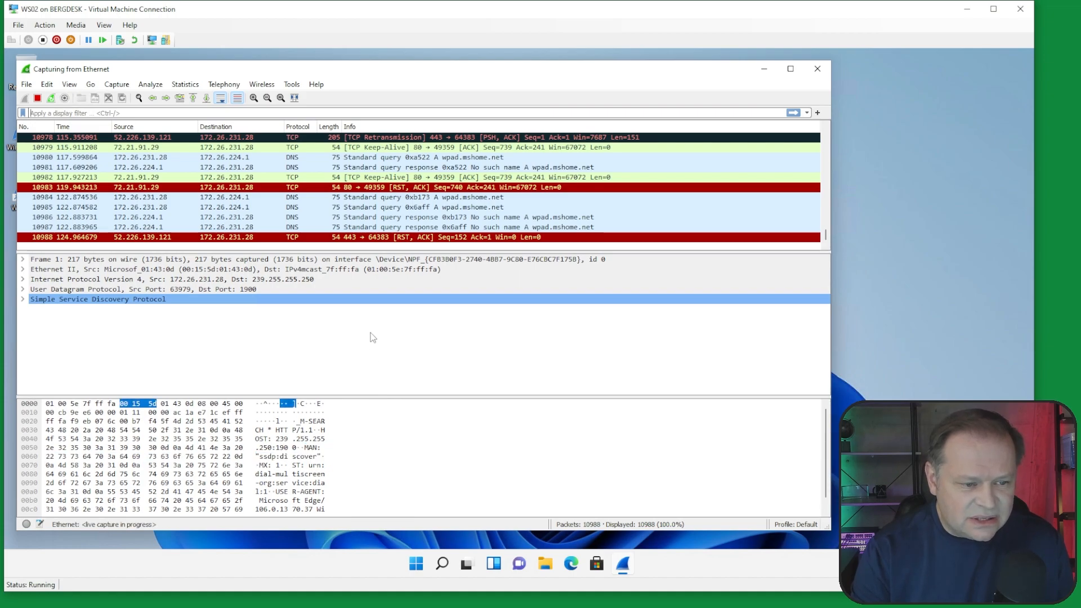
{"action": "left_click_drag", "start_coordinate": [367, 252], "coordinate": [362, 277]}
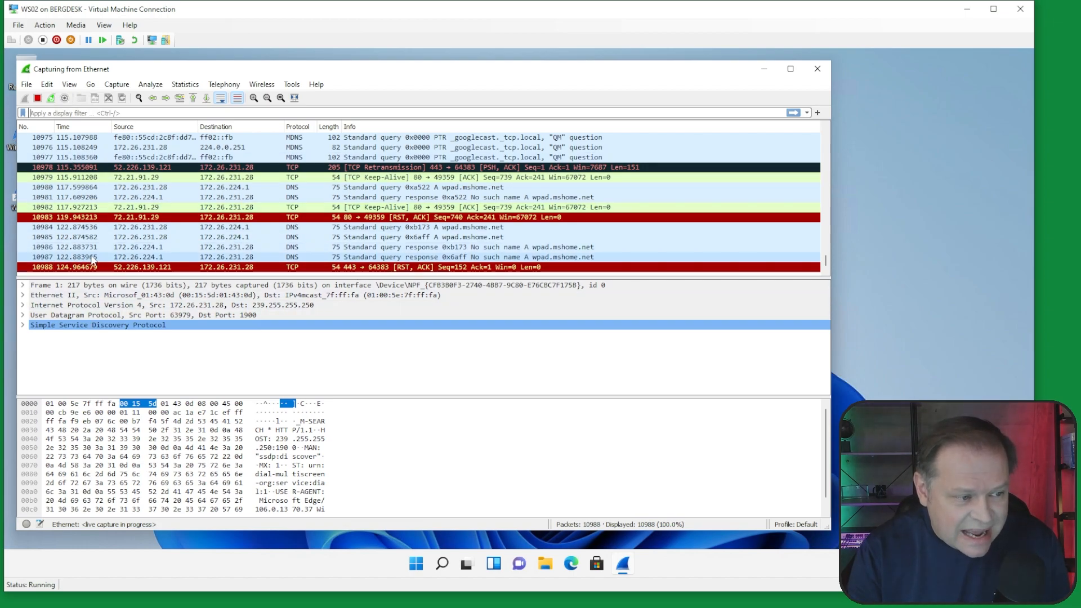
{"action": "left_click", "coordinate": [38, 99]}
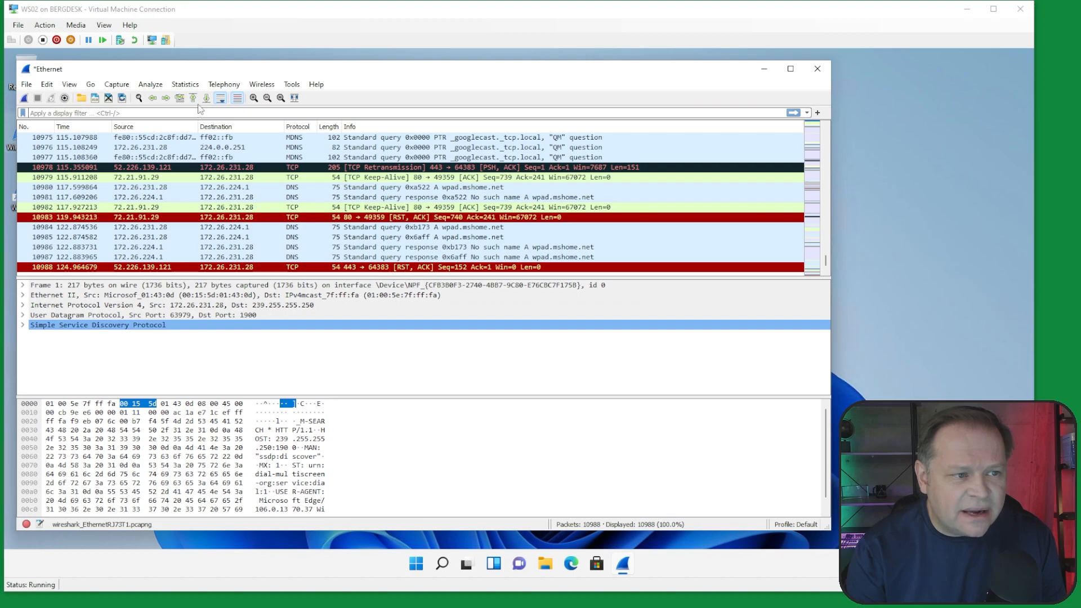
- Review the capture file properties, including the capture times and packet statistics, and close the dialog
{"action": "left_click", "coordinate": [189, 85]}
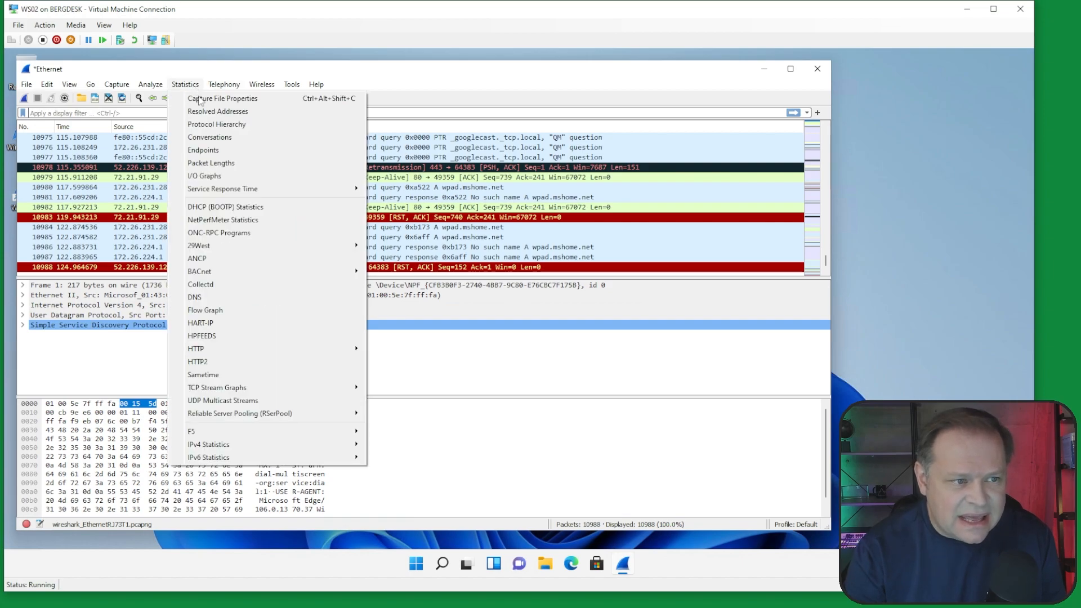
{"action": "left_click", "coordinate": [203, 99]}
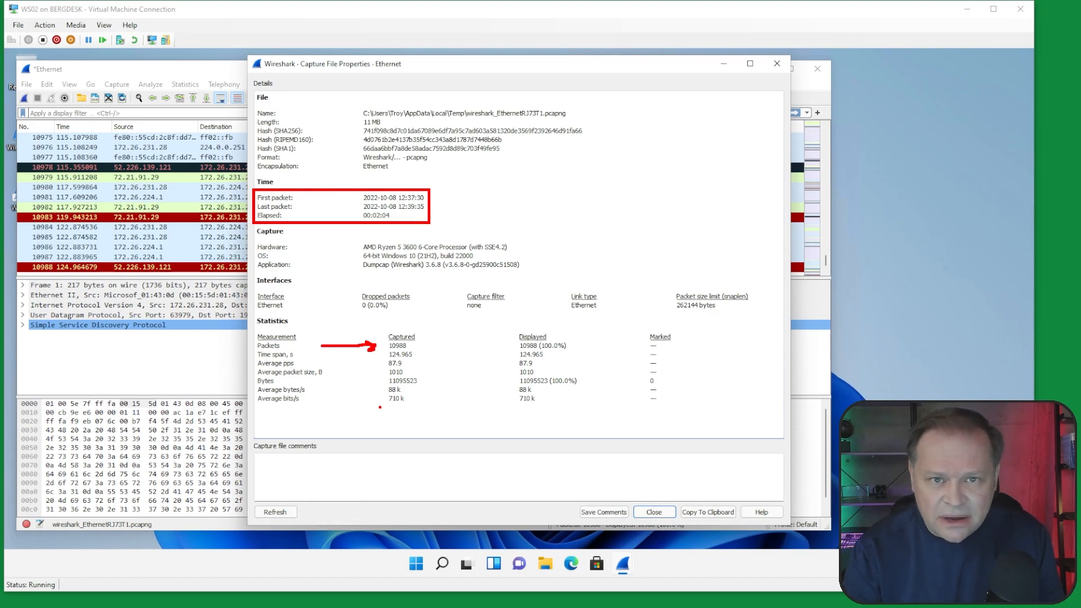
{"action": "key", "text": "Escape"}
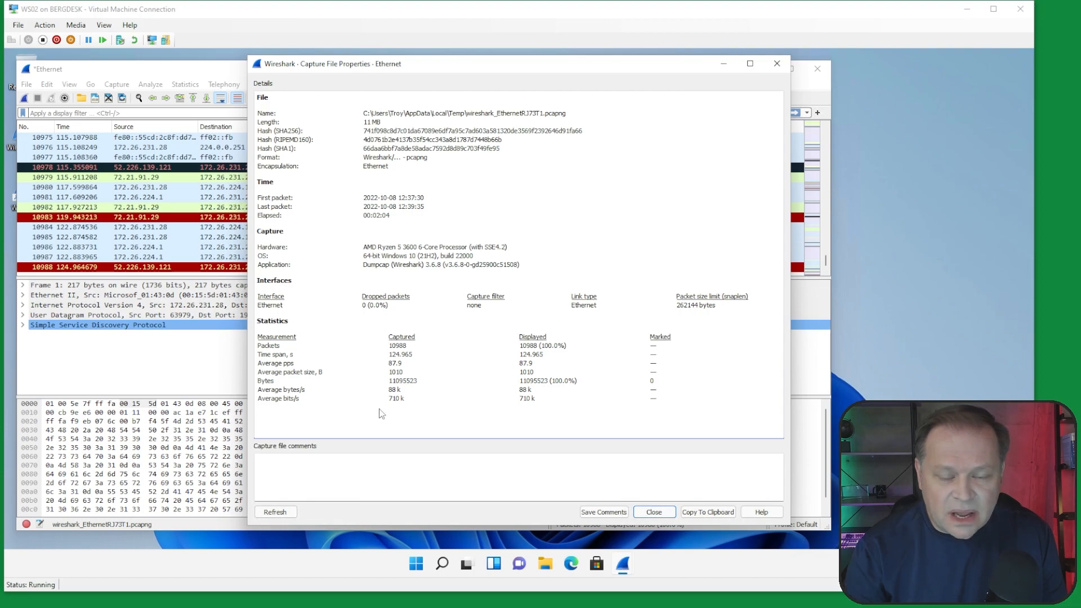
{"action": "left_click", "coordinate": [654, 512]}
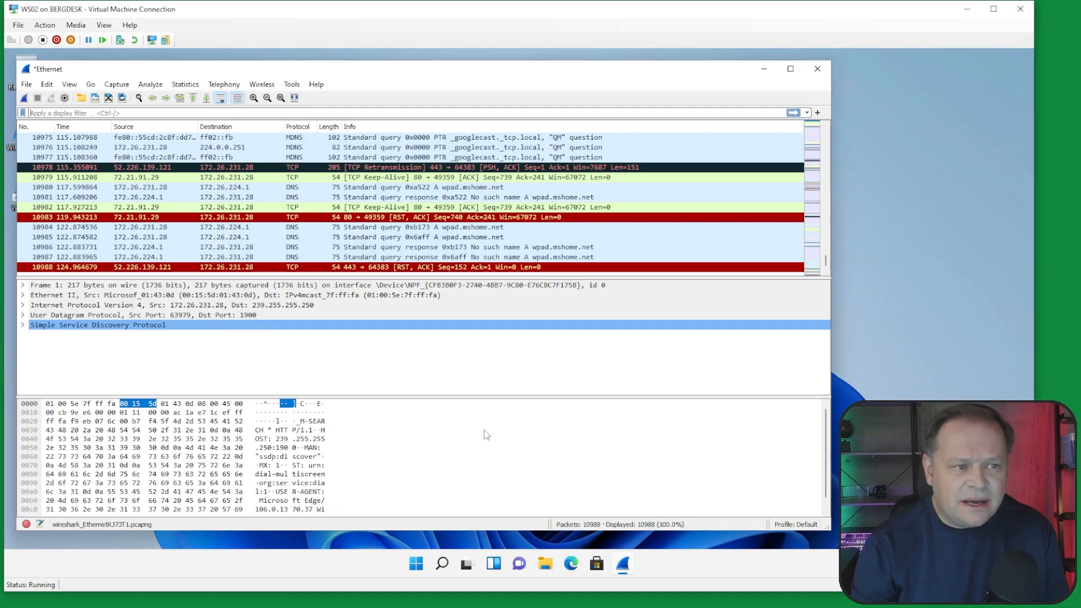
- Open the Conversations statistics and examine the Ethernet, IPv4, IPv6, TCP, and UDP conversation lists in turn
{"action": "left_click", "coordinate": [193, 88]}
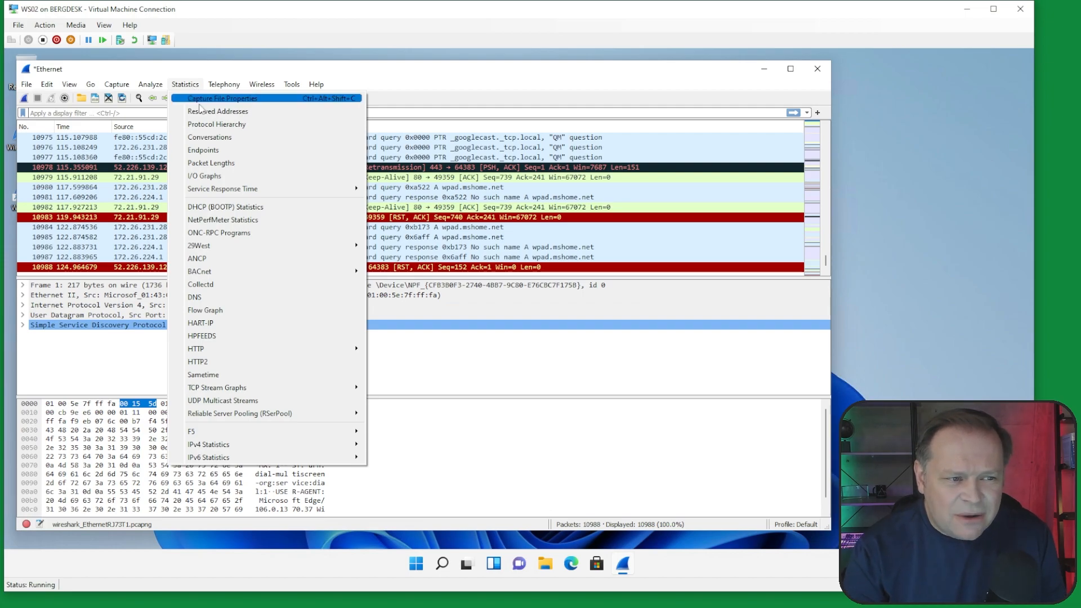
{"action": "left_click", "coordinate": [216, 141]}
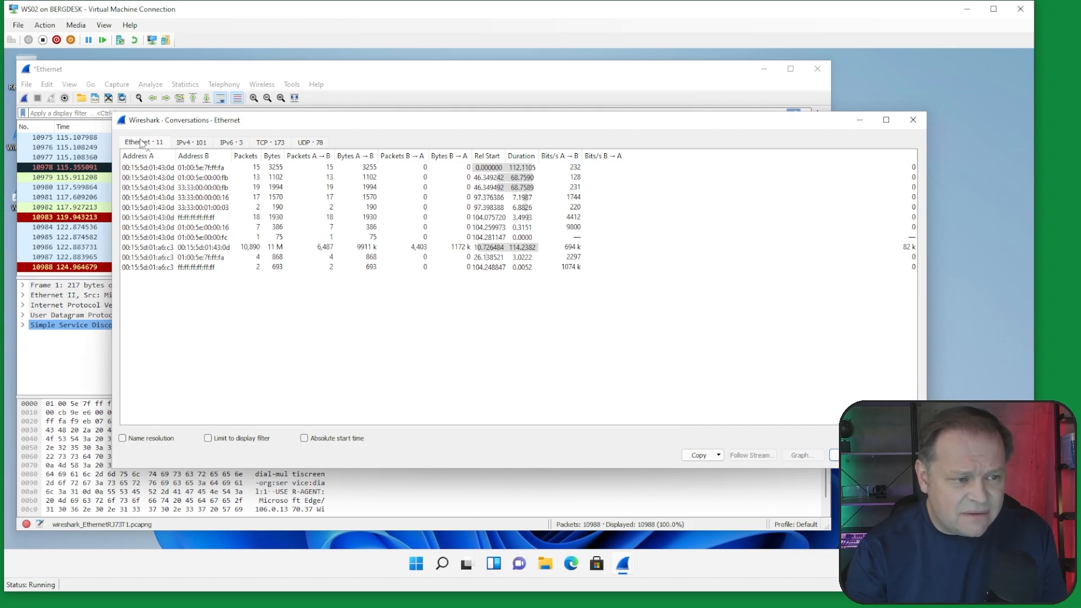
{"action": "left_click", "coordinate": [192, 141]}
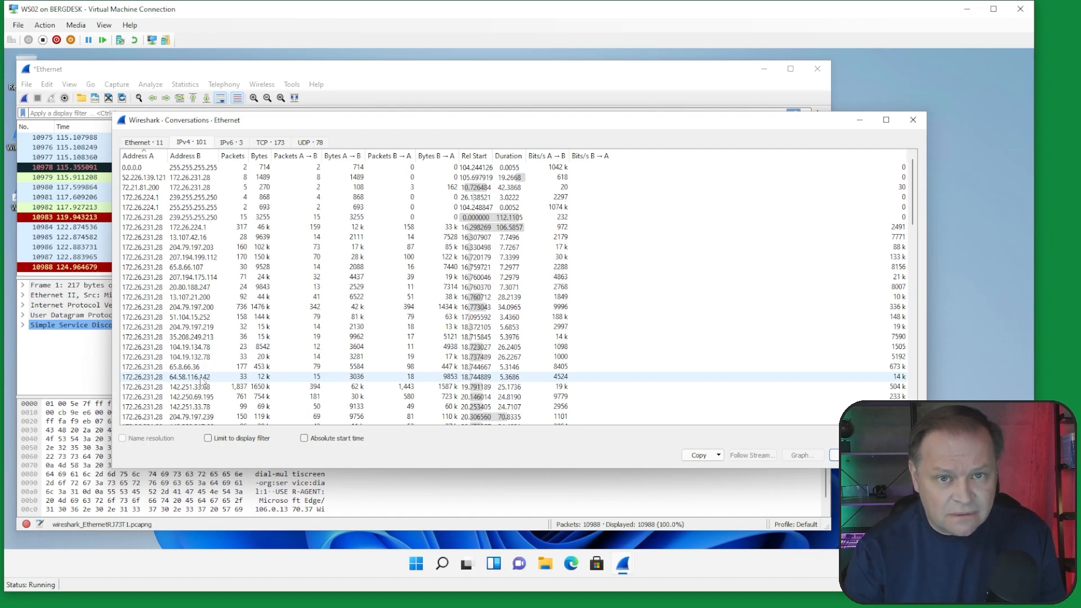
{"action": "left_click", "coordinate": [231, 144]}
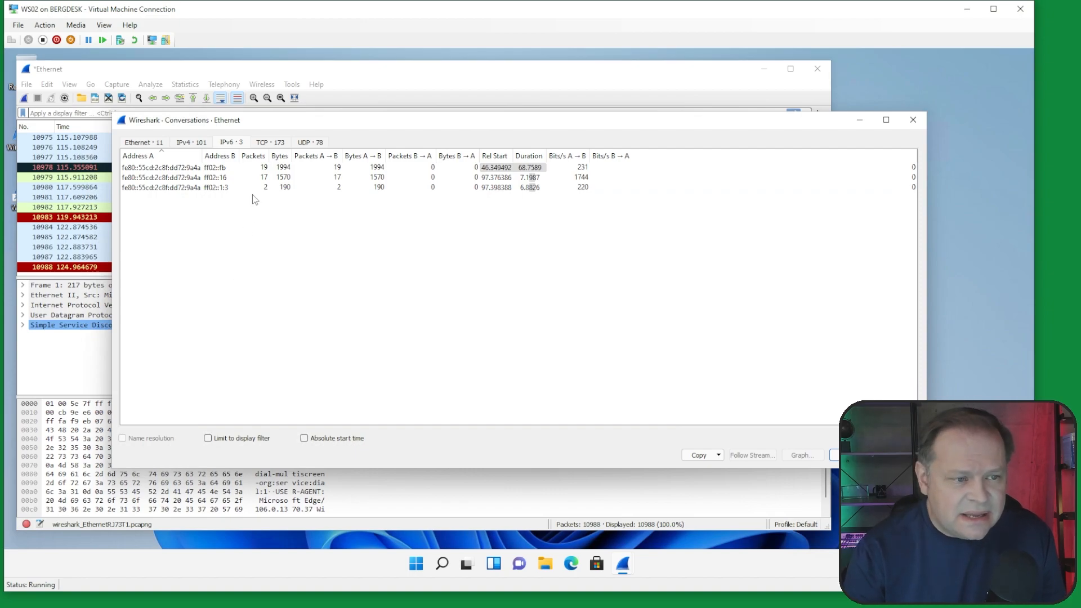
{"action": "left_click", "coordinate": [270, 144]}
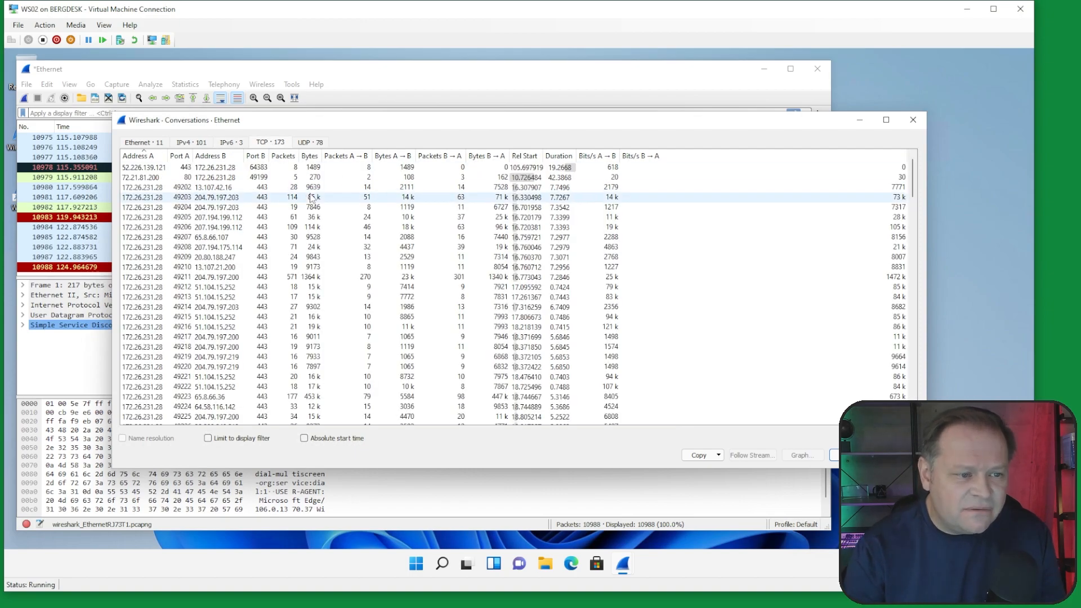
{"action": "left_click", "coordinate": [310, 142]}
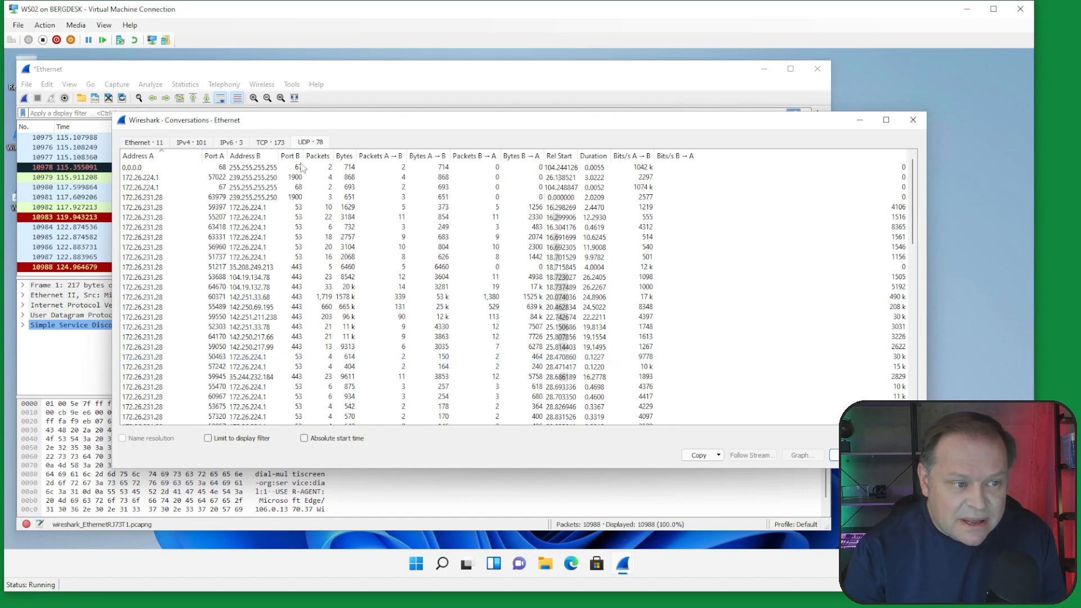
- From the IPv4 conversations, filter on both directions of the 172.26.231.28 and 204.79.197.203 conversation, then close the Conversations window
{"action": "left_click", "coordinate": [195, 143]}
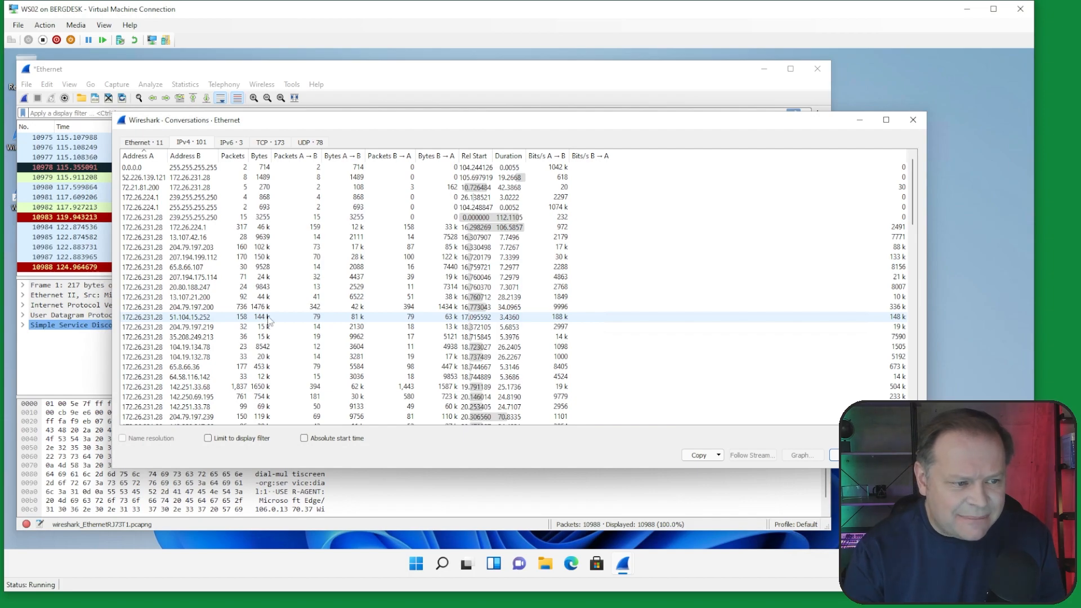
{"action": "left_click", "coordinate": [197, 249]}
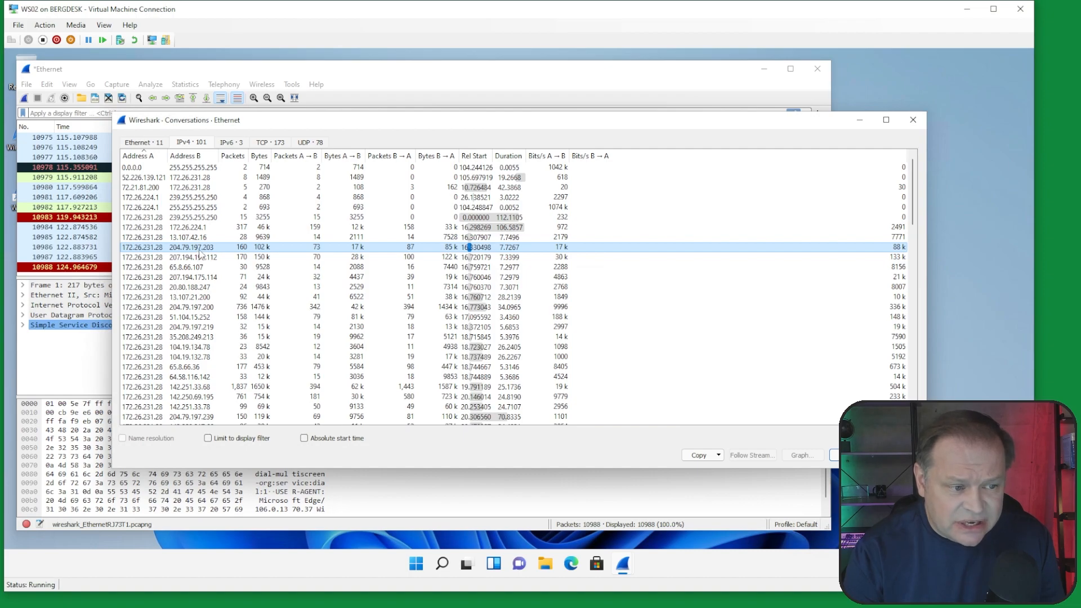
{"action": "right_click", "coordinate": [202, 252]}
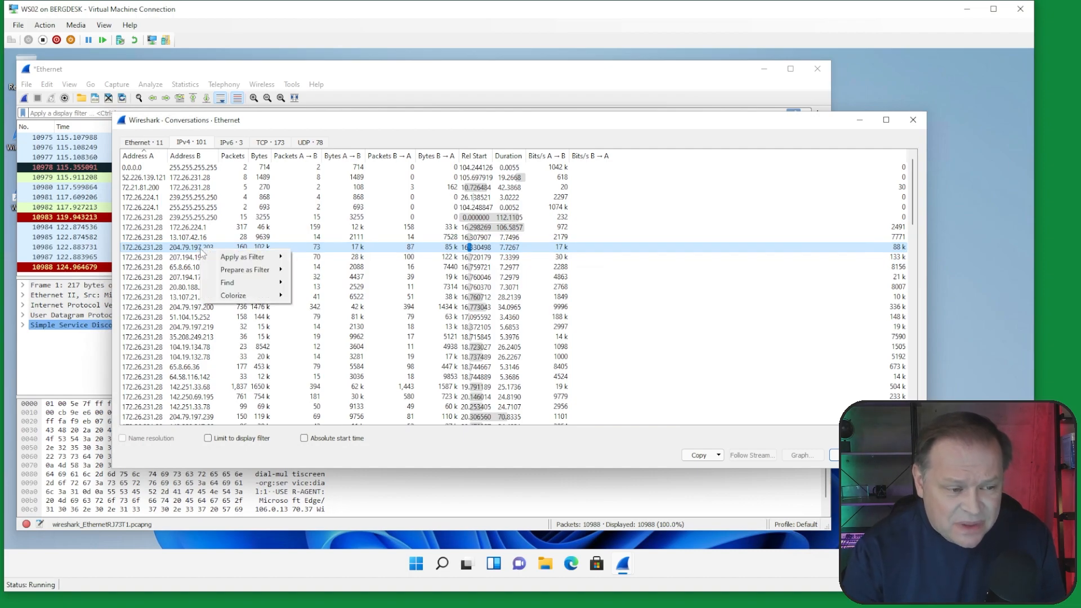
{"action": "mouse_move", "coordinate": [253, 257]}
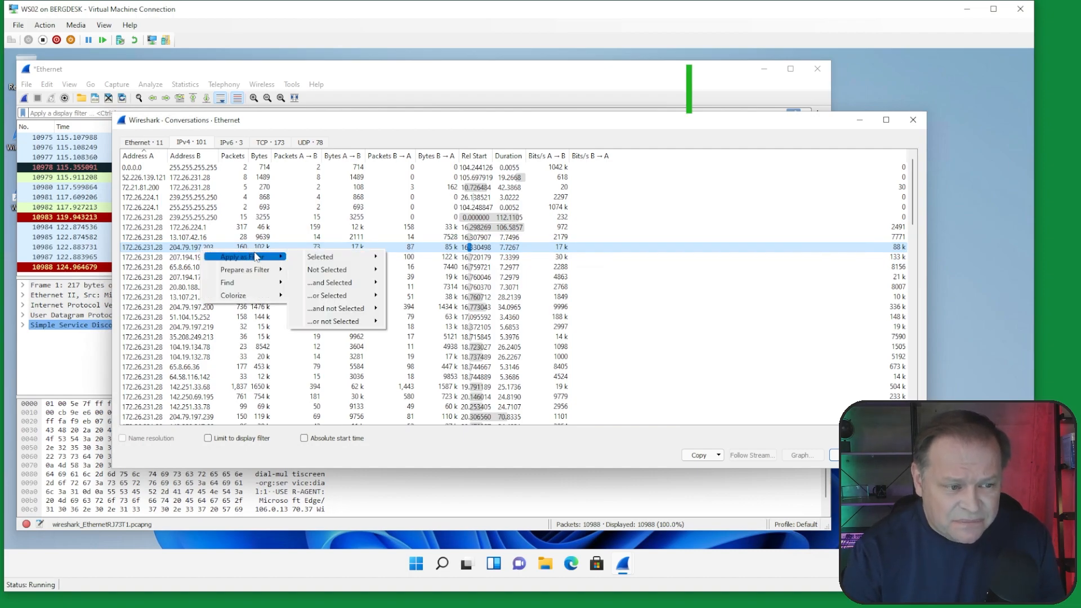
{"action": "mouse_move", "coordinate": [325, 262]}
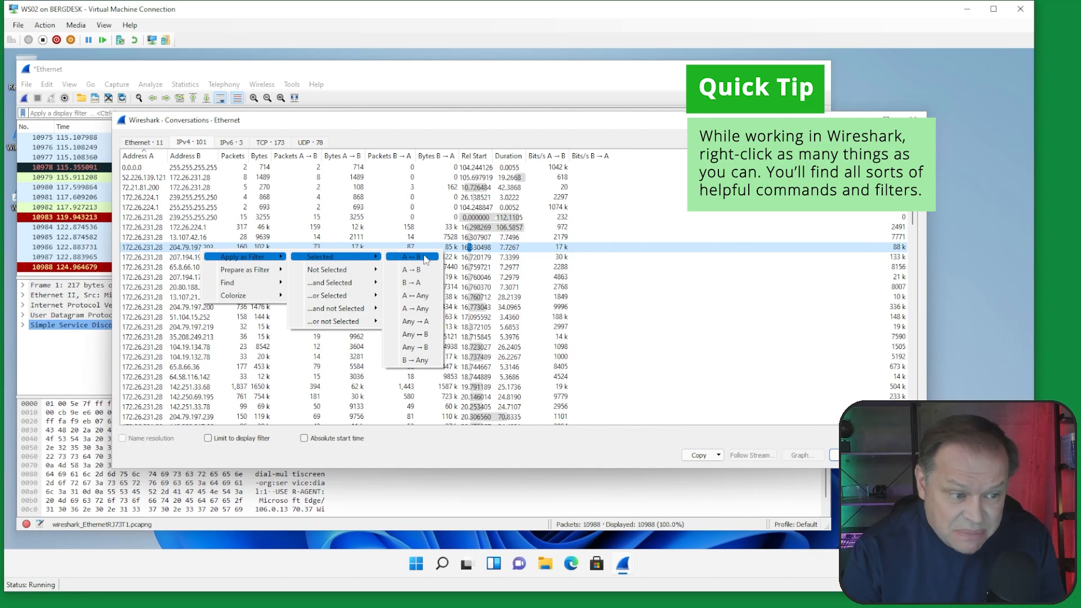
{"action": "left_click", "coordinate": [423, 258]}
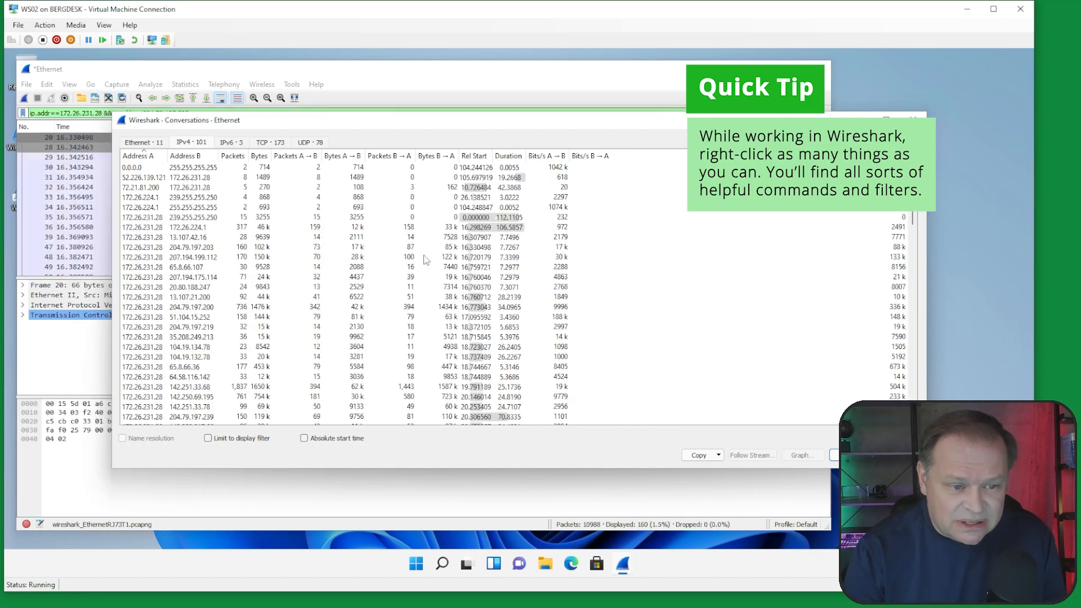
{"action": "mouse_move", "coordinate": [403, 120]}
{"action": "left_mouse_down"}
{"action": "mouse_move", "coordinate": [515, 144]}
{"action": "mouse_move", "coordinate": [392, 121]}
{"action": "left_mouse_up"}
{"action": "left_click", "coordinate": [901, 120]}
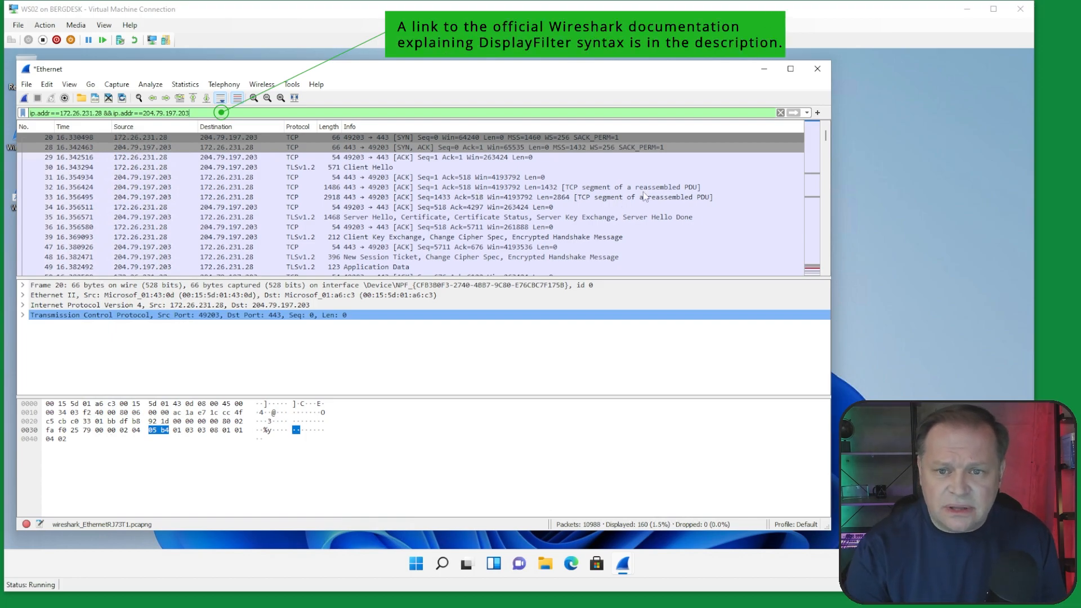
- Clear the display filter and look through the full packet list
{"action": "left_click", "coordinate": [780, 113]}
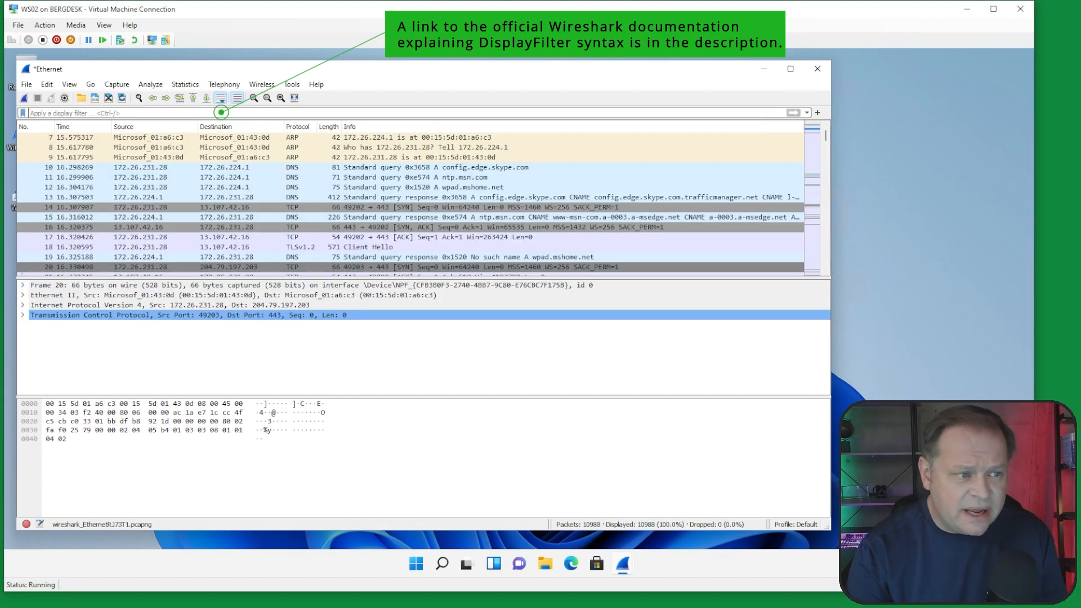
{"action": "scroll", "coordinate": [243, 213], "scroll_direction": "down", "scroll_amount": 20}
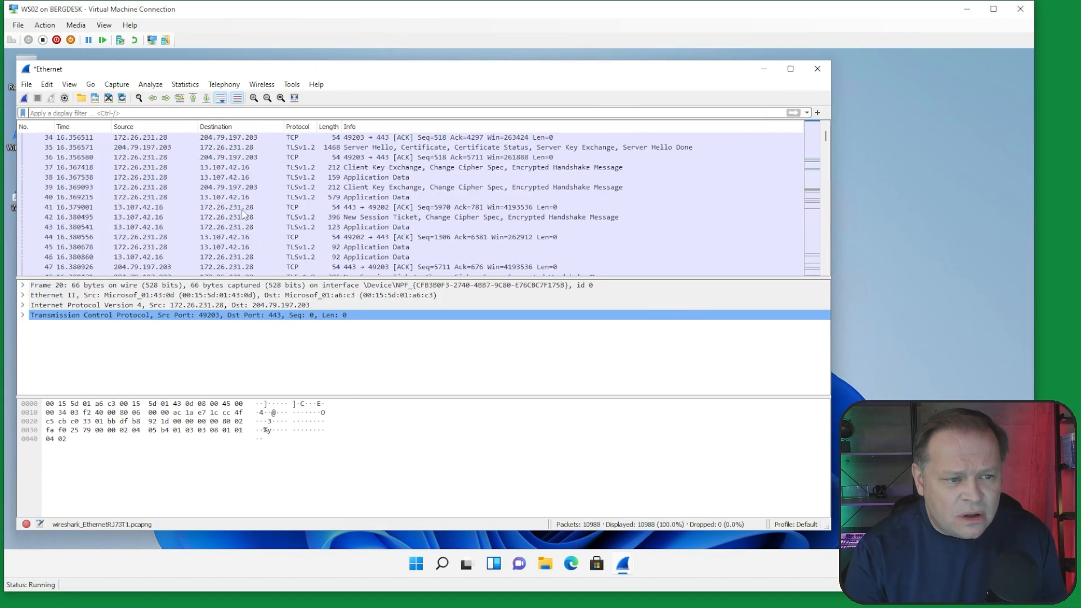
{"action": "scroll", "coordinate": [243, 213], "scroll_direction": "down", "scroll_amount": 11}
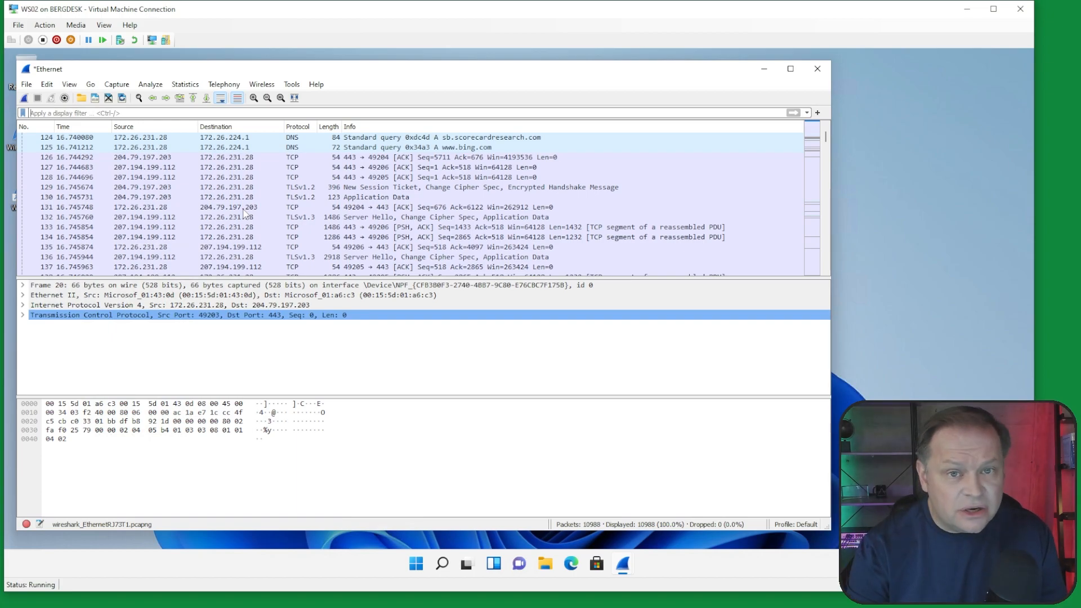
{"action": "scroll", "coordinate": [244, 212], "scroll_direction": "down", "scroll_amount": 13}
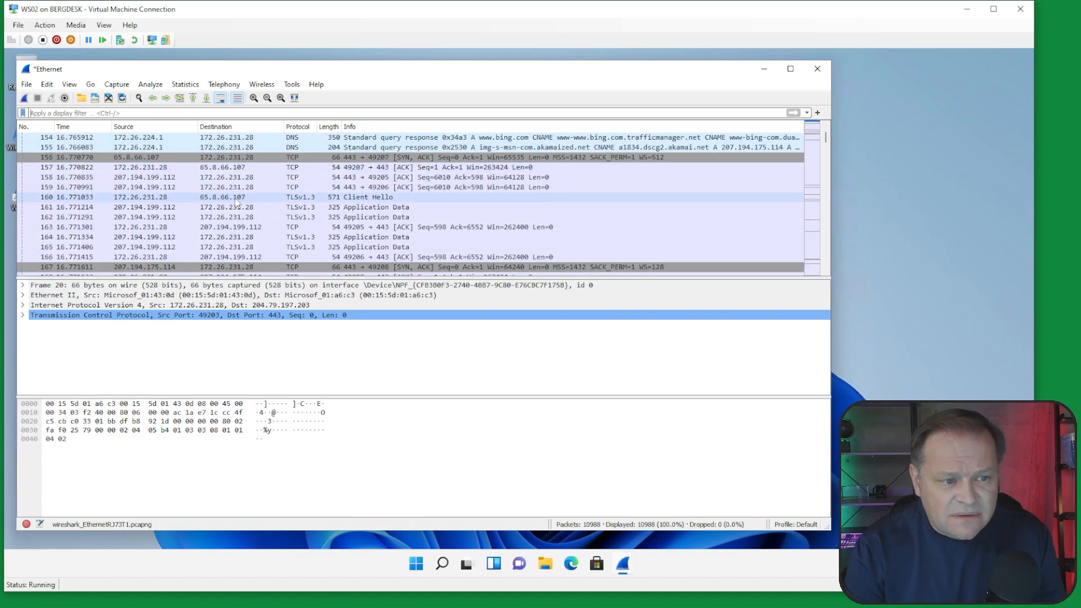
{"action": "scroll", "coordinate": [237, 202], "scroll_direction": "down", "scroll_amount": 3}
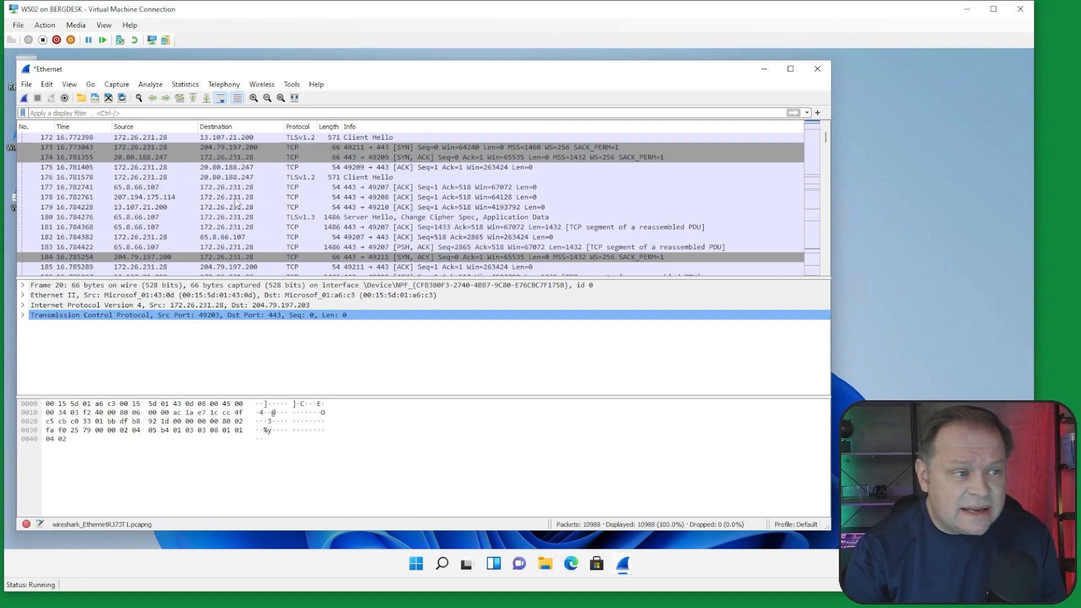
- Open the Coloring Rules, review the color and filter assigned to each packet type, and cancel the dialog
{"action": "left_click", "coordinate": [71, 84]}
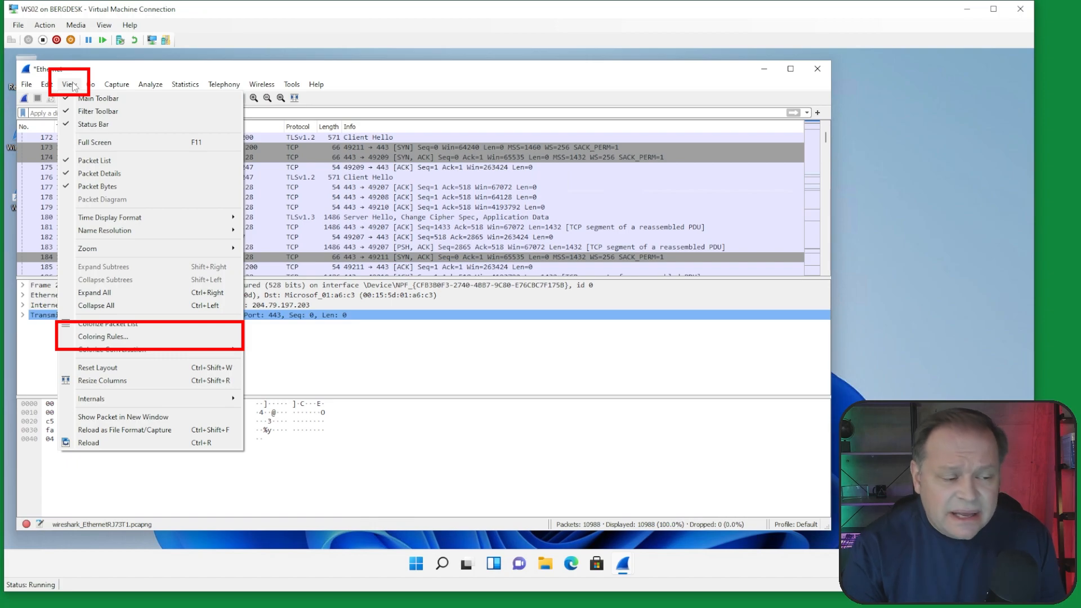
{"action": "left_click", "coordinate": [127, 338]}
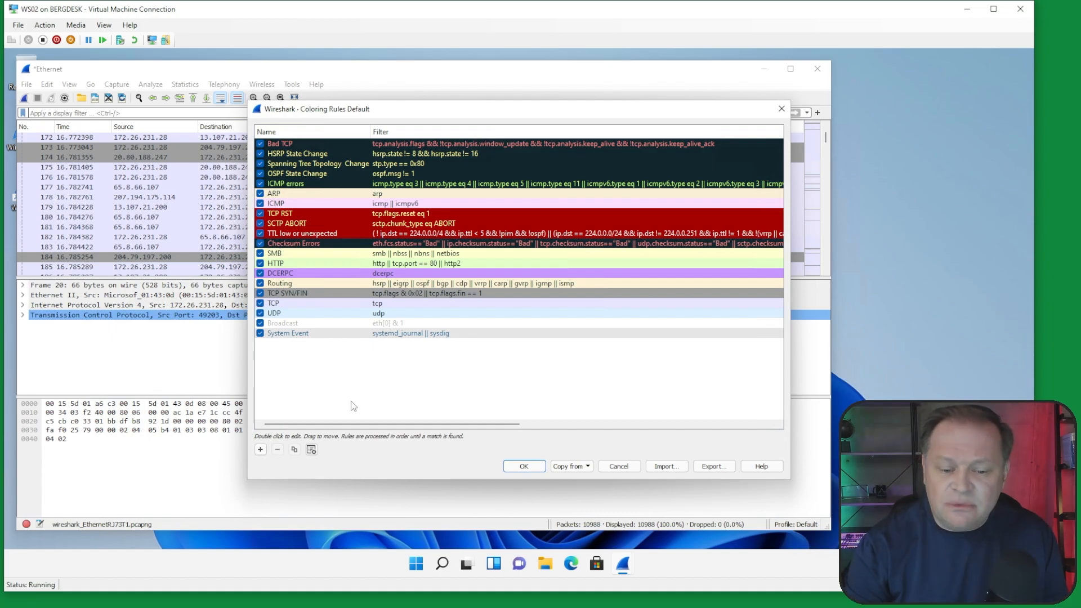
{"action": "left_click", "coordinate": [633, 469]}
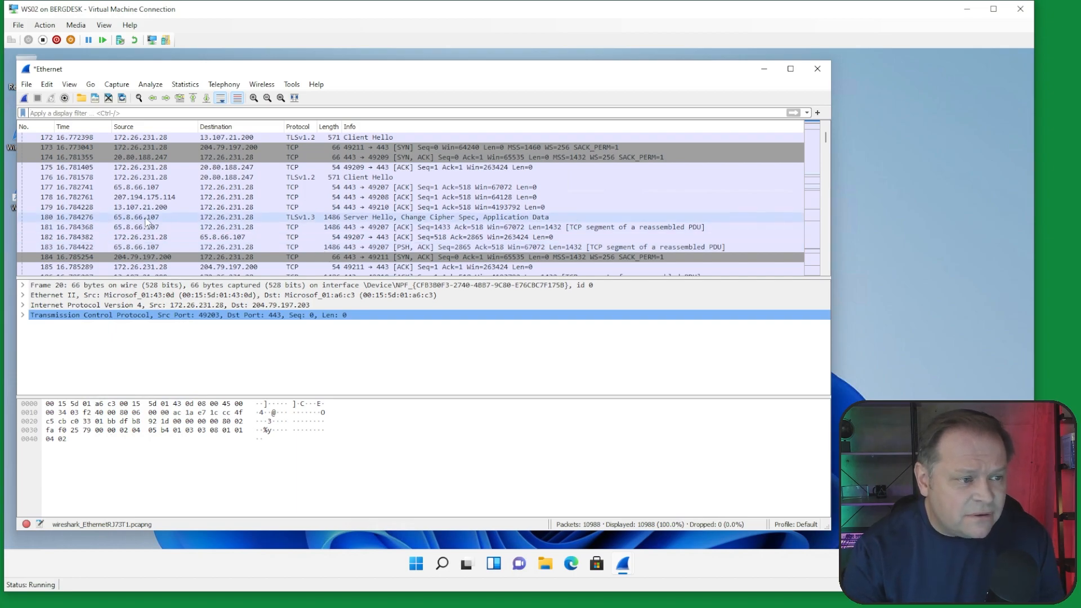
- Apply the source address 172.26.231.28 of packet 168 as a display filter
{"action": "scroll", "coordinate": [94, 228], "scroll_direction": "up", "scroll_amount": 2}
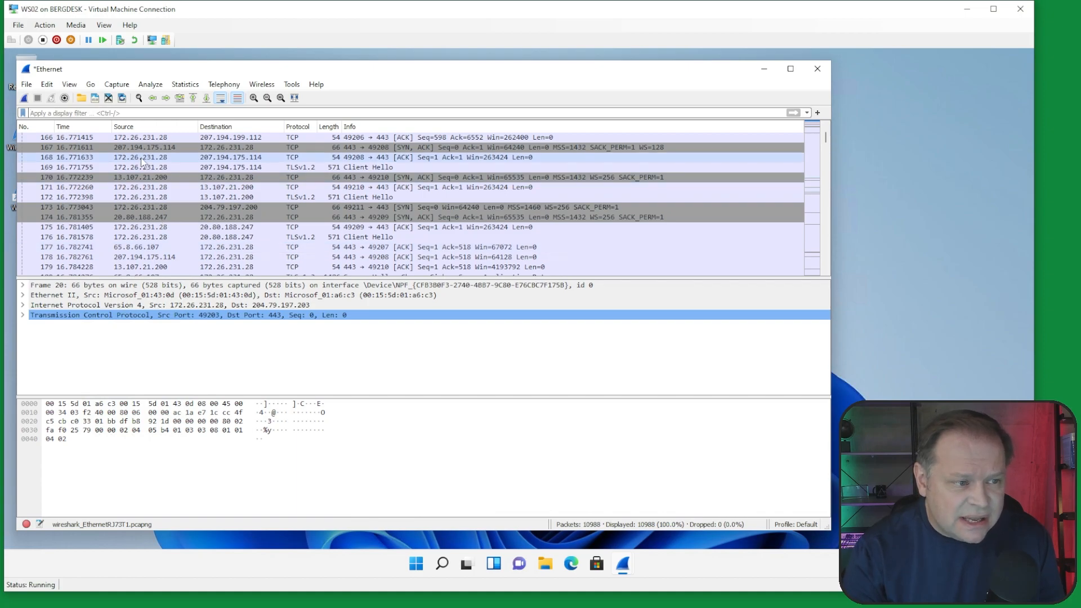
{"action": "right_click", "coordinate": [143, 162]}
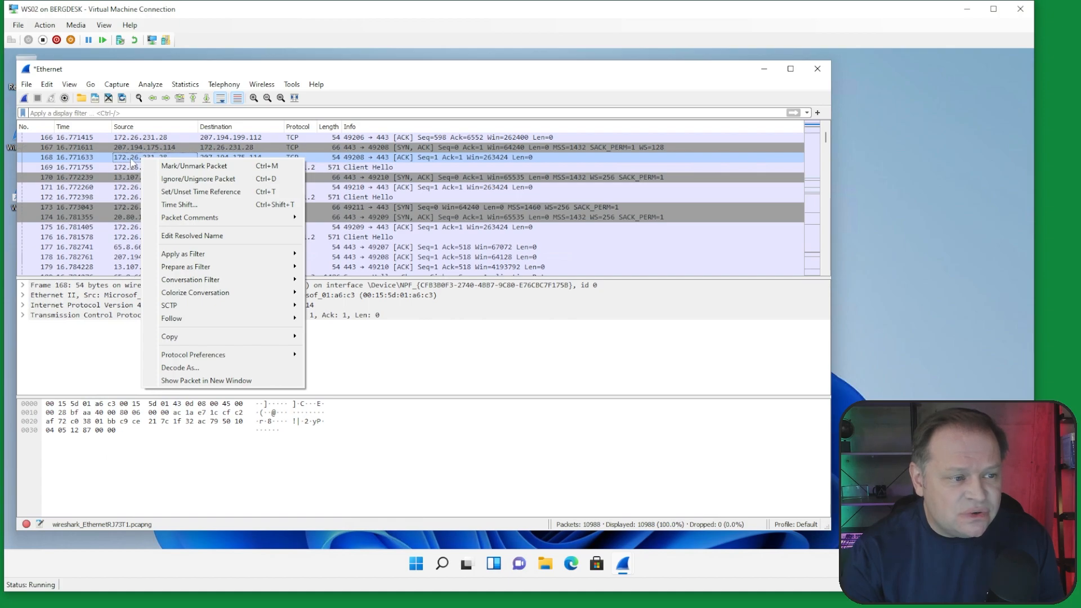
{"action": "left_click", "coordinate": [128, 161]}
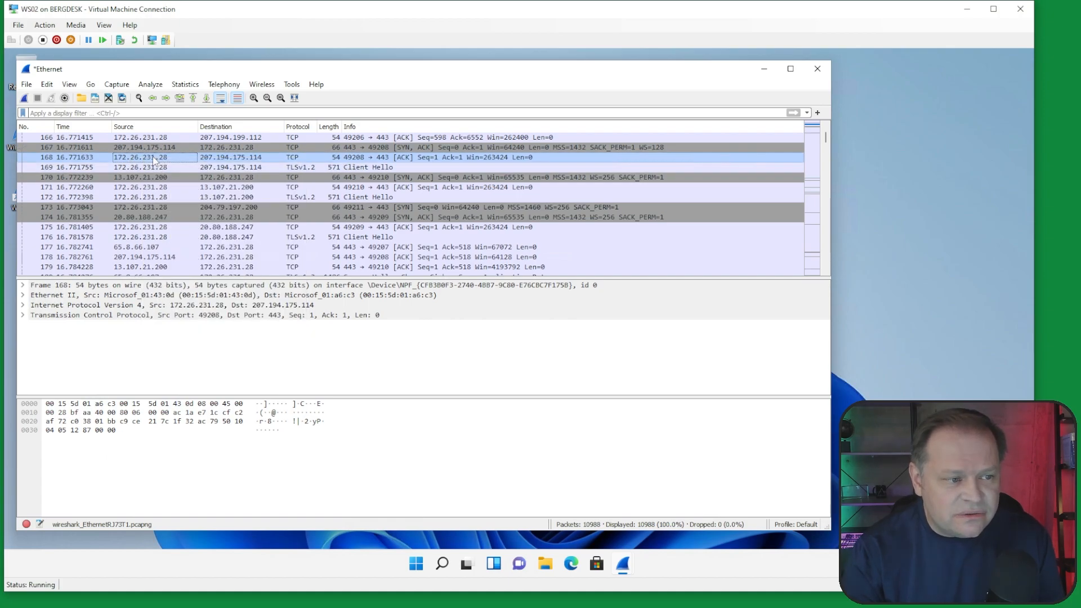
{"action": "right_click", "coordinate": [155, 161]}
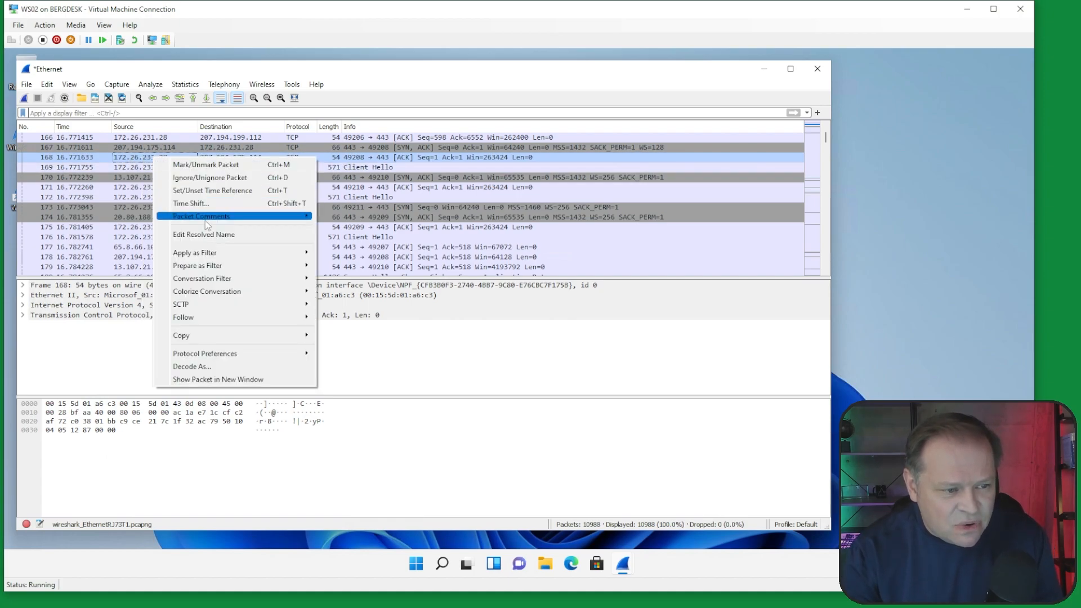
{"action": "mouse_move", "coordinate": [213, 253]}
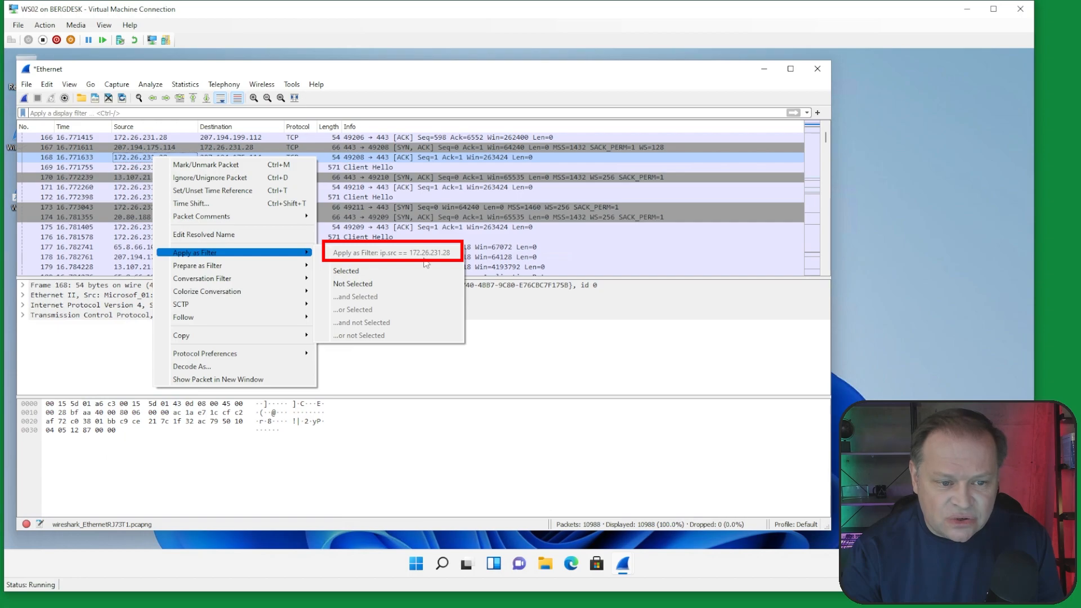
{"action": "left_click", "coordinate": [356, 272]}
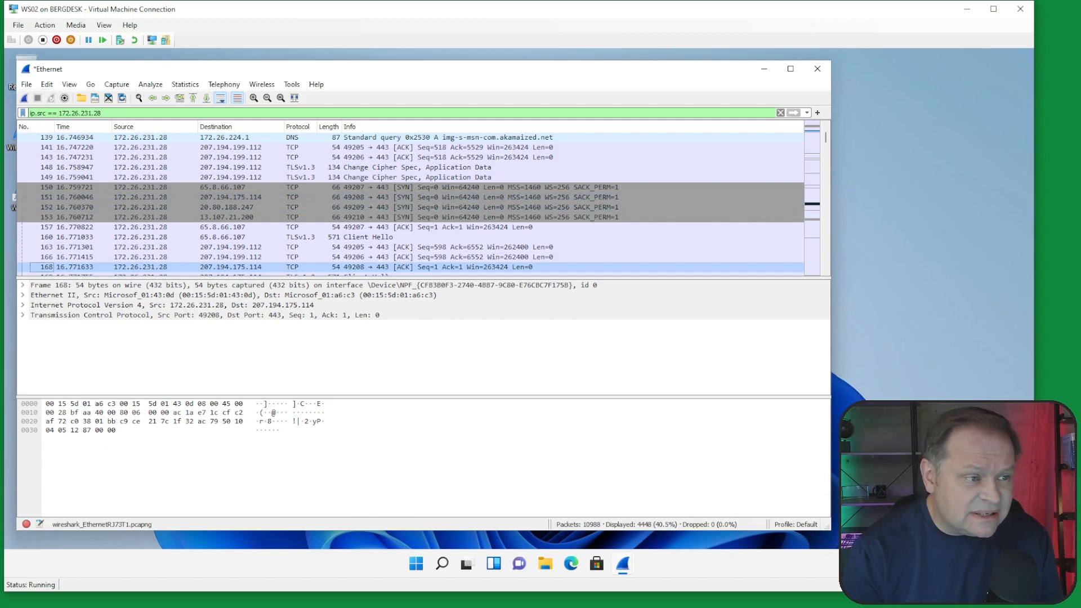
- Remove the spaces around the operator so the filter reads ip.src==172.26.231.28, and apply it
{"action": "left_click_drag", "start_coordinate": [57, 113], "coordinate": [47, 113]}
{"action": "left_click", "coordinate": [57, 113]}
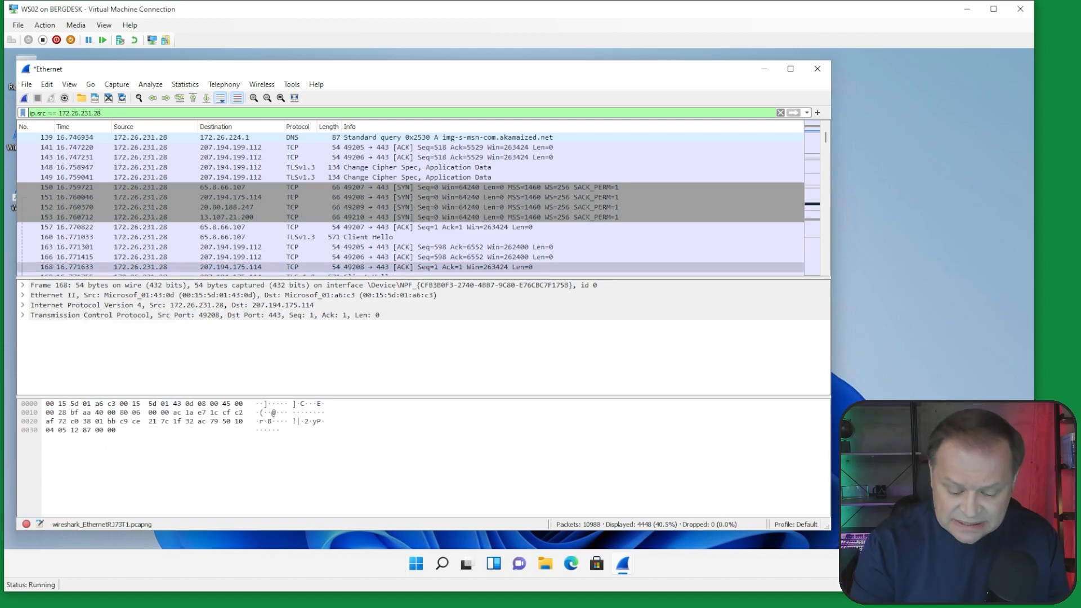
{"action": "key", "text": "BackSpace"}
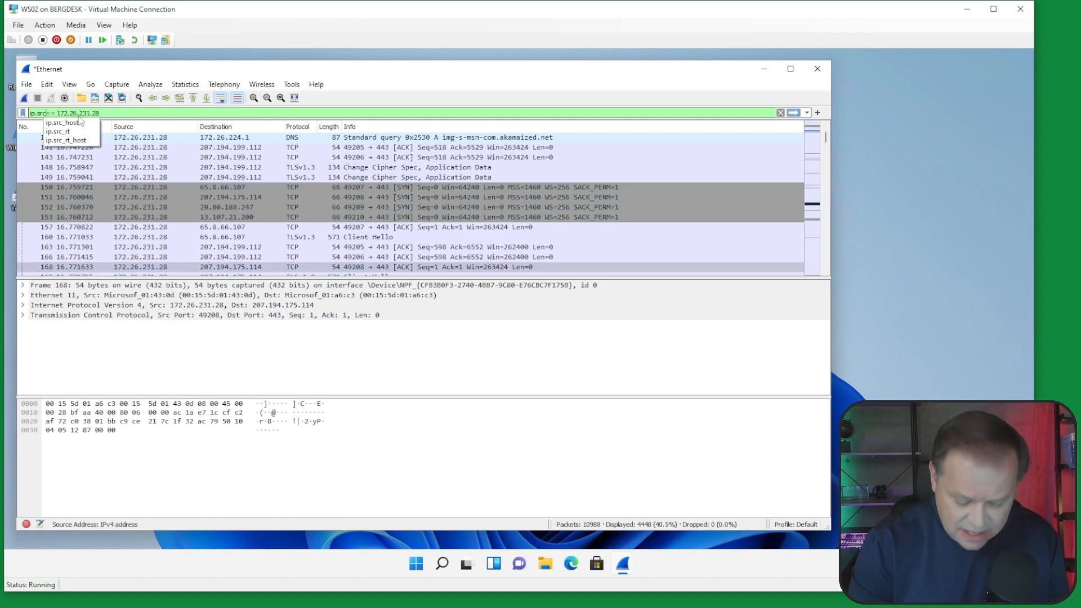
{"action": "key", "text": "BackSpace"}
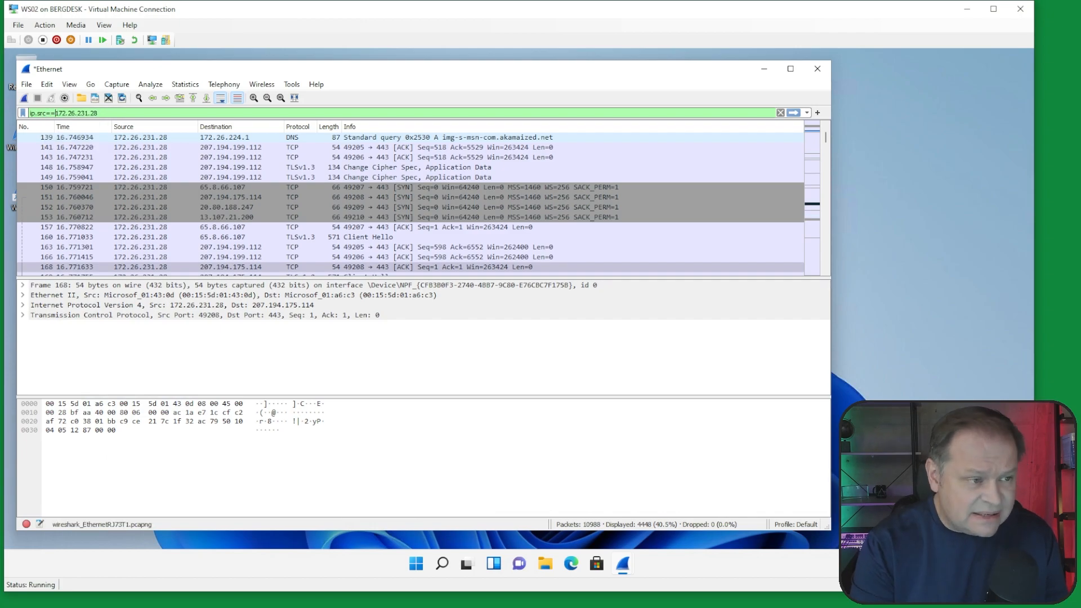
{"action": "key", "text": "Return"}
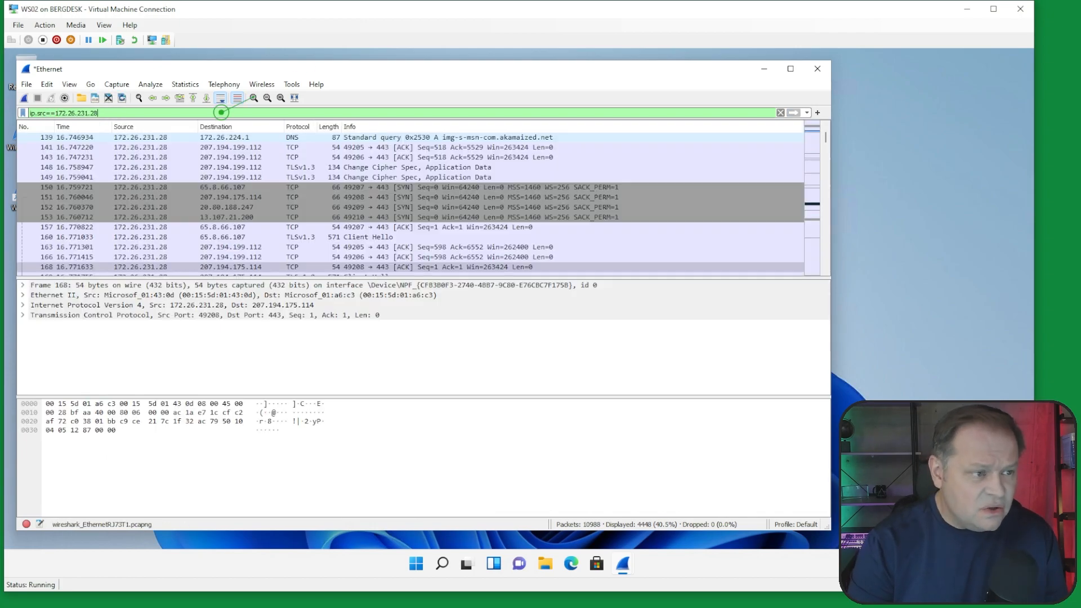
- Replace the == operator so the display filter reads ip.src eq 172.26.231.28, and apply it
{"action": "double_click", "coordinate": [50, 113]}
{"action": "type", "text": "eq"}
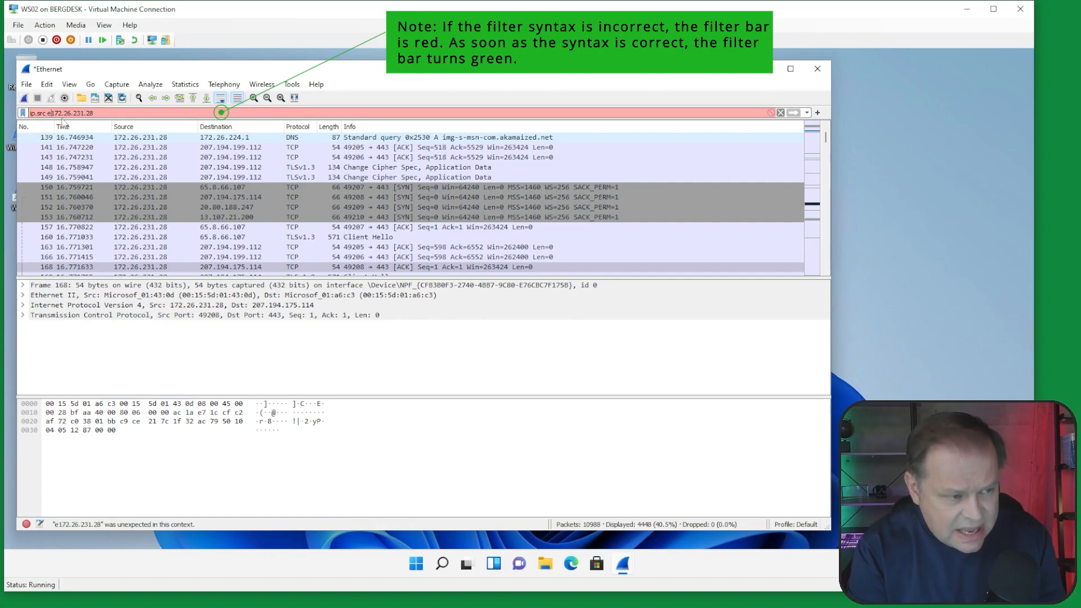
{"action": "key", "text": "Return"}
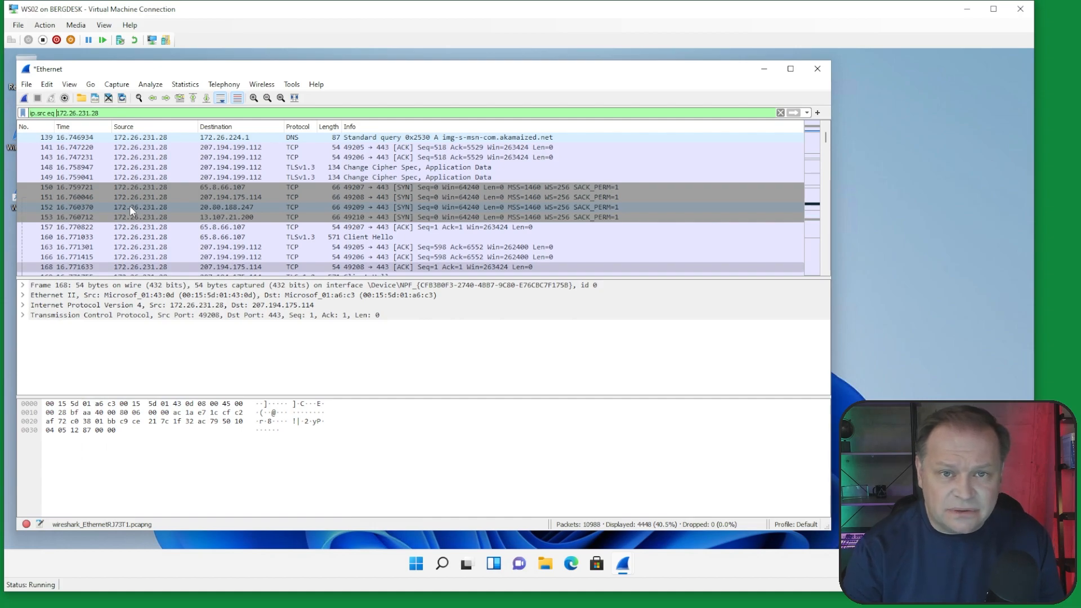
- Review the list of recently used display filters, then clear the current filter
{"action": "left_click", "coordinate": [808, 113]}
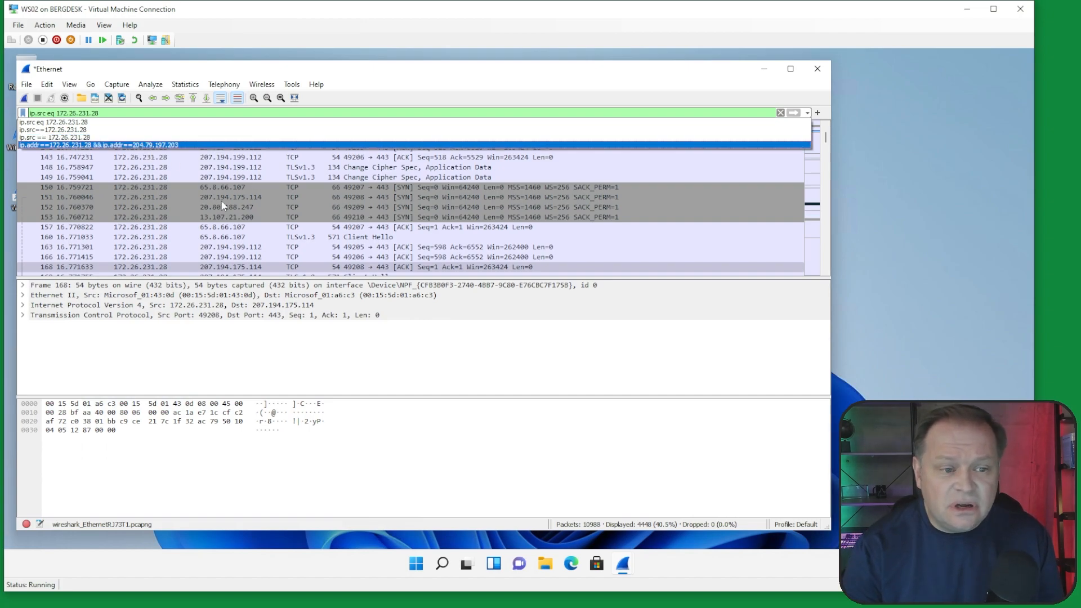
{"action": "left_click", "coordinate": [780, 113]}
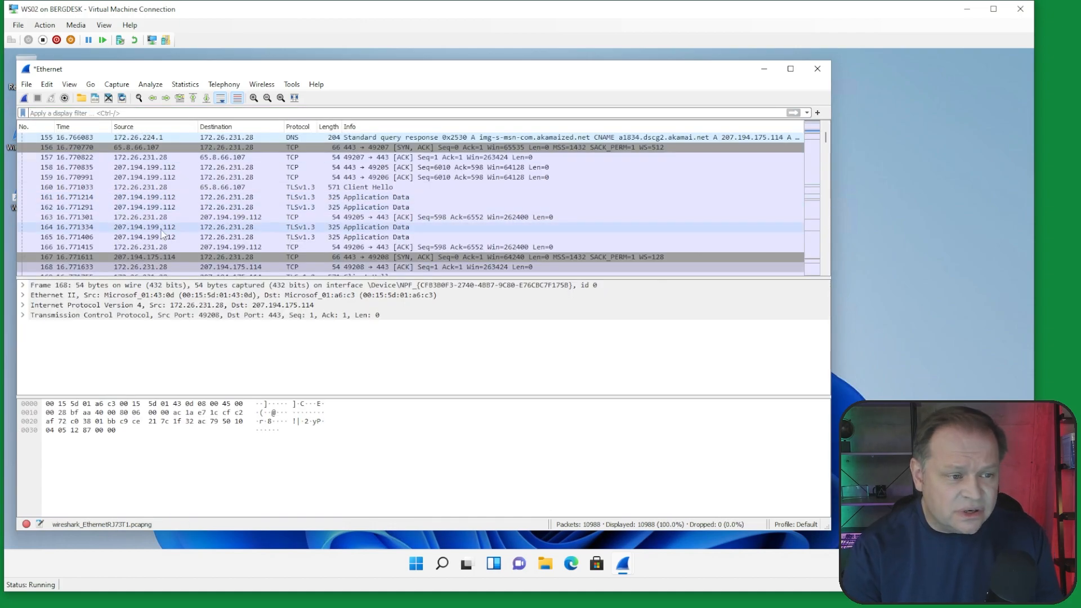
- Apply the destination address 65.8.66.107 of packet 160 as a display filter
{"action": "left_click", "coordinate": [224, 189]}
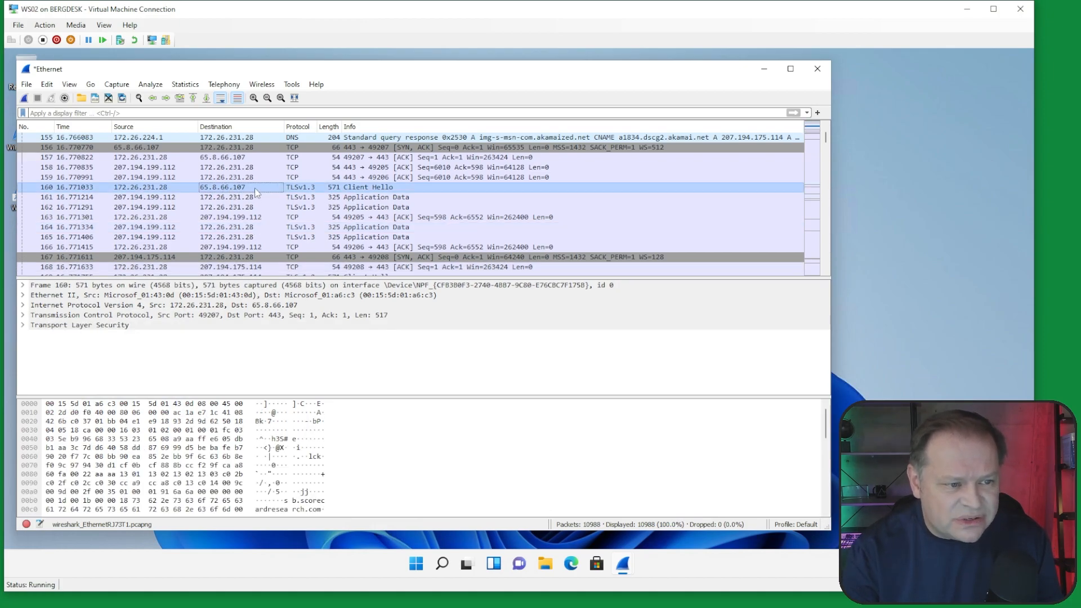
{"action": "right_click", "coordinate": [241, 189]}
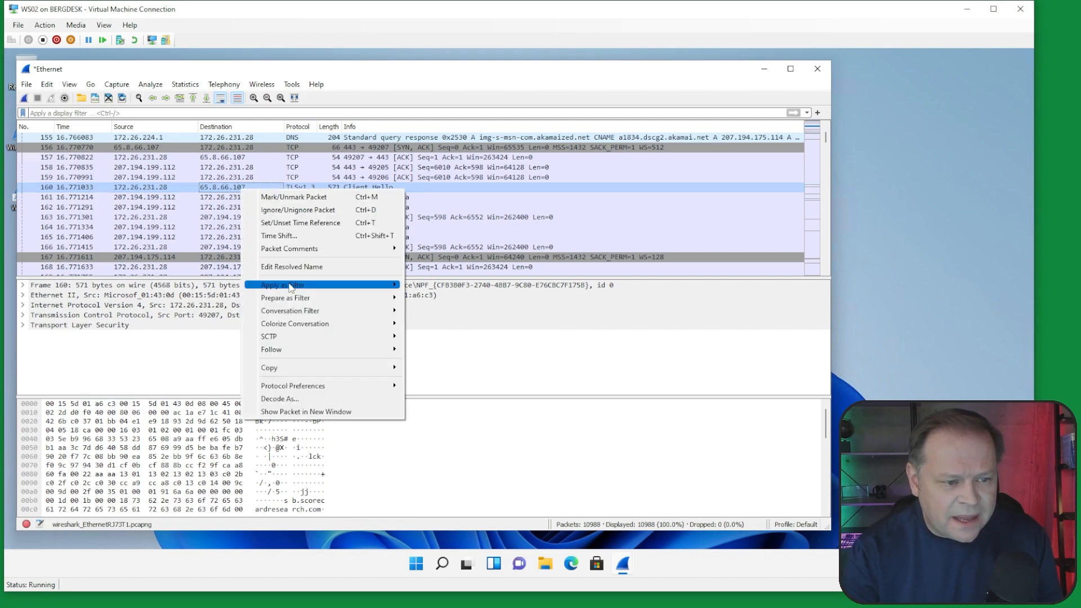
{"action": "mouse_move", "coordinate": [290, 286]}
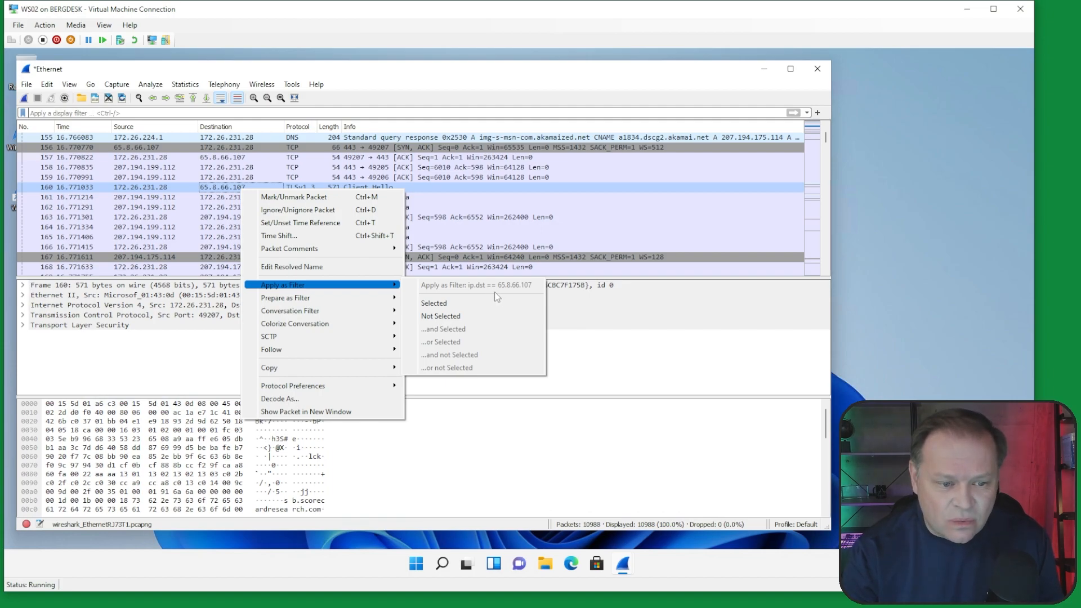
{"action": "left_click", "coordinate": [443, 306]}
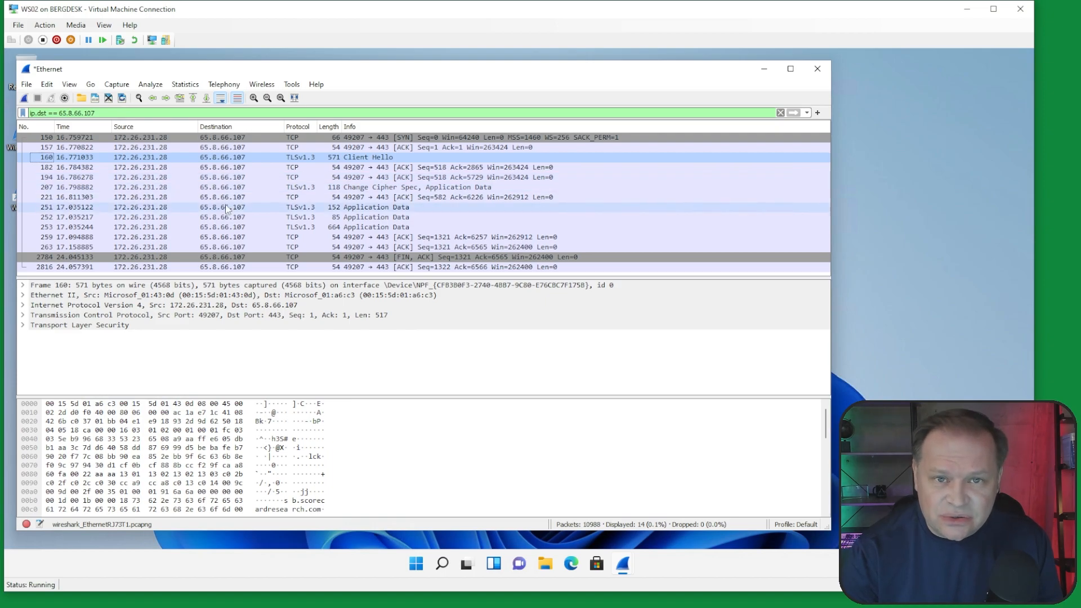
- Replace the destination address filter with an arp display filter and apply it to the packet list
{"action": "left_click", "coordinate": [780, 112]}
{"action": "scroll", "coordinate": [342, 217], "scroll_direction": "up", "scroll_amount": 16}
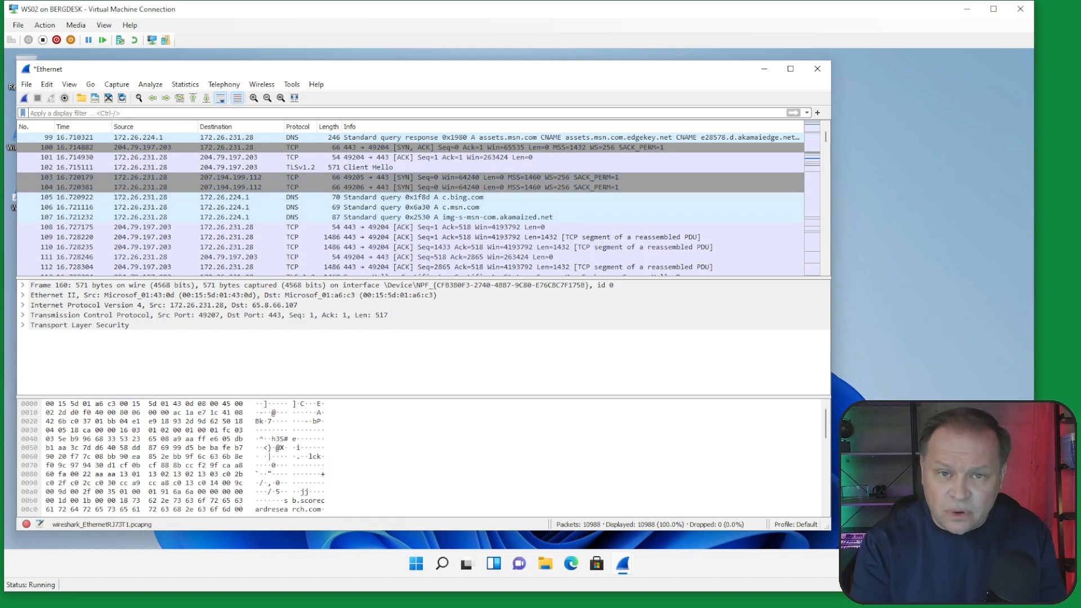
{"action": "type", "text": "arp"}
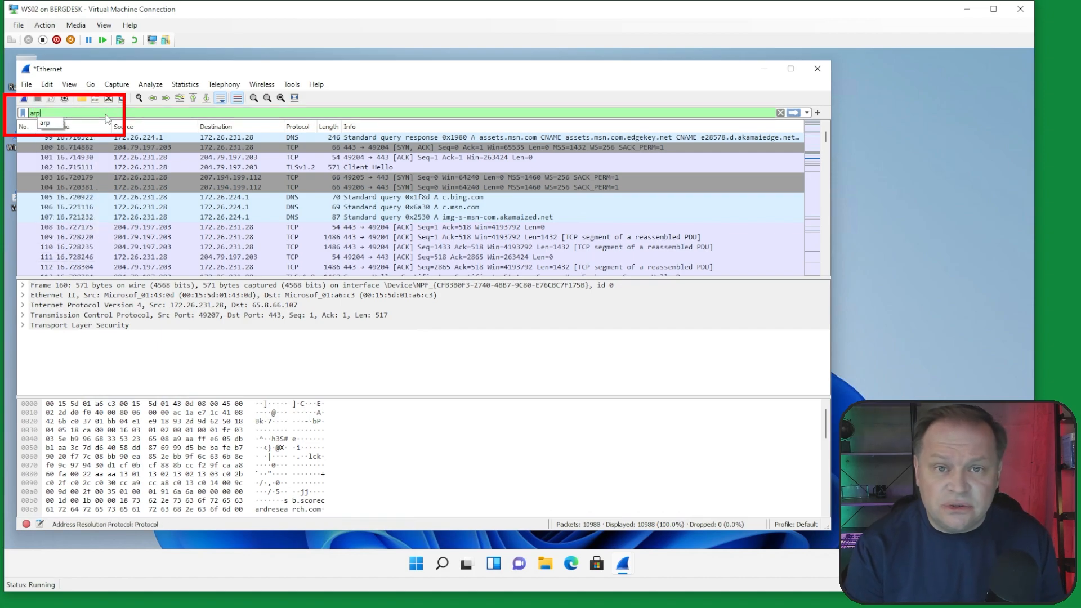
{"action": "key", "text": "BackSpace"}
{"action": "key", "text": "BackSpace"}
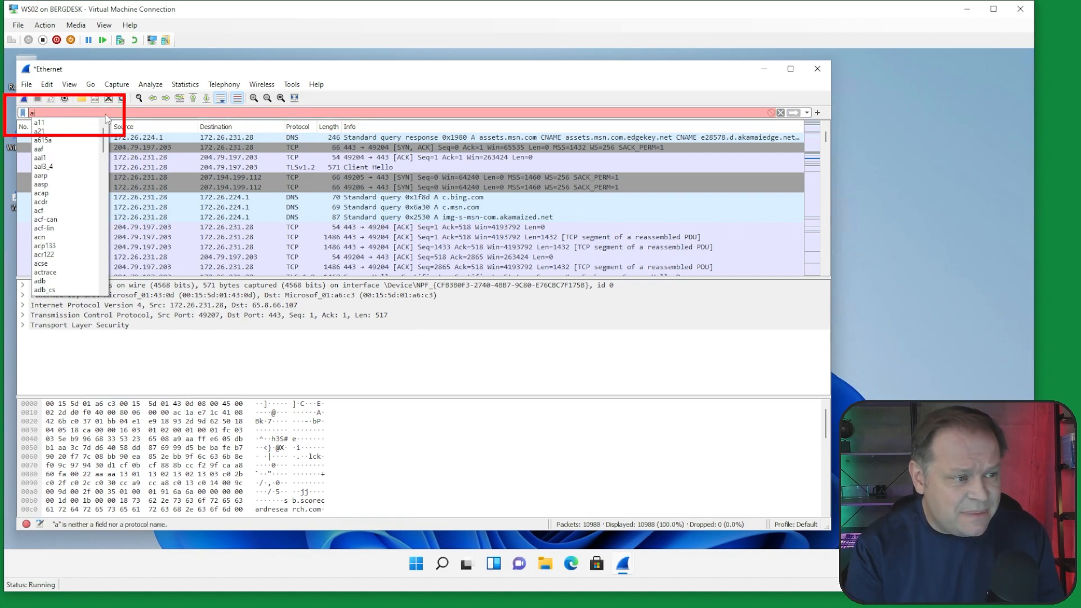
{"action": "scroll", "coordinate": [62, 234], "scroll_direction": "down", "scroll_amount": 7}
{"action": "scroll", "coordinate": [62, 234], "scroll_direction": "up", "scroll_amount": 7}
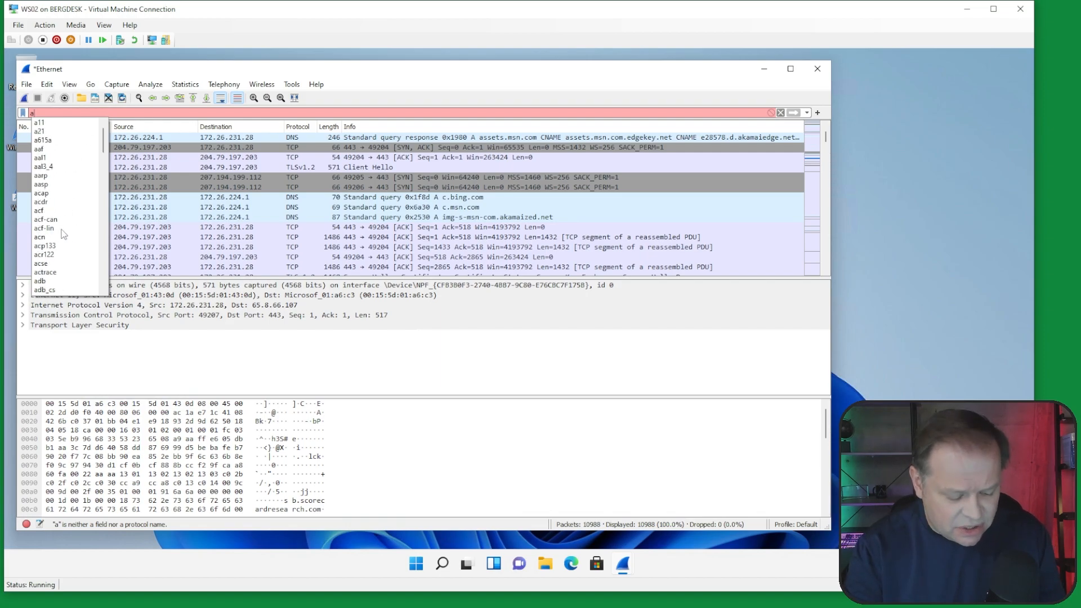
{"action": "type", "text": "r"}
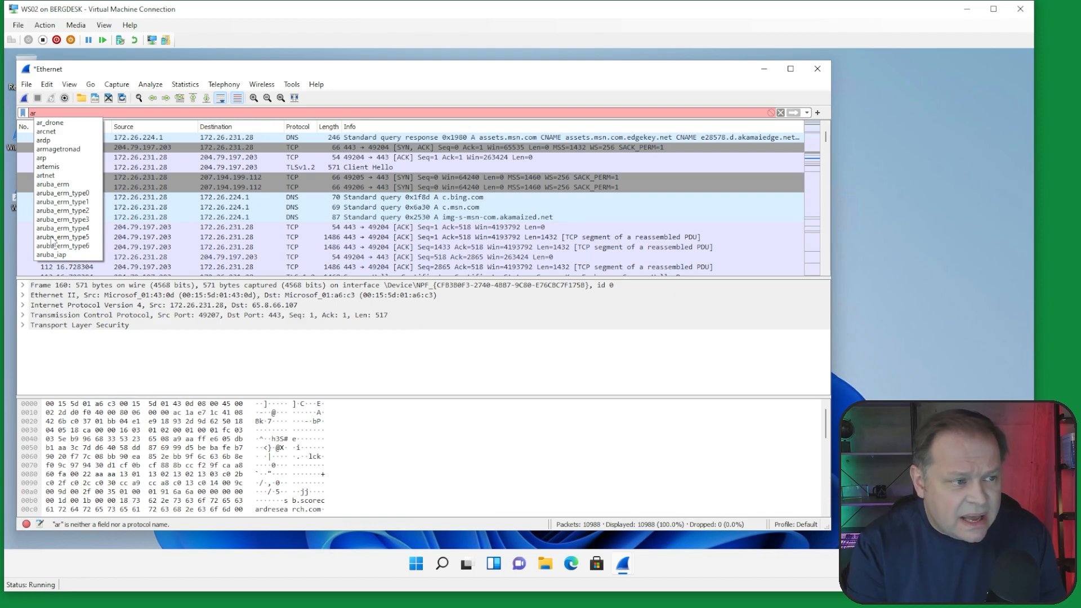
{"action": "type", "text": "p"}
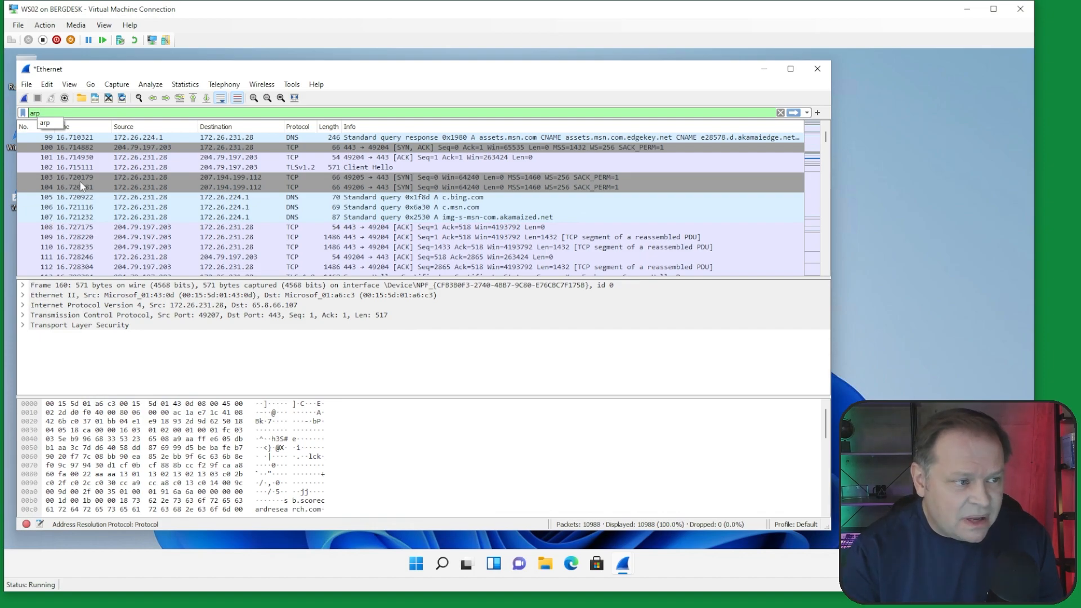
{"action": "key", "text": "Return"}
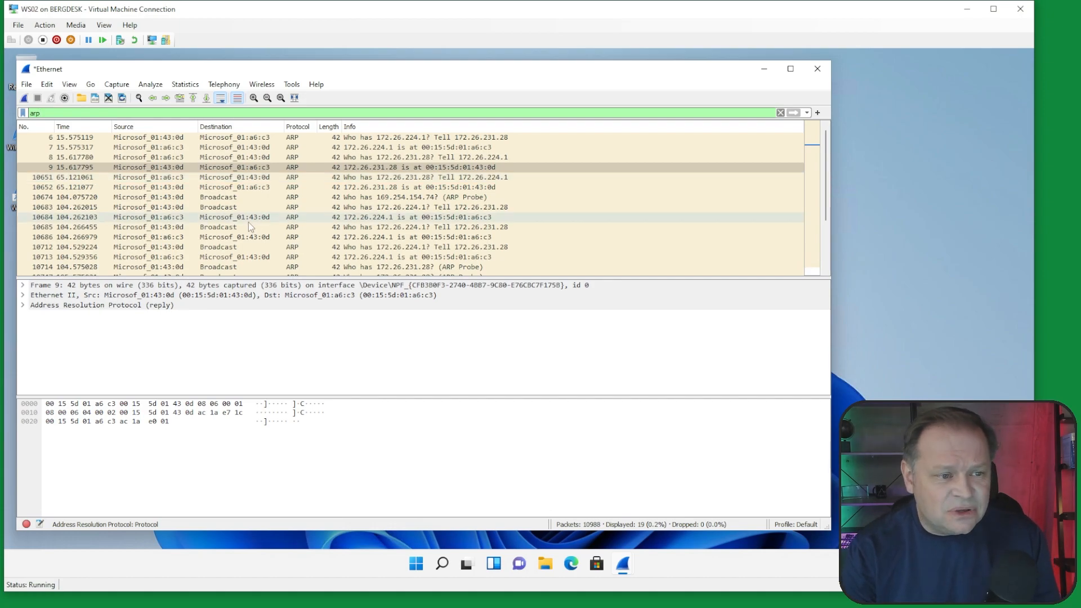
{"action": "scroll", "coordinate": [322, 205], "scroll_direction": "down", "scroll_amount": 2}
{"action": "scroll", "coordinate": [322, 205], "scroll_direction": "up", "scroll_amount": 2}
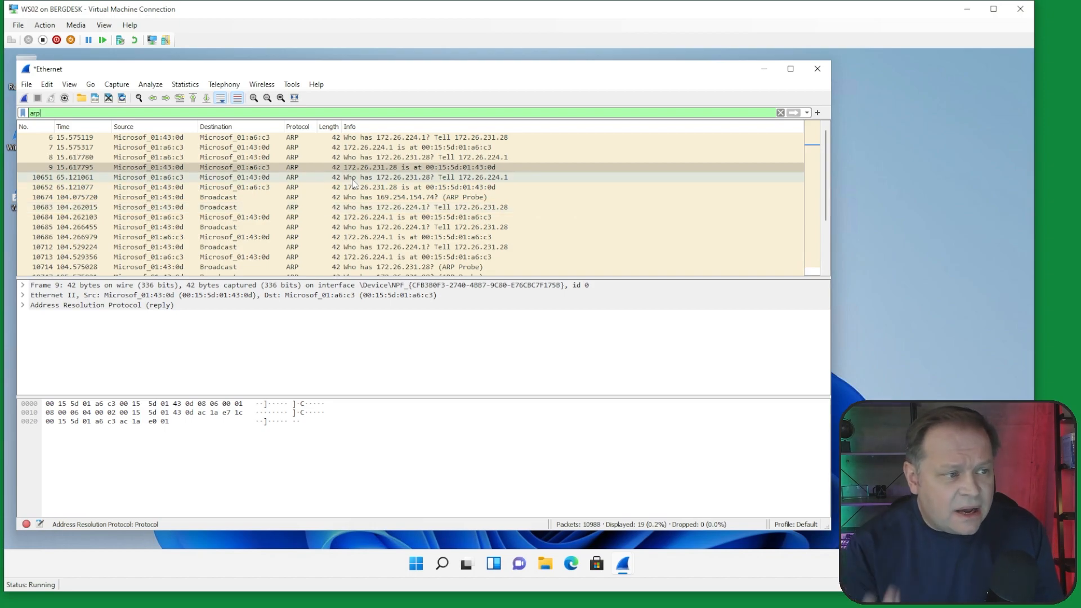
- Delete the arp expression from the display filter field without applying a new filter
{"action": "left_click", "coordinate": [40, 112]}
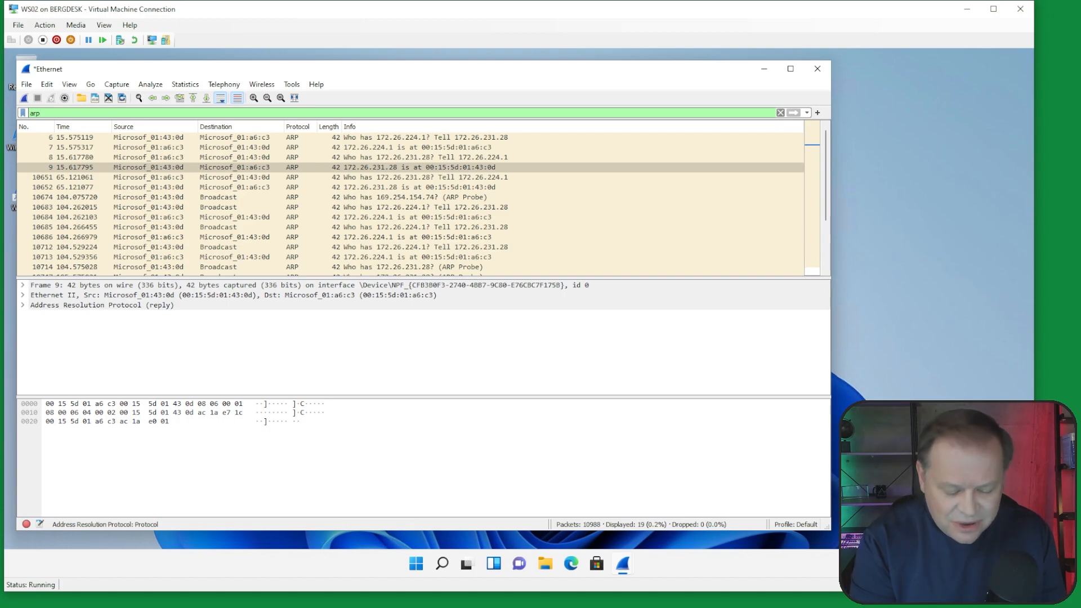
{"action": "key", "text": "BackSpace"}
{"action": "key", "text": "BackSpace"}
{"action": "key", "text": "BackSpace"}
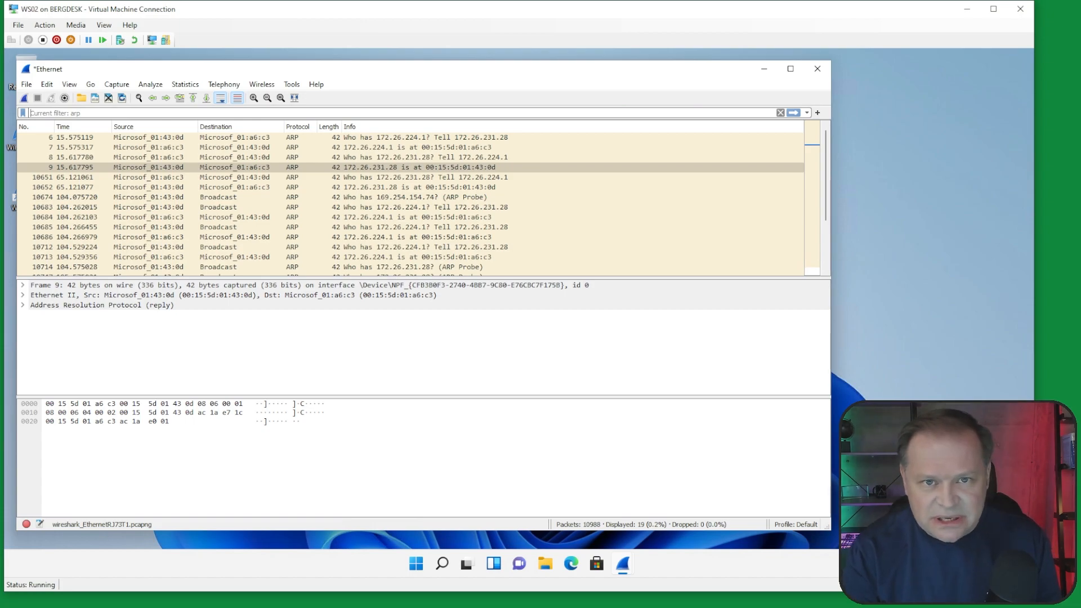
- Switch to the browser's Wireshark Display Filter Reference page and search it for arp
{"action": "left_click", "coordinate": [548, 607]}
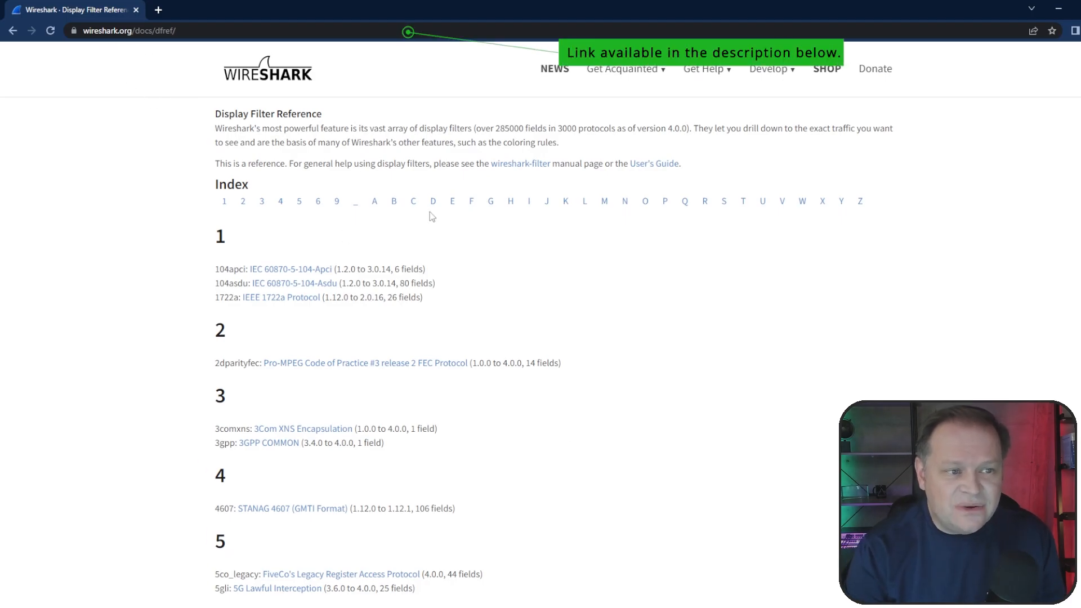
{"action": "scroll", "coordinate": [431, 217], "scroll_direction": "down", "scroll_amount": 10}
{"action": "scroll", "coordinate": [482, 241], "scroll_direction": "up", "scroll_amount": 10}
{"action": "scroll", "coordinate": [482, 241], "scroll_direction": "down", "scroll_amount": 15}
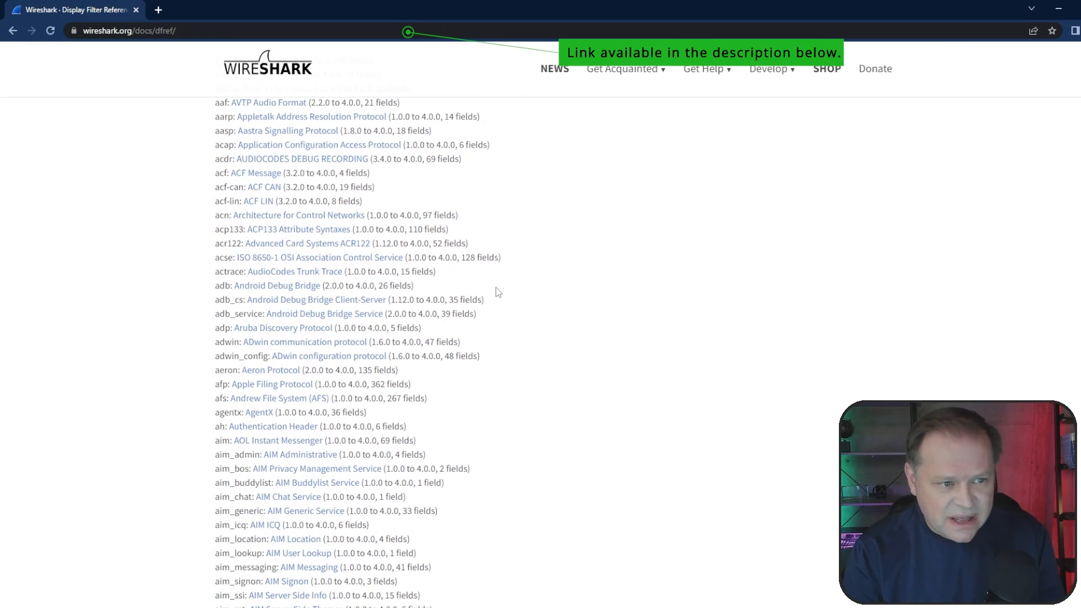
{"action": "scroll", "coordinate": [498, 292], "scroll_direction": "up", "scroll_amount": 5}
{"action": "key", "text": "ctrl+f"}
{"action": "type", "text": "arp"}
{"action": "key", "text": "Return"}
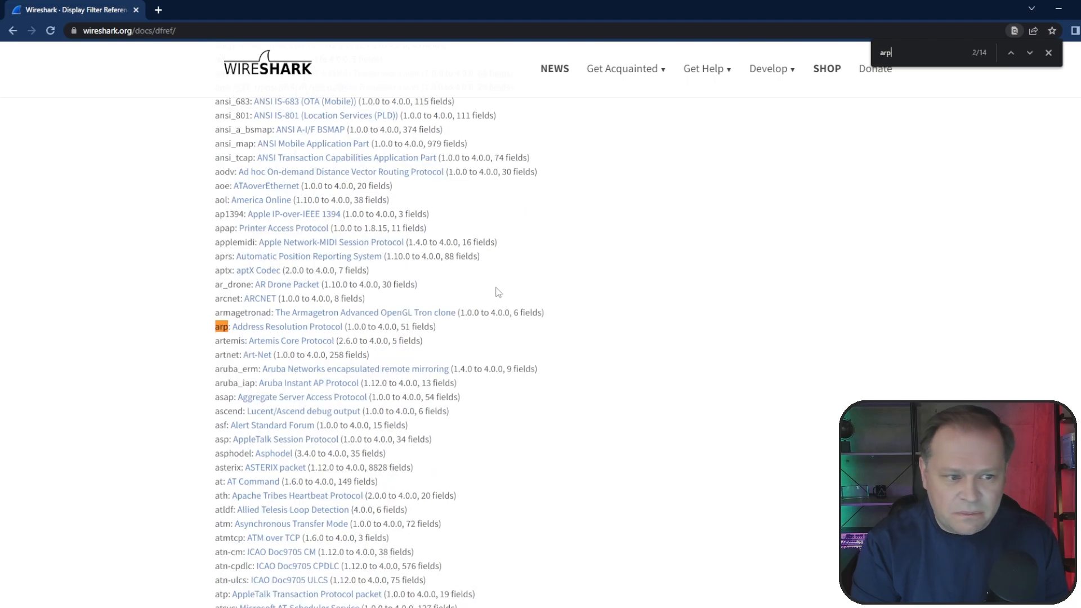
- Open the Address Resolution Protocol reference entry, review its filter field names, and return to the Wireshark capture
{"action": "left_click", "coordinate": [278, 329]}
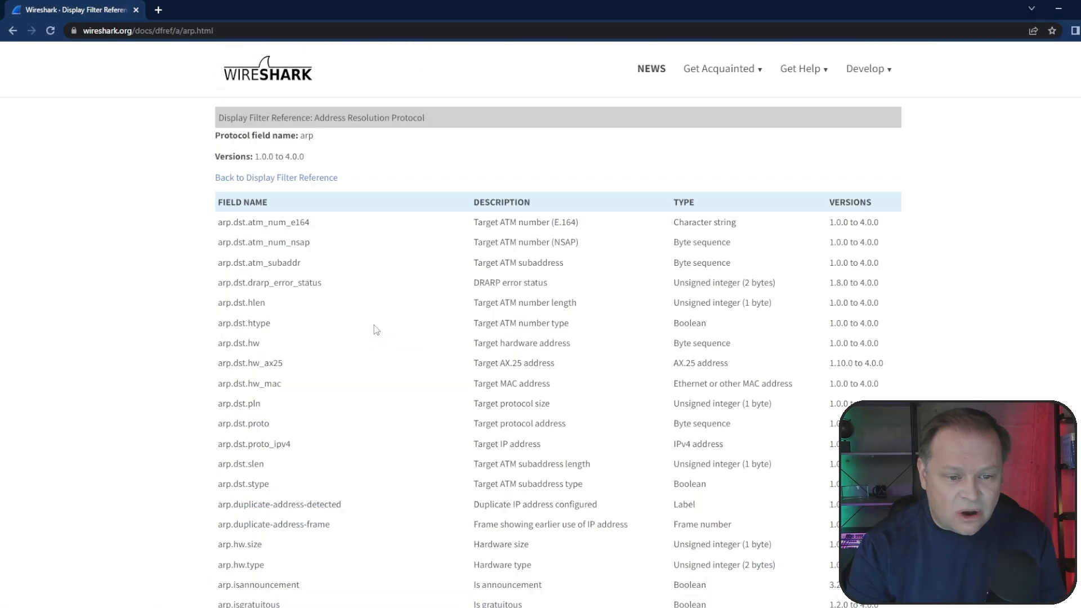
{"action": "scroll", "coordinate": [438, 405], "scroll_direction": "down", "scroll_amount": 8}
{"action": "scroll", "coordinate": [440, 406], "scroll_direction": "up", "scroll_amount": 3}
{"action": "scroll", "coordinate": [440, 406], "scroll_direction": "up", "scroll_amount": 5}
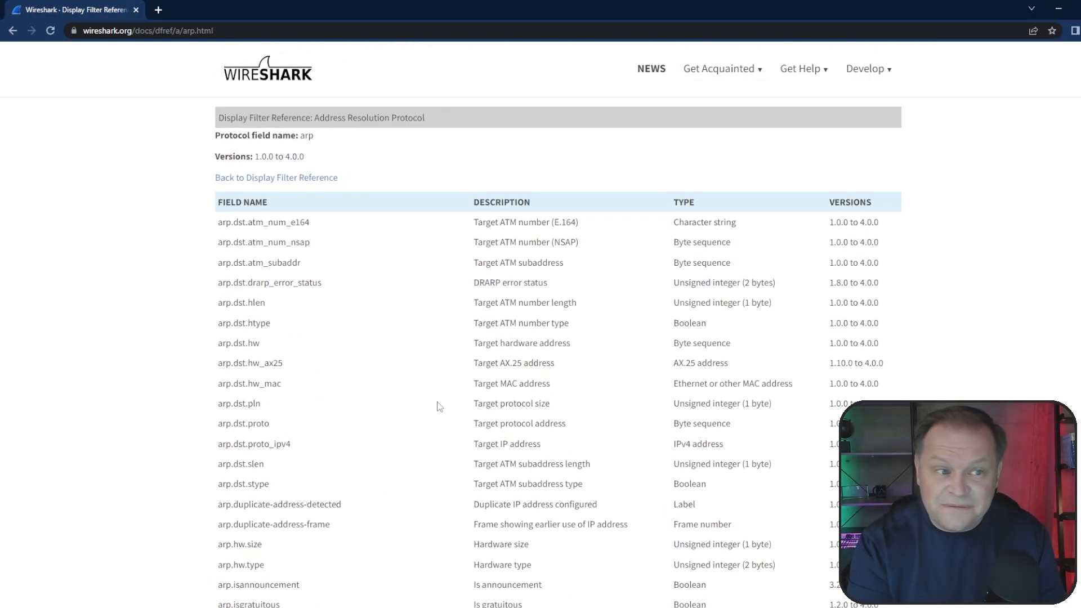
{"action": "left_click", "coordinate": [1049, 9]}
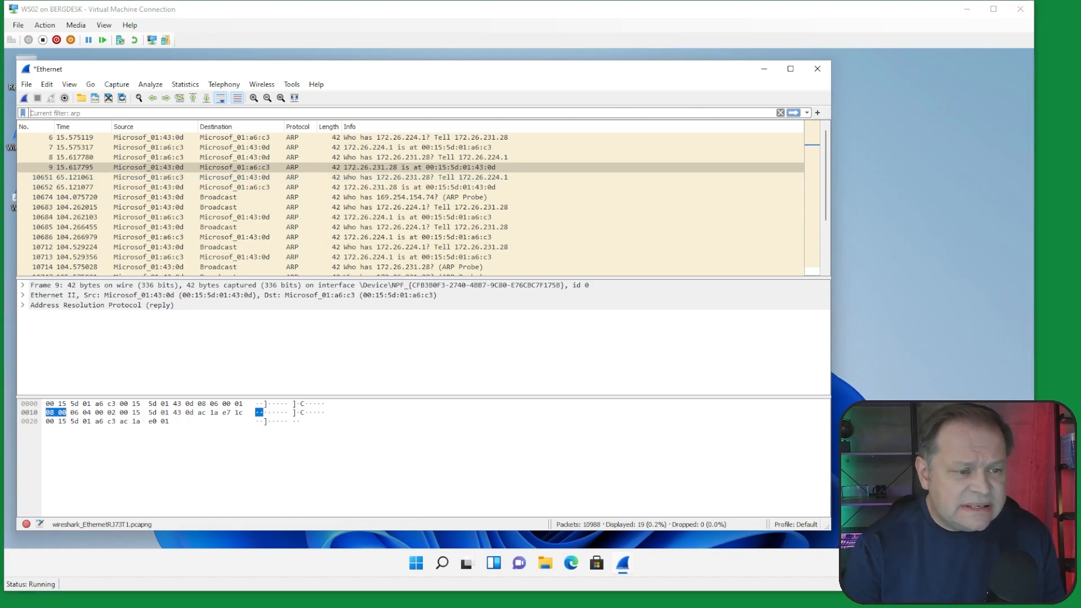
{"action": "left_click_drag", "start_coordinate": [569, 185], "coordinate": [622, 175]}
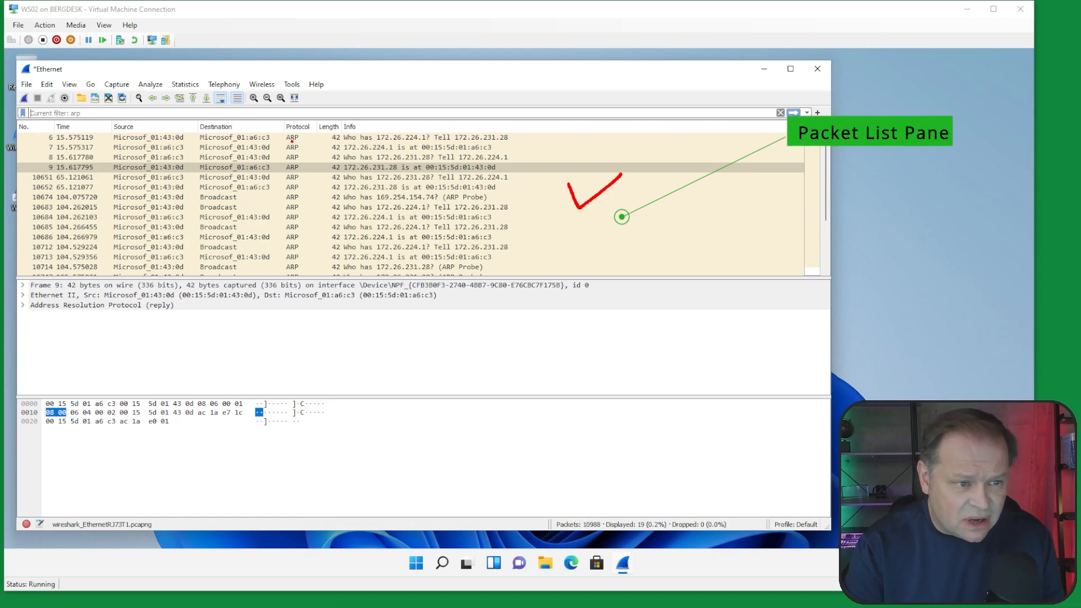
{"action": "left_click_drag", "start_coordinate": [231, 333], "coordinate": [344, 332]}
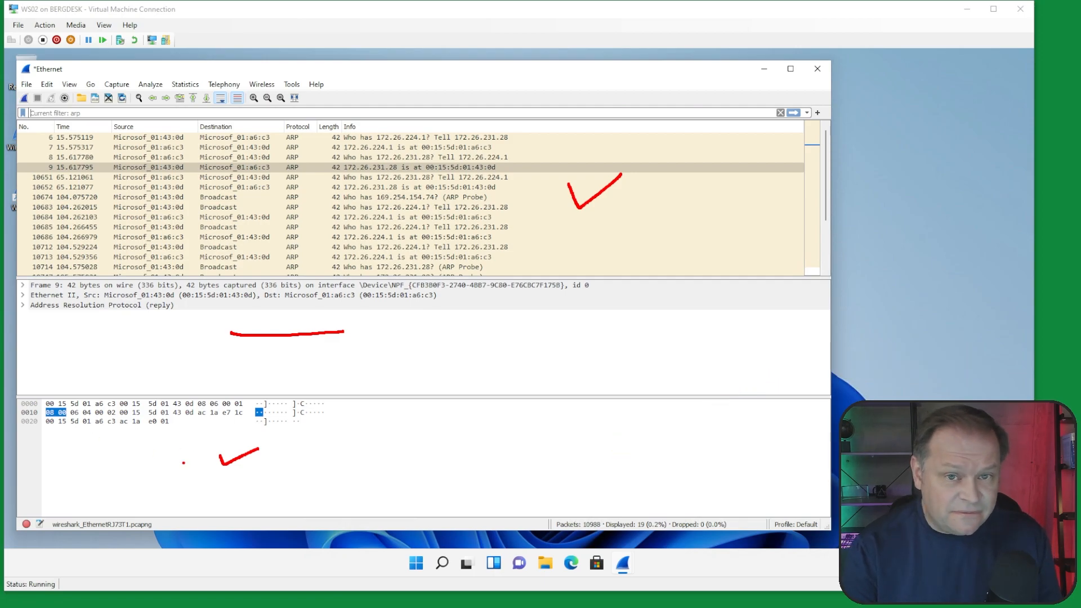
{"action": "key", "text": "Escape"}
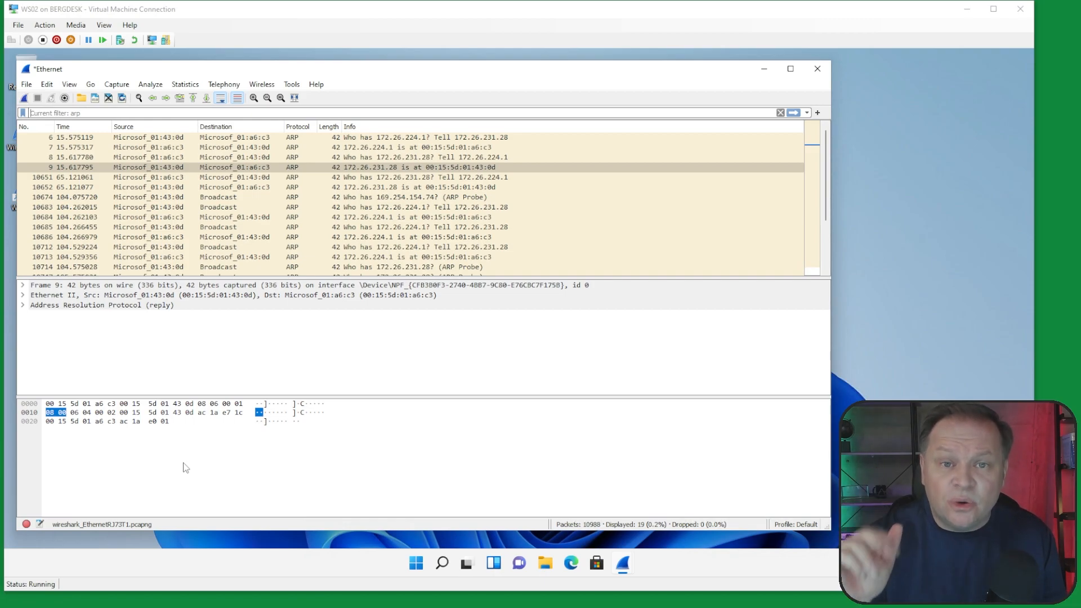
- Create and activate a new configuration profile named with the owner's first name followed by "Packet Bytes"
{"action": "left_click", "coordinate": [805, 525]}
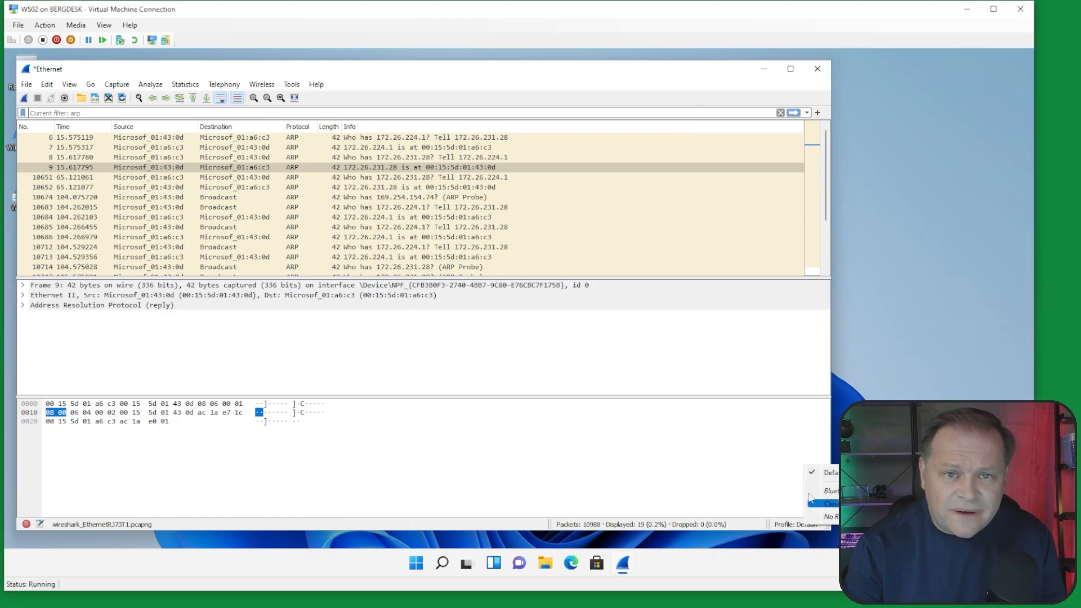
{"action": "right_click", "coordinate": [783, 531]}
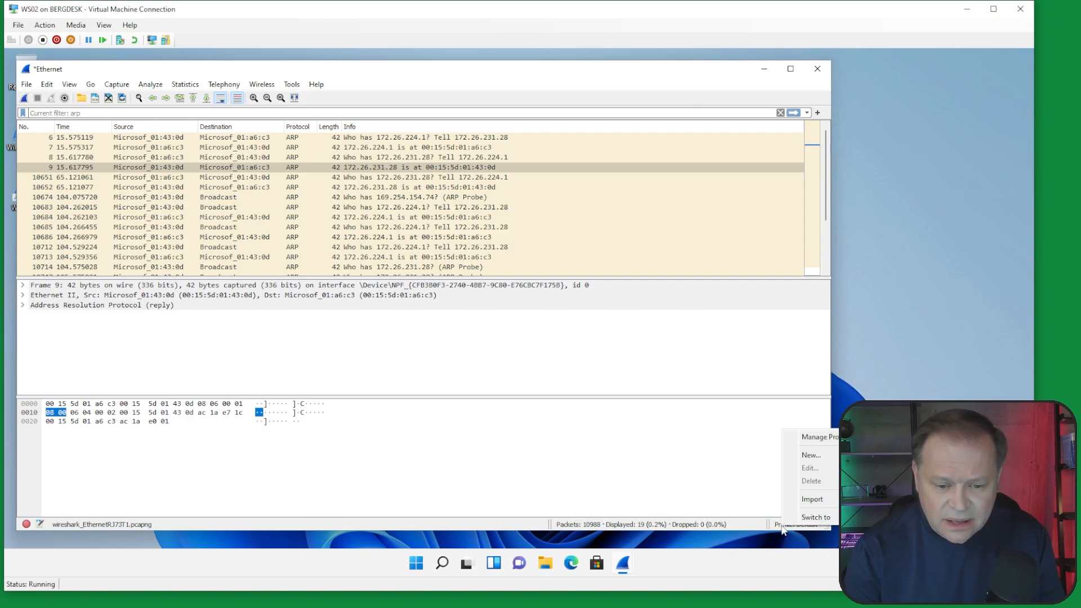
{"action": "left_click", "coordinate": [819, 439]}
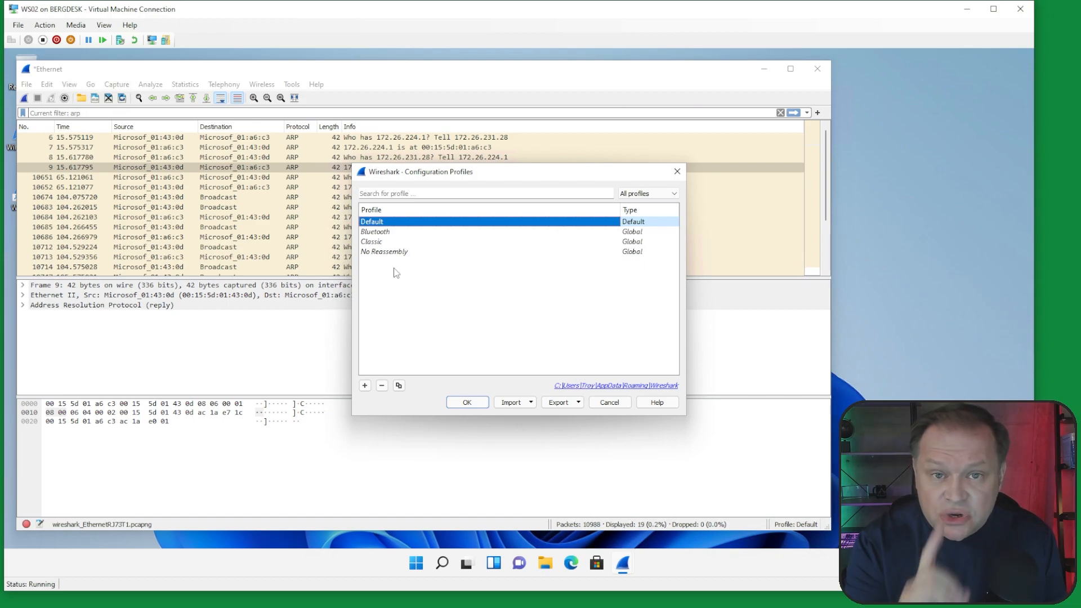
{"action": "left_click", "coordinate": [365, 386]}
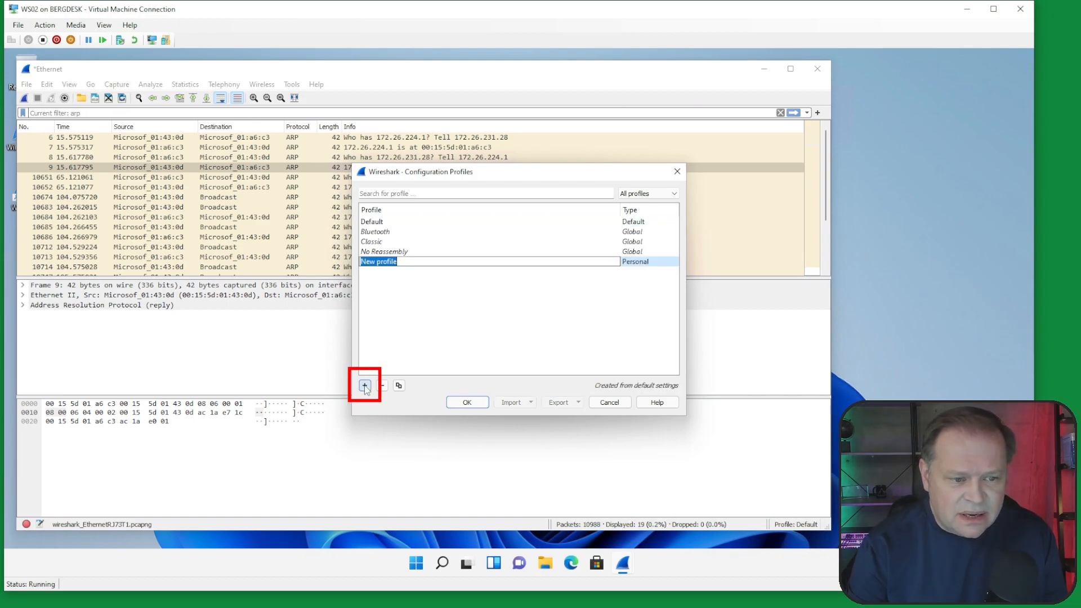
{"action": "type", "text": "Troy"}
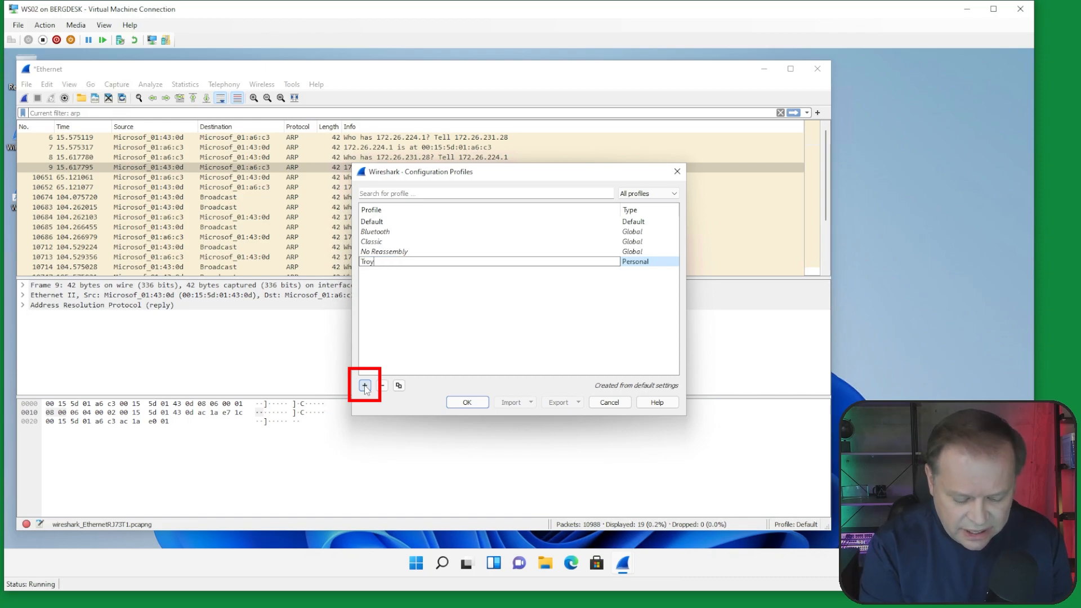
{"action": "type", "text": " Packet Bytes"}
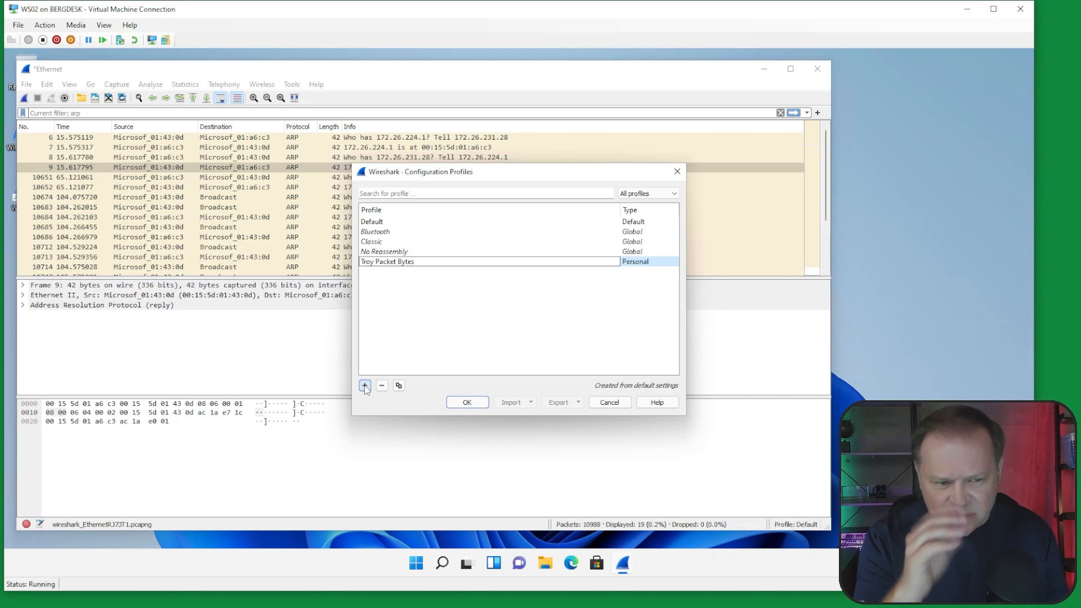
{"action": "key", "text": "Return"}
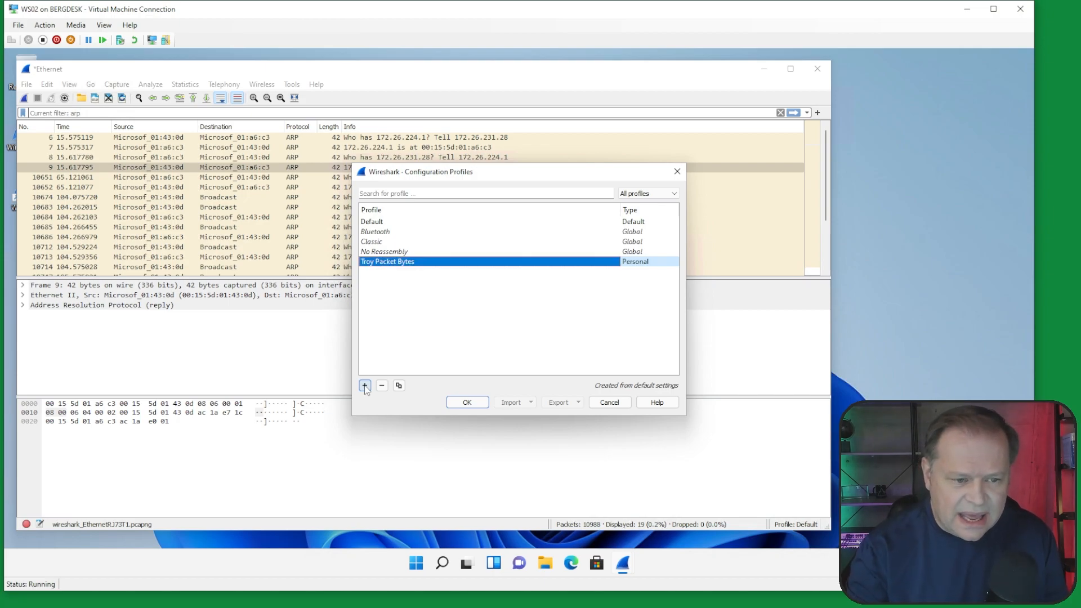
{"action": "left_click", "coordinate": [463, 401]}
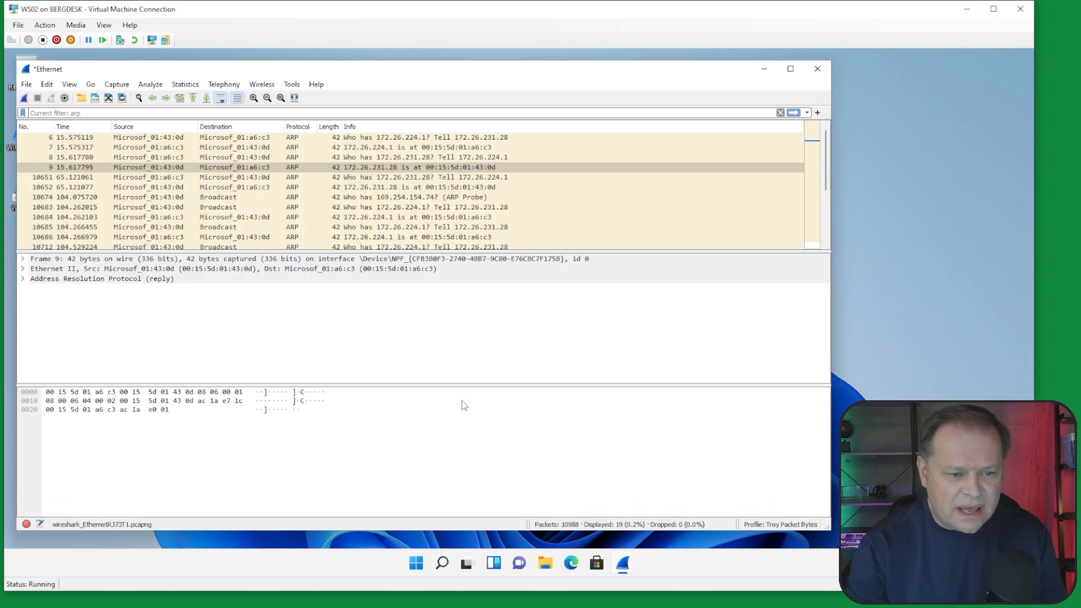
{"action": "left_click", "coordinate": [708, 602]}
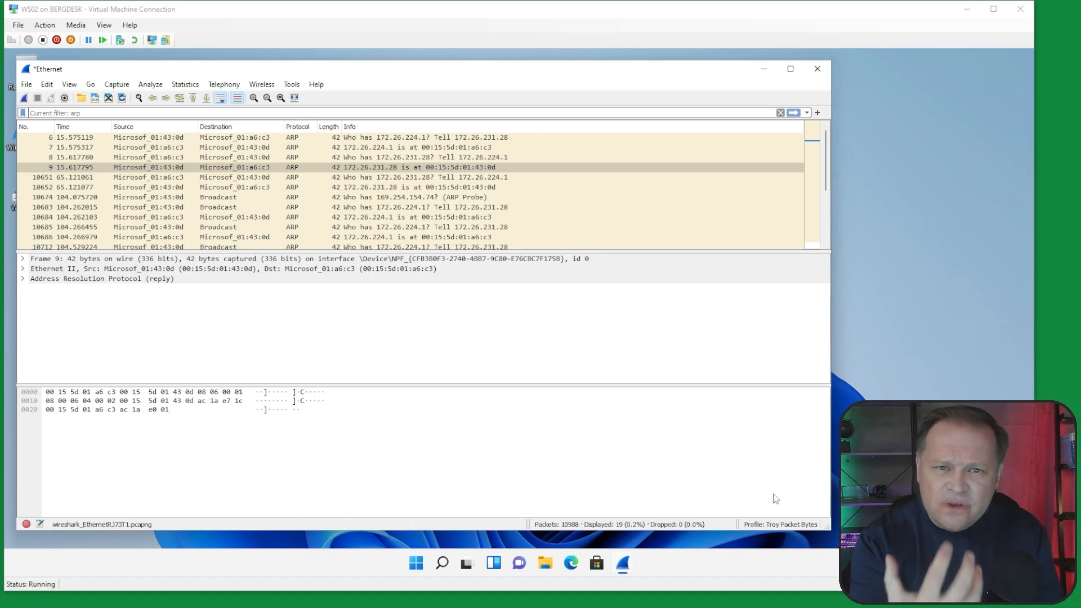
- Change the pane layout preference so the packet list spans the upper area with packet details and packet bytes side by side below
{"action": "left_click", "coordinate": [47, 84]}
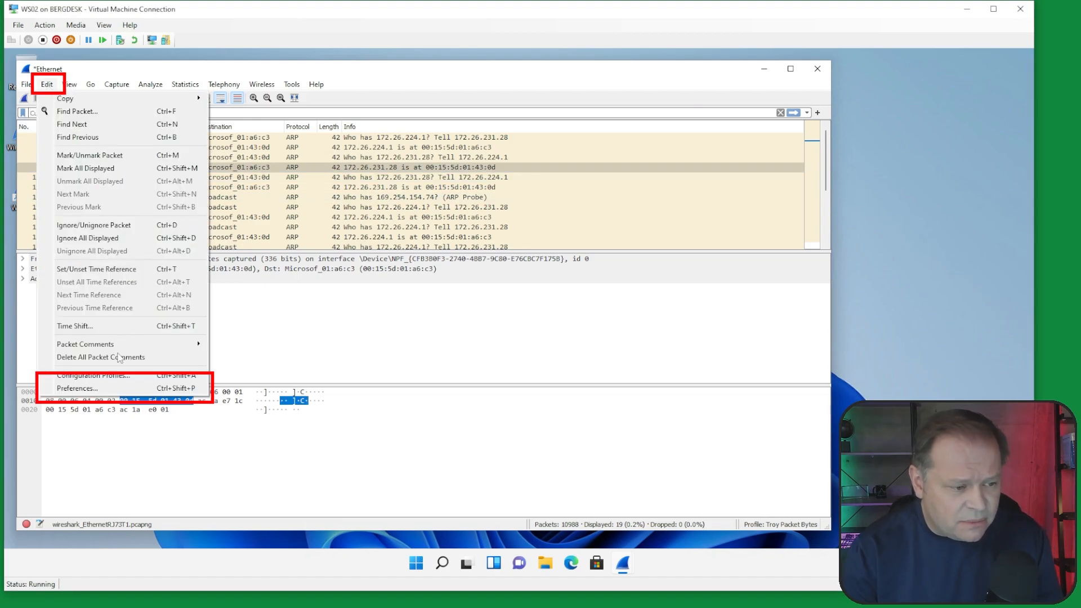
{"action": "left_click", "coordinate": [100, 390]}
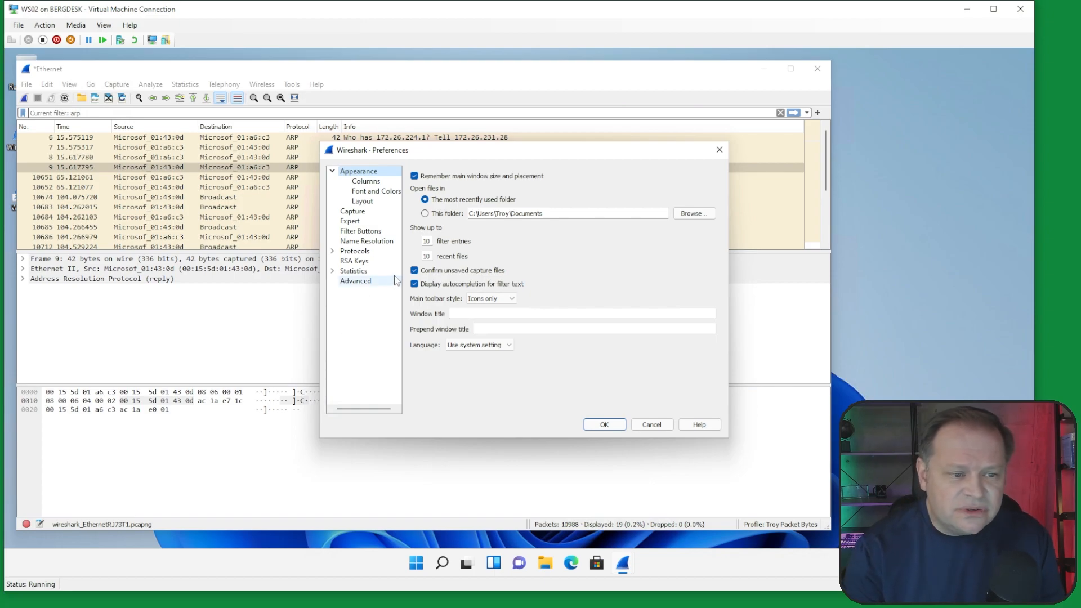
{"action": "left_click", "coordinate": [371, 204]}
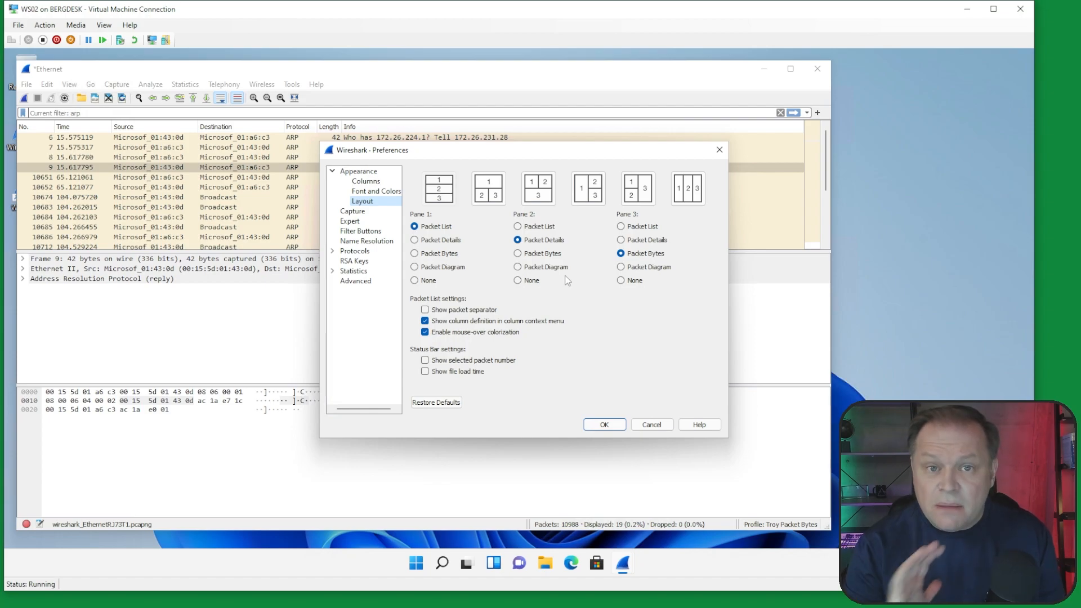
{"action": "left_click", "coordinate": [482, 188]}
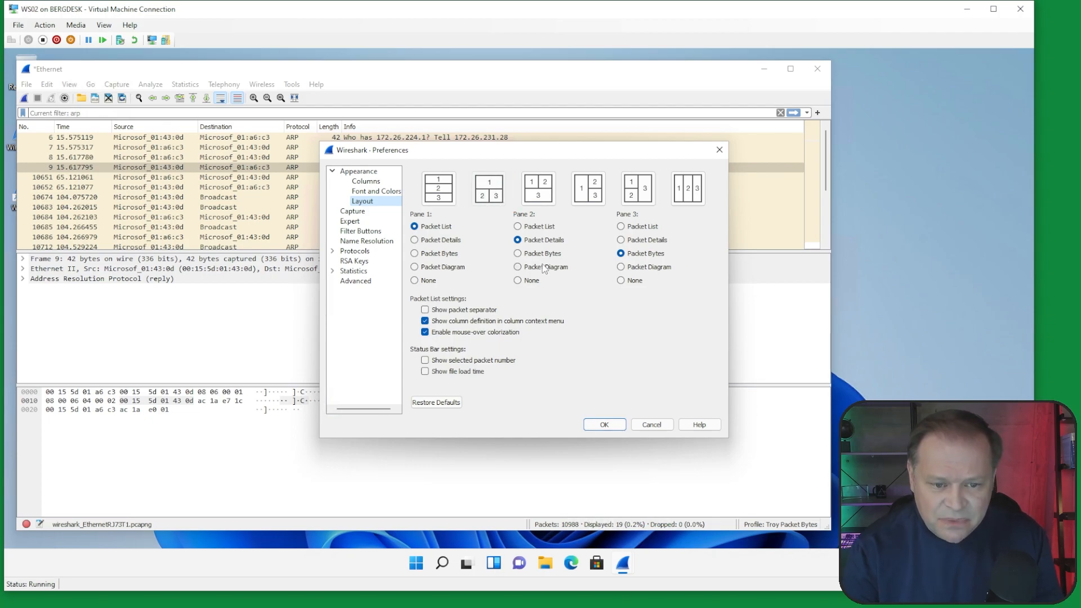
{"action": "left_click", "coordinate": [612, 426]}
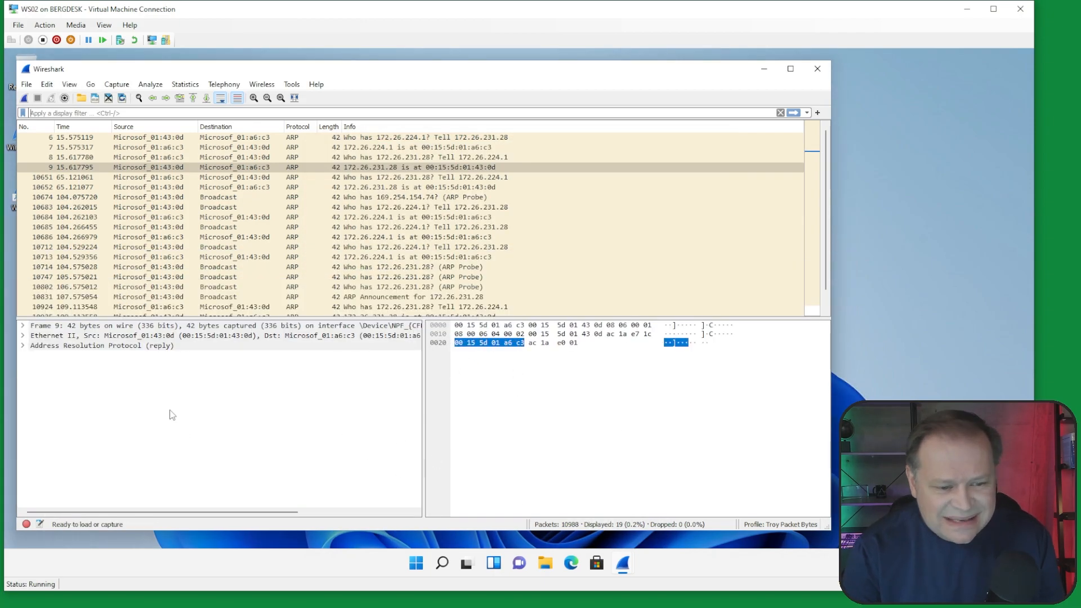
- Expand the Frame and Ethernet II sections of packet 9 to examine its frame data and MAC addresses
{"action": "left_click", "coordinate": [23, 326]}
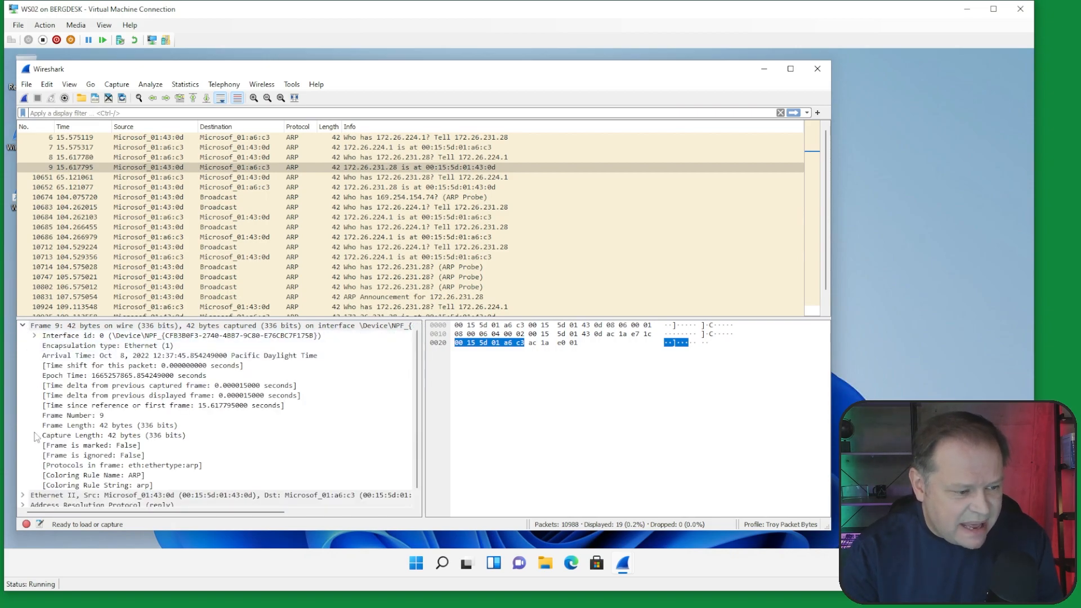
{"action": "left_click", "coordinate": [22, 495]}
{"action": "scroll", "coordinate": [38, 476], "scroll_direction": "down", "scroll_amount": 1}
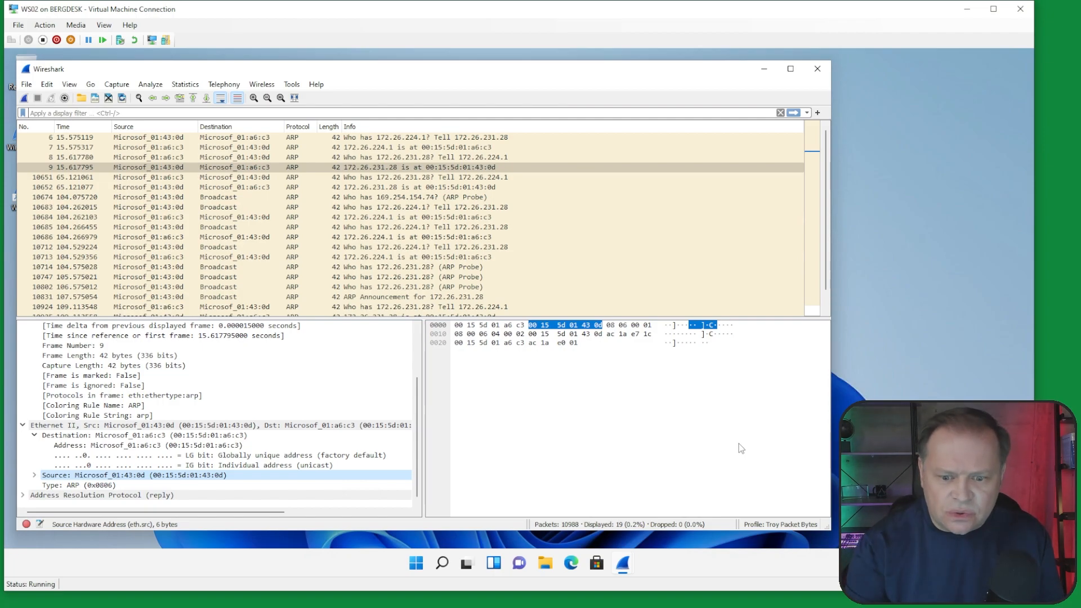
- Create and activate a new configuration profile named with the owner's first name followed by "Packet Diagram"
{"action": "right_click", "coordinate": [776, 529]}
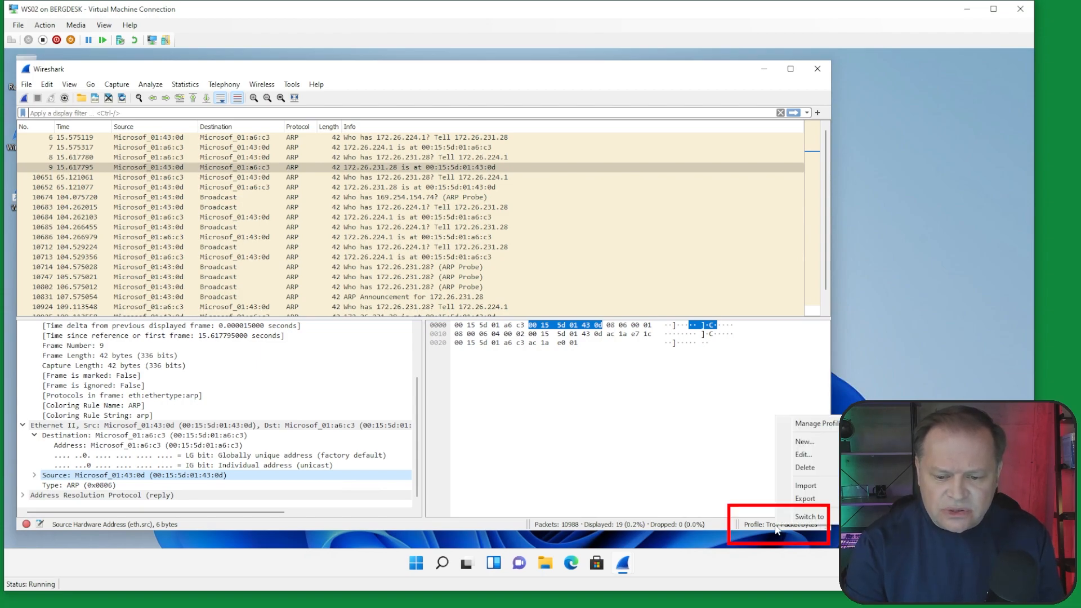
{"action": "left_click", "coordinate": [810, 430]}
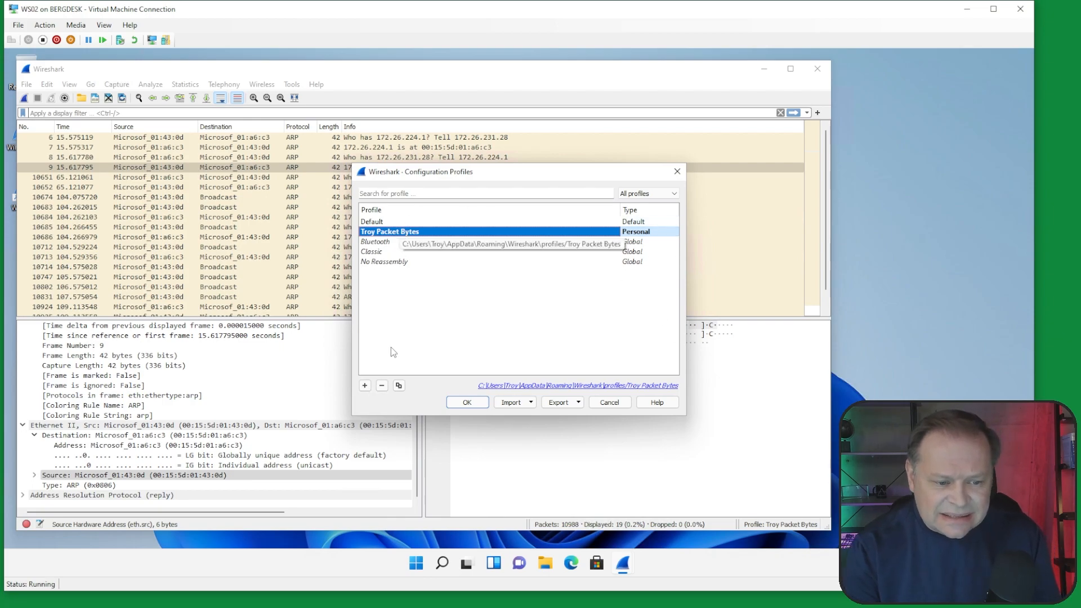
{"action": "left_click", "coordinate": [364, 386]}
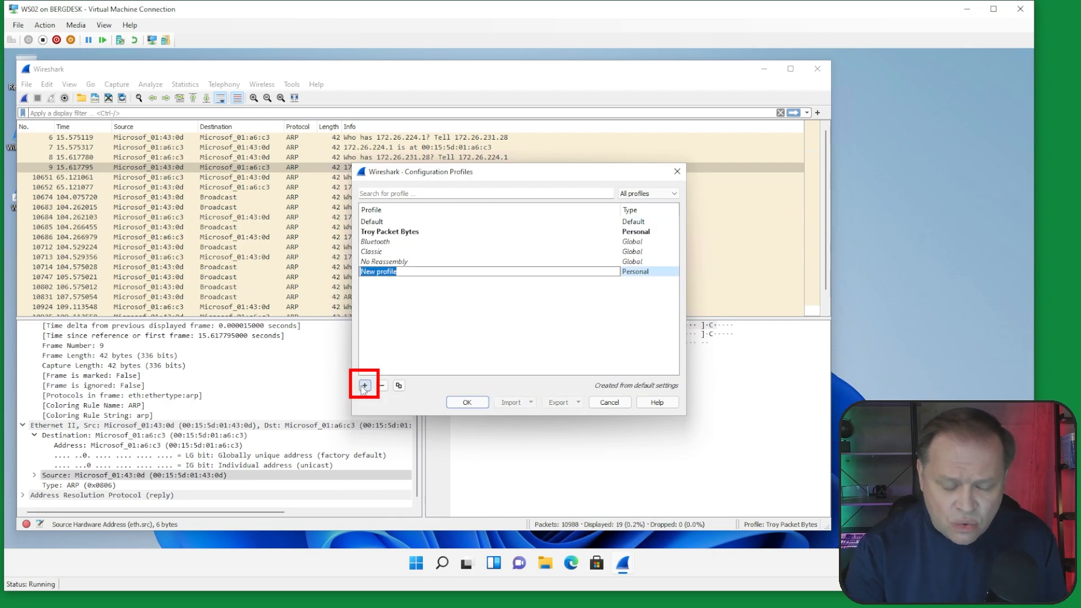
{"action": "type", "text": "Troy"}
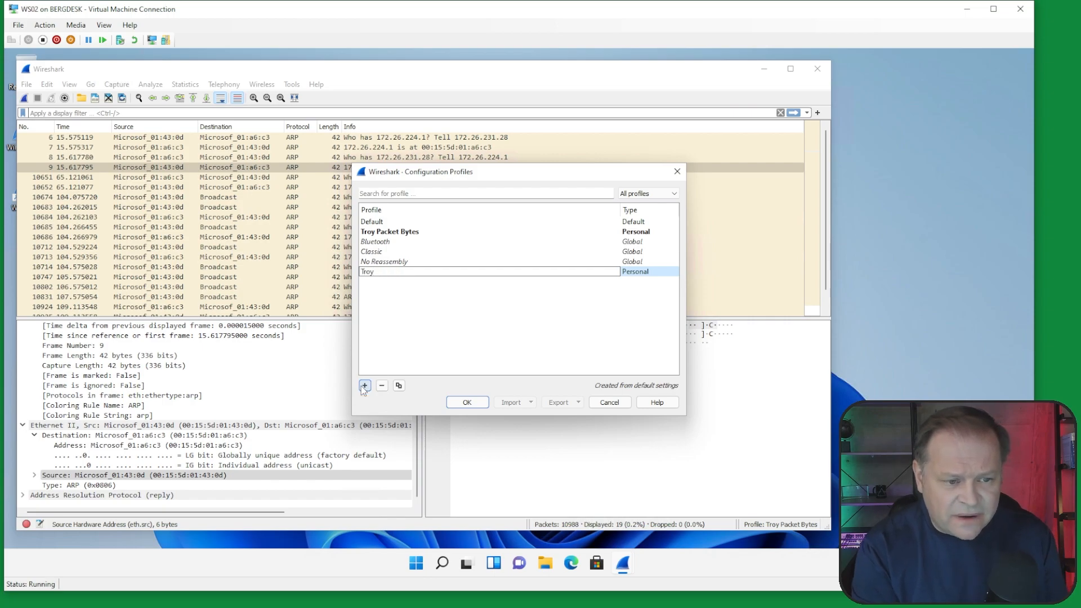
{"action": "type", "text": " Packet D"}
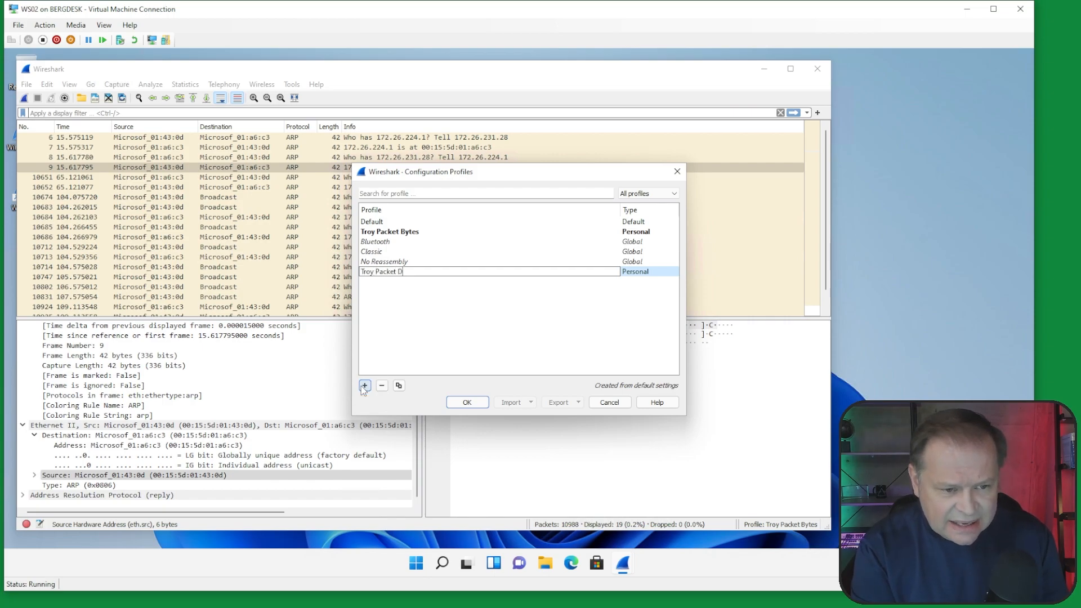
{"action": "type", "text": "iagram"}
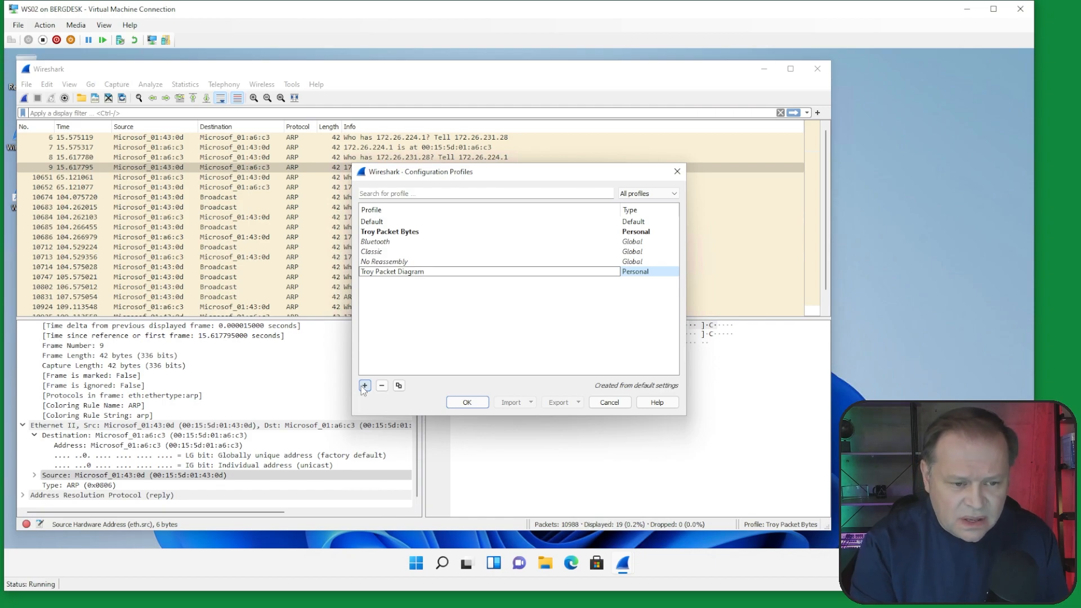
{"action": "key", "text": "Return"}
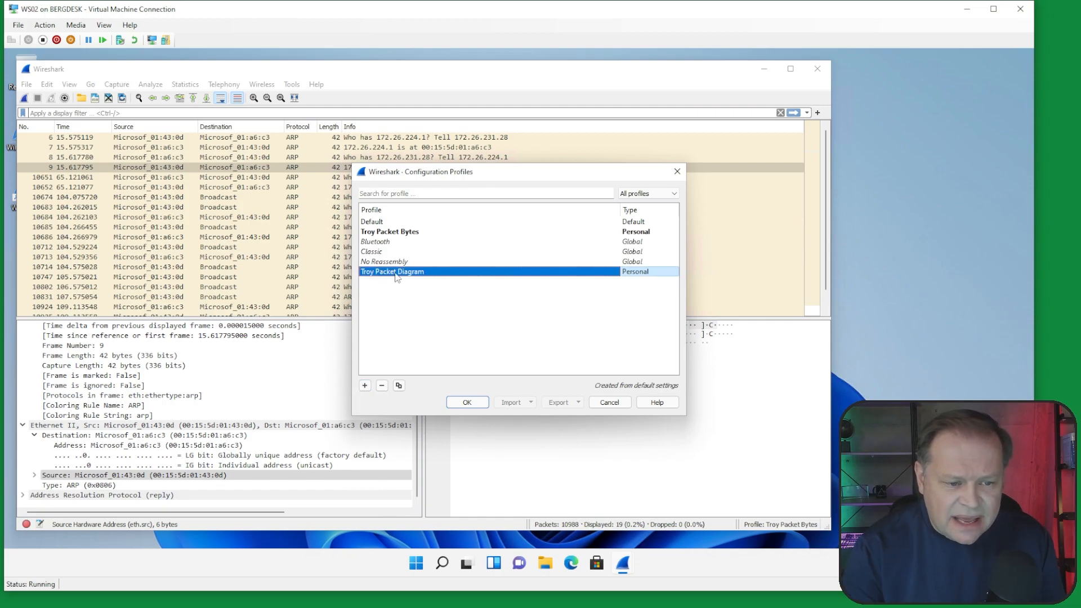
{"action": "left_click", "coordinate": [467, 402]}
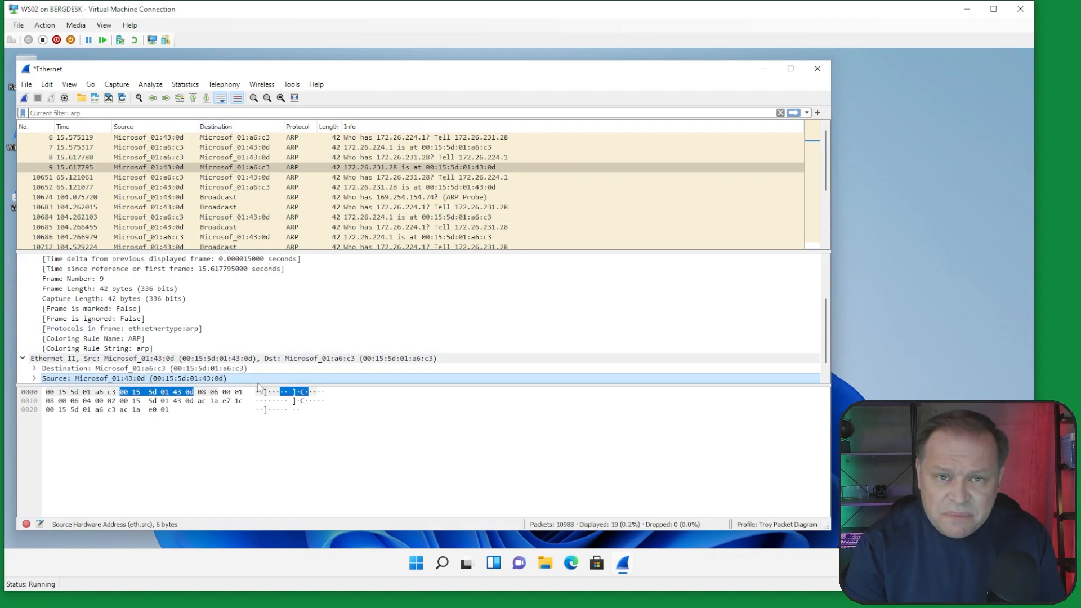
- Set the pane layout to the packet list above, with packet details and the Packet Diagram as pane 3 side by side below
{"action": "left_click", "coordinate": [53, 84]}
{"action": "left_click", "coordinate": [151, 372]}
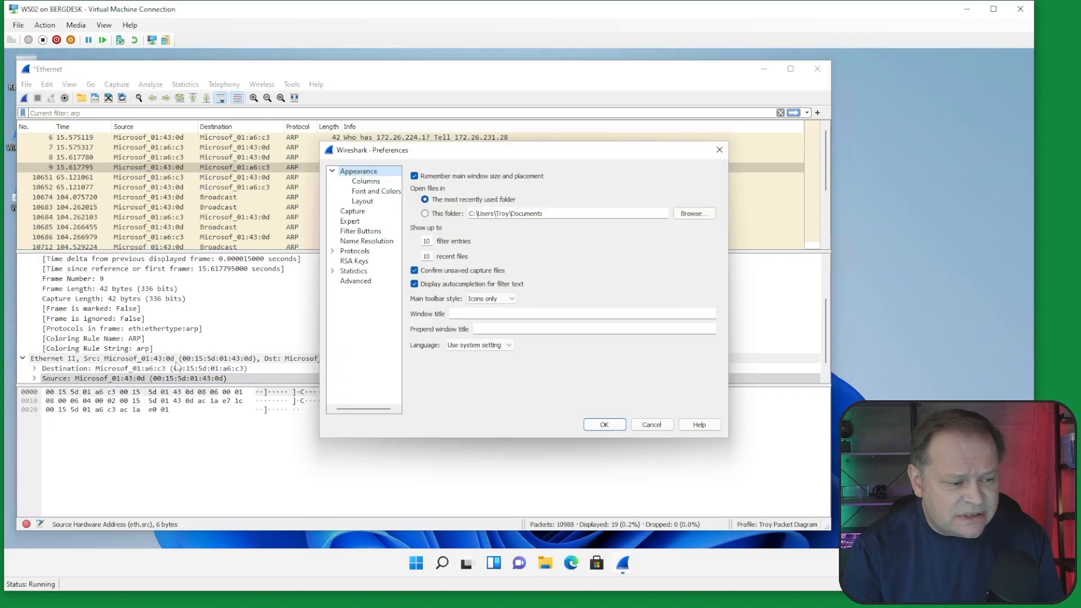
{"action": "left_click", "coordinate": [367, 203]}
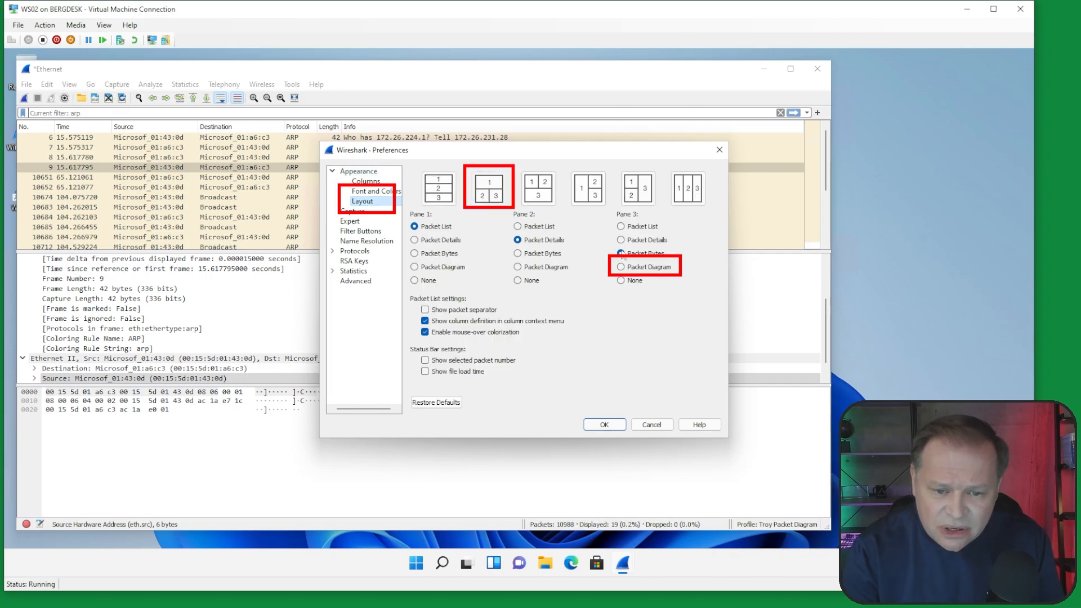
{"action": "left_click", "coordinate": [650, 268]}
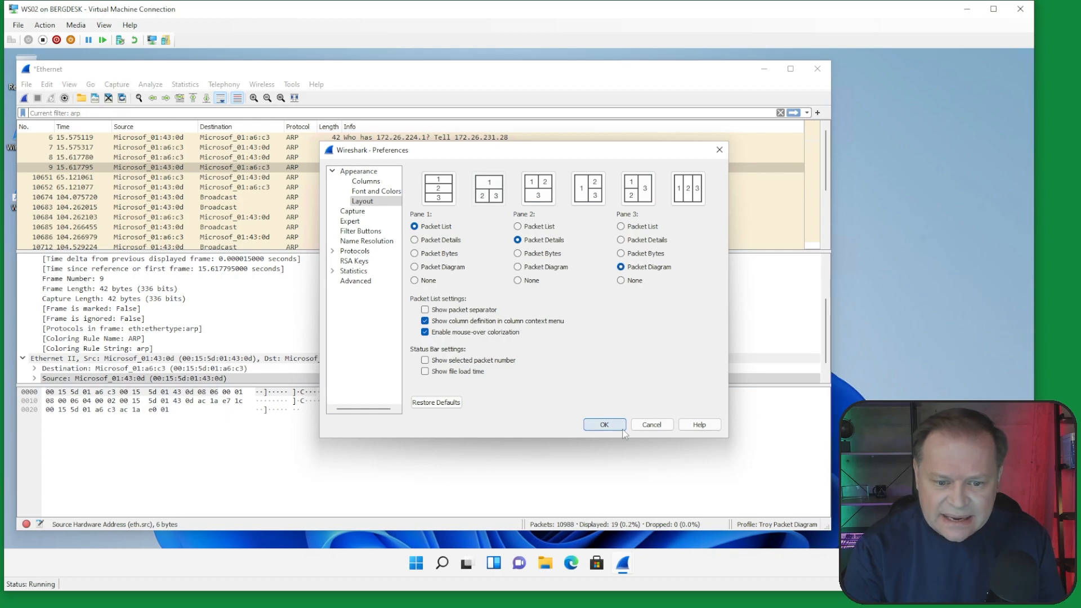
{"action": "left_click", "coordinate": [604, 425]}
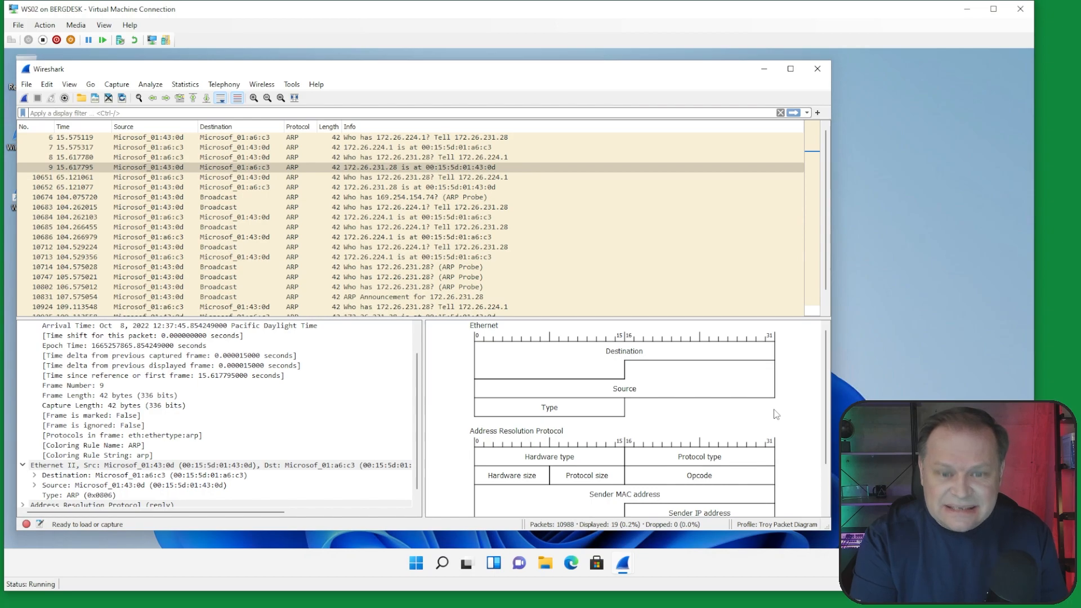
- Show field values in the packet diagram and review the Ethernet and Address Resolution Protocol fields of packet 9
{"action": "scroll", "coordinate": [776, 415], "scroll_direction": "down", "scroll_amount": 2}
{"action": "scroll", "coordinate": [773, 415], "scroll_direction": "up", "scroll_amount": 2}
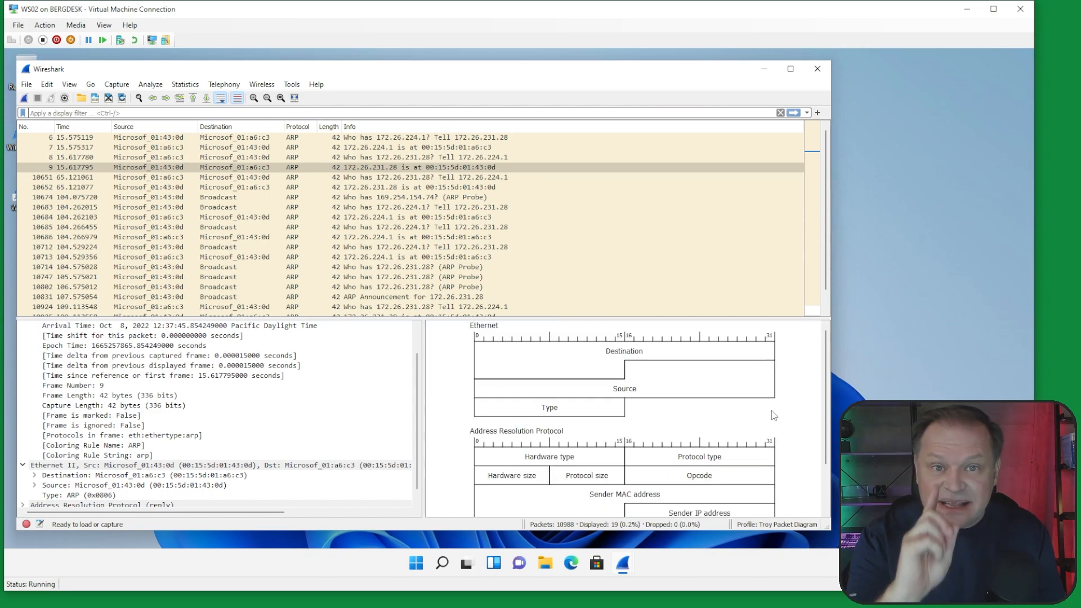
{"action": "right_click", "coordinate": [578, 369]}
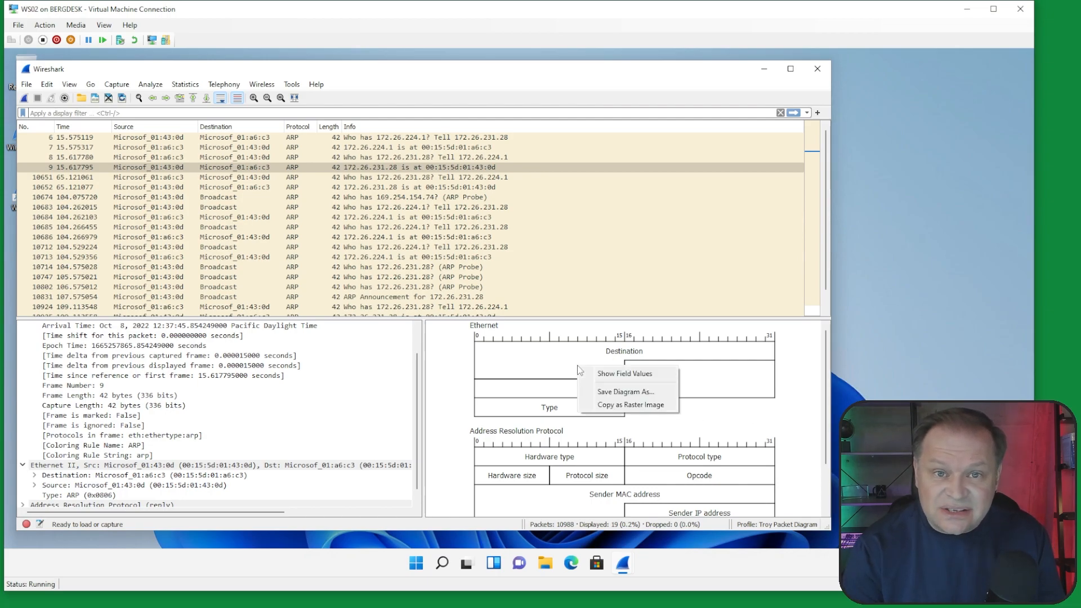
{"action": "left_click", "coordinate": [632, 374]}
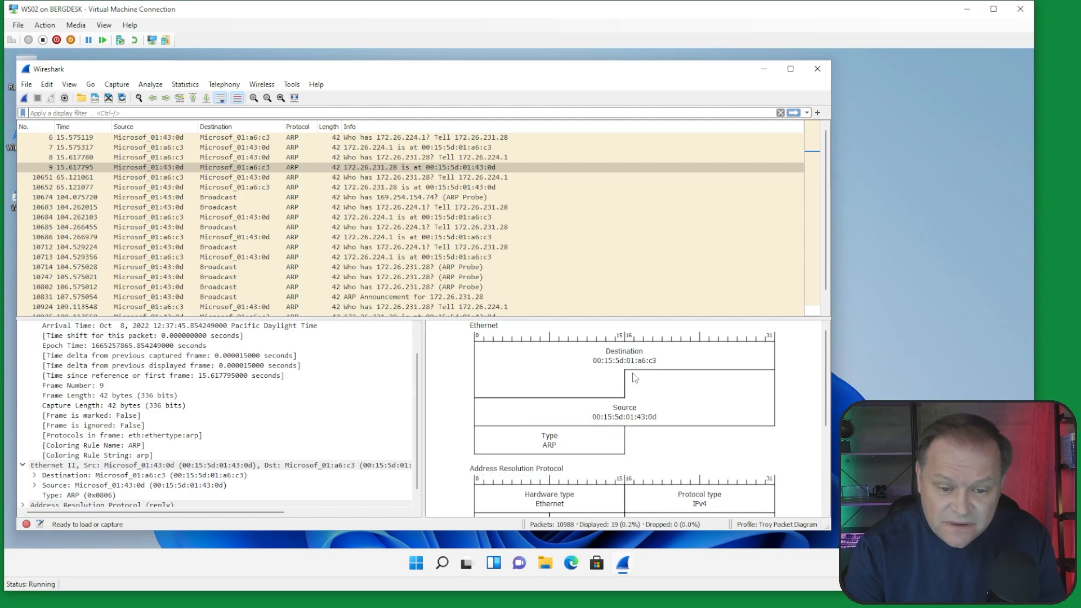
{"action": "scroll", "coordinate": [645, 389], "scroll_direction": "down", "scroll_amount": 5}
{"action": "scroll", "coordinate": [646, 405], "scroll_direction": "up", "scroll_amount": 5}
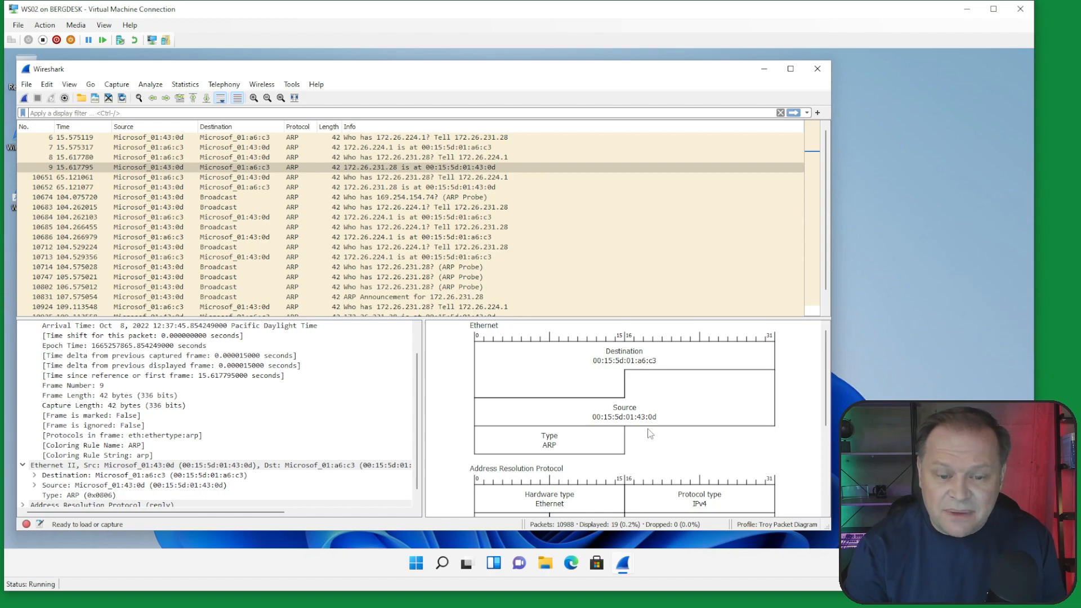
{"action": "scroll", "coordinate": [650, 433], "scroll_direction": "down", "scroll_amount": 1}
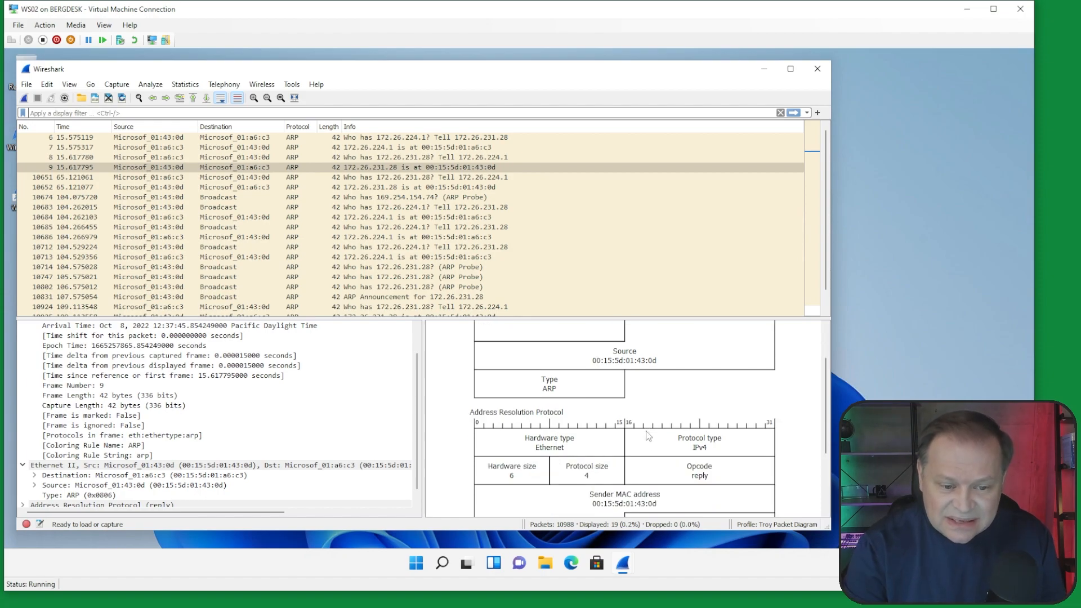
{"action": "scroll", "coordinate": [655, 433], "scroll_direction": "down", "scroll_amount": 1}
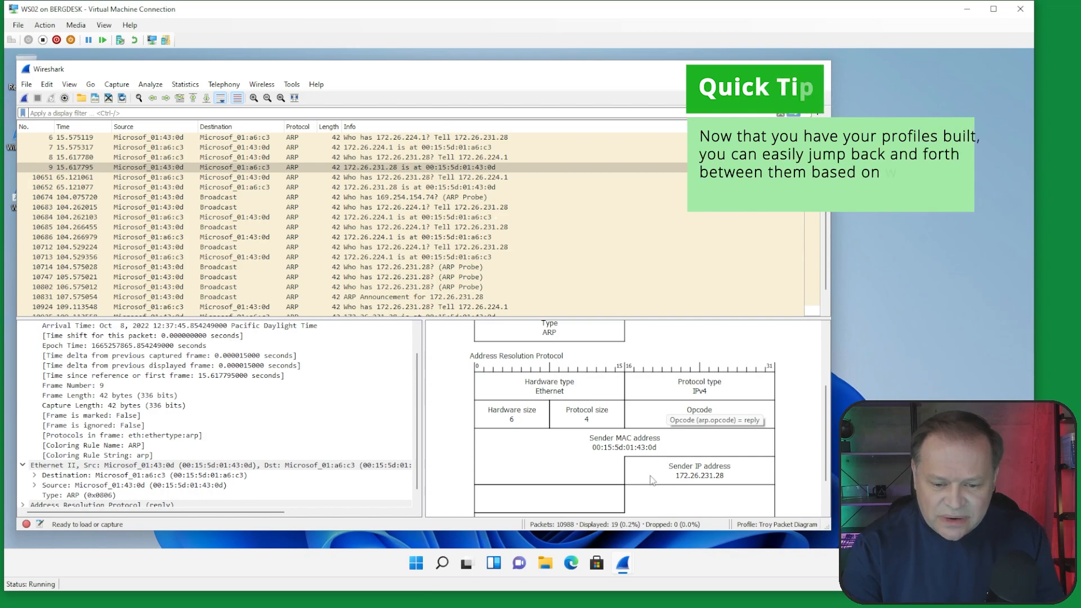
{"action": "scroll", "coordinate": [655, 478], "scroll_direction": "up", "scroll_amount": 2}
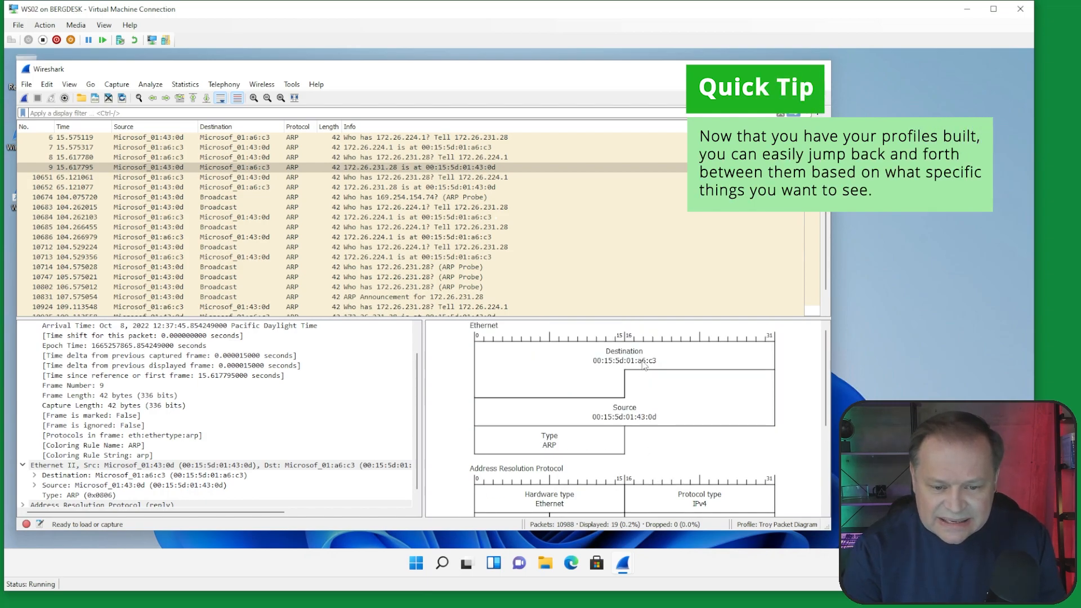
{"action": "scroll", "coordinate": [635, 422], "scroll_direction": "down", "scroll_amount": 3}
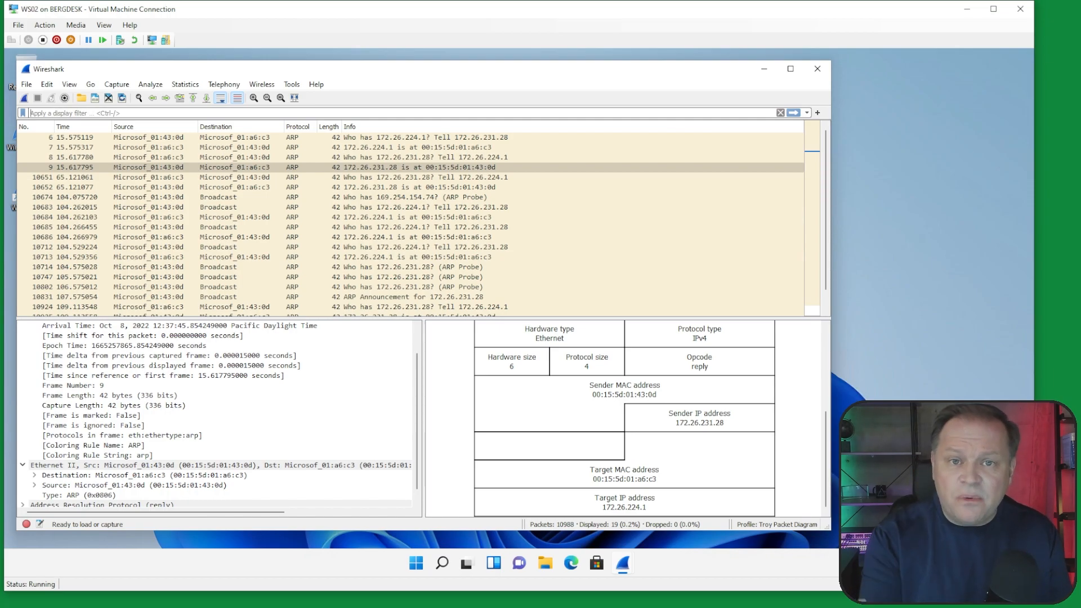
- Filter the capture by icmp and examine the packet diagram of echo request packet 10642 to 8.8.8.8
{"action": "type", "text": "i"}
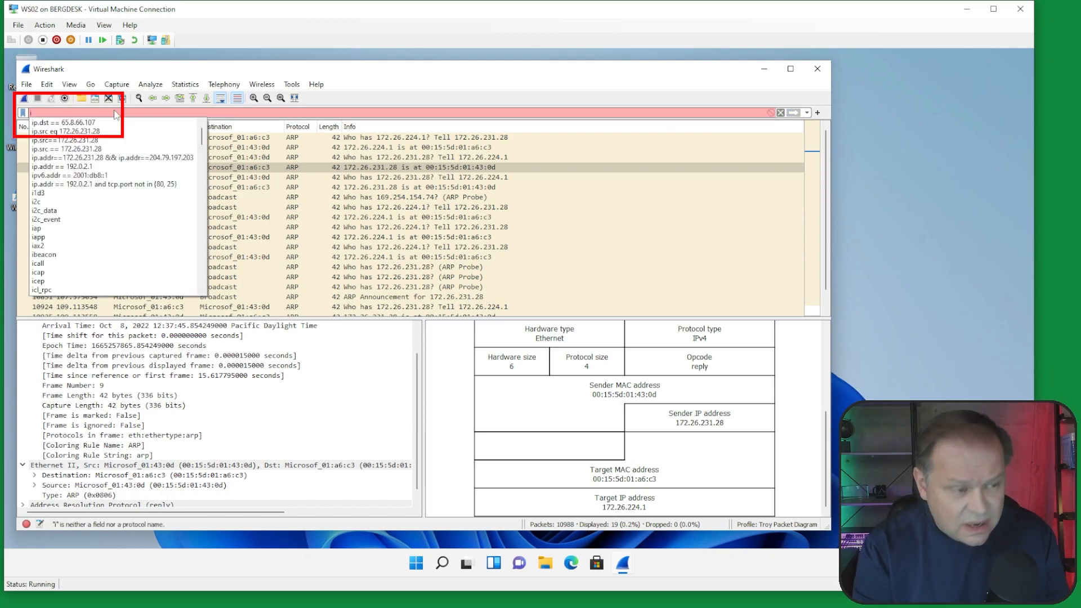
{"action": "type", "text": "cmp"}
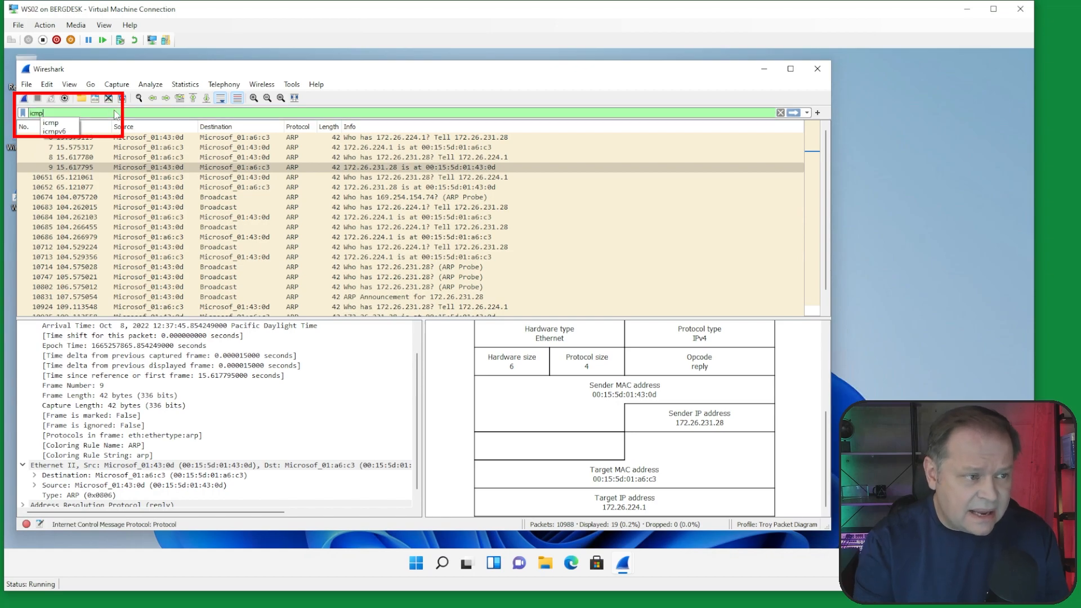
{"action": "key", "text": "Return"}
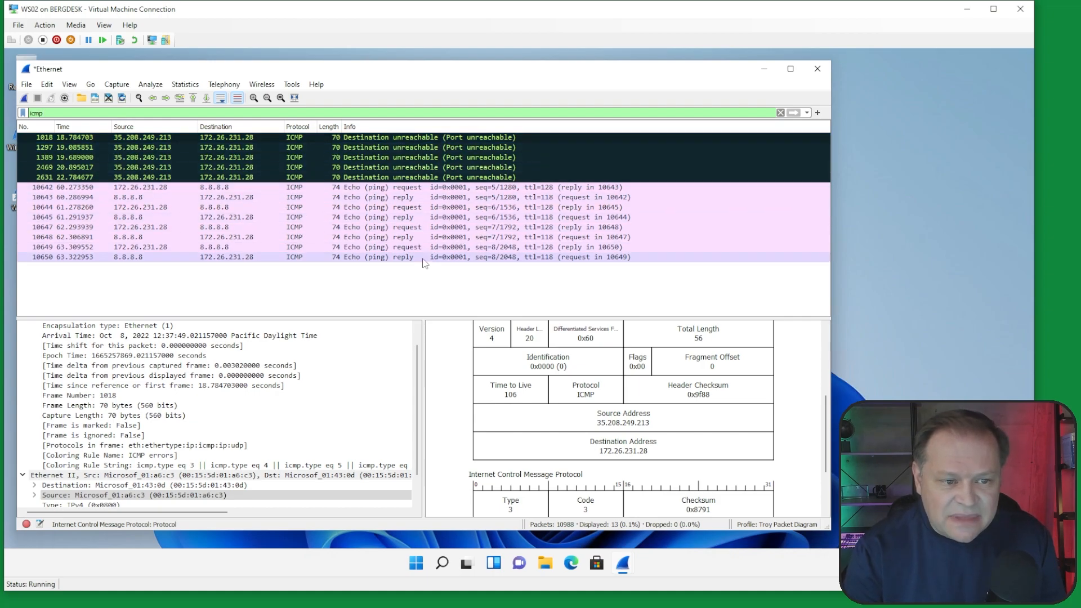
{"action": "left_click", "coordinate": [237, 188]}
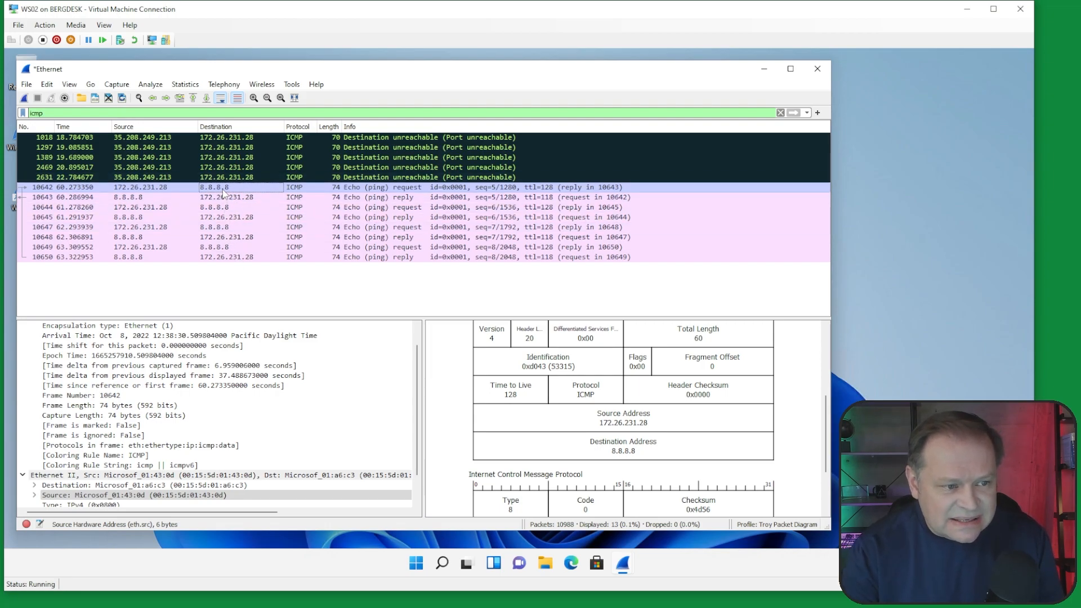
{"action": "scroll", "coordinate": [641, 439], "scroll_direction": "down", "scroll_amount": 2}
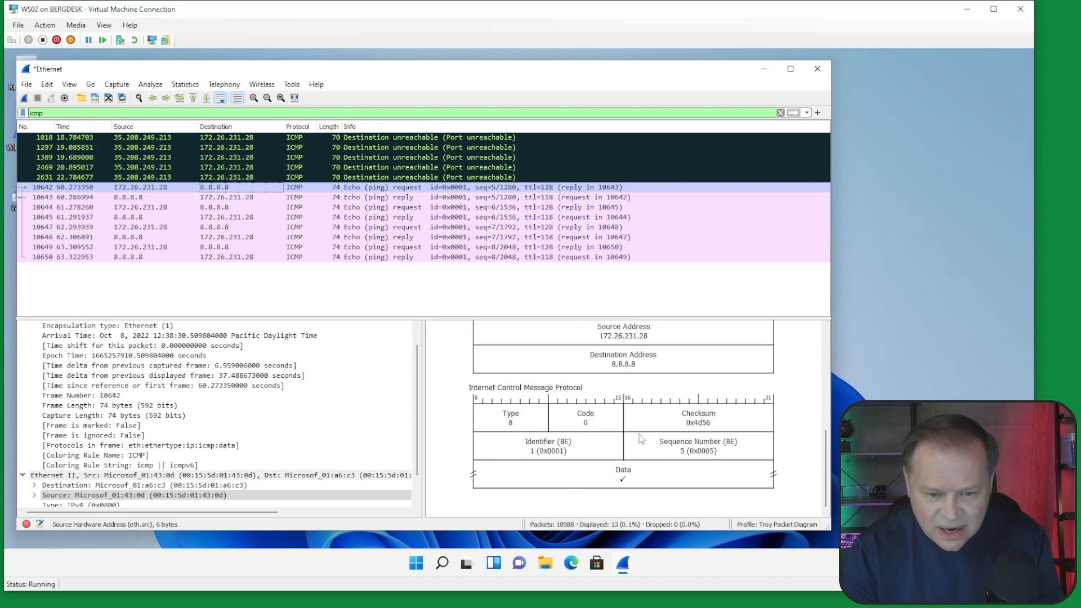
{"action": "scroll", "coordinate": [641, 439], "scroll_direction": "up", "scroll_amount": 4}
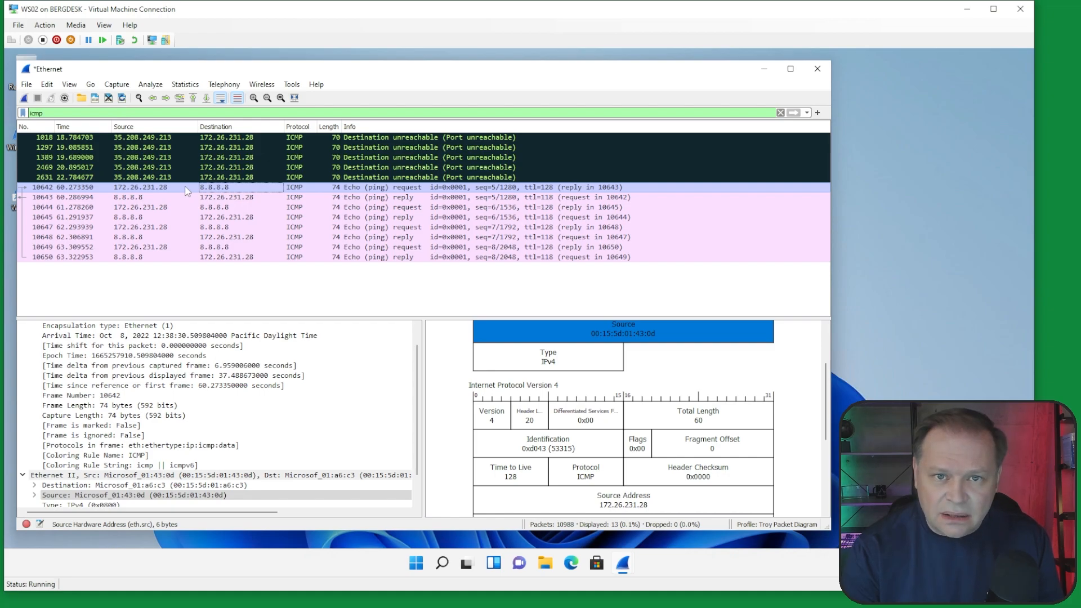
- Replace the display filter with dns and examine the packet diagram of packet 10285, the query for ping-edge.smartscreen.microsoft.com
{"action": "left_click_drag", "start_coordinate": [45, 113], "coordinate": [30, 113]}
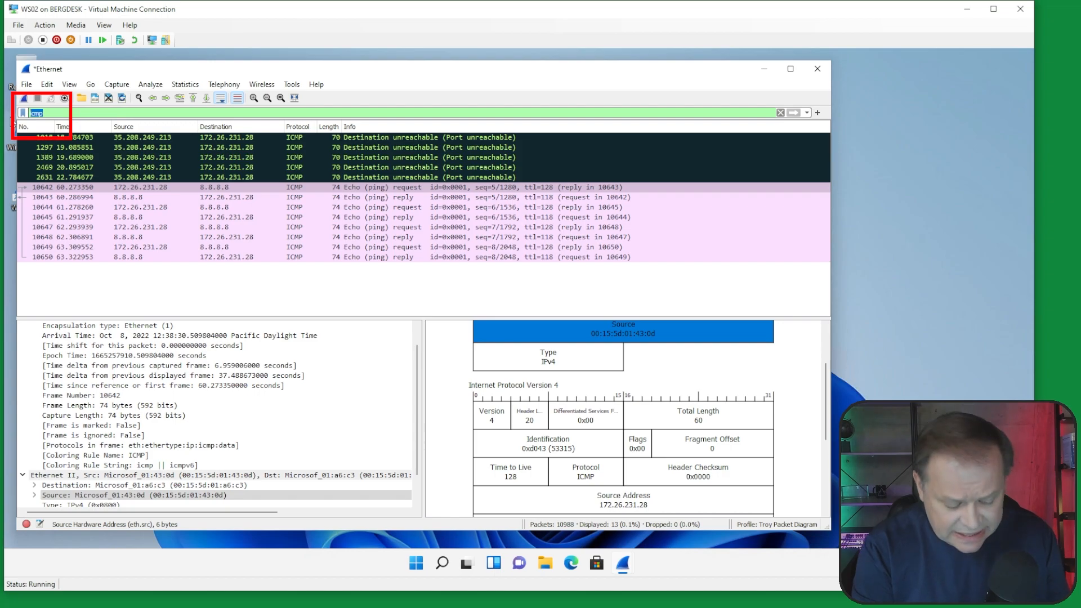
{"action": "type", "text": "dns"}
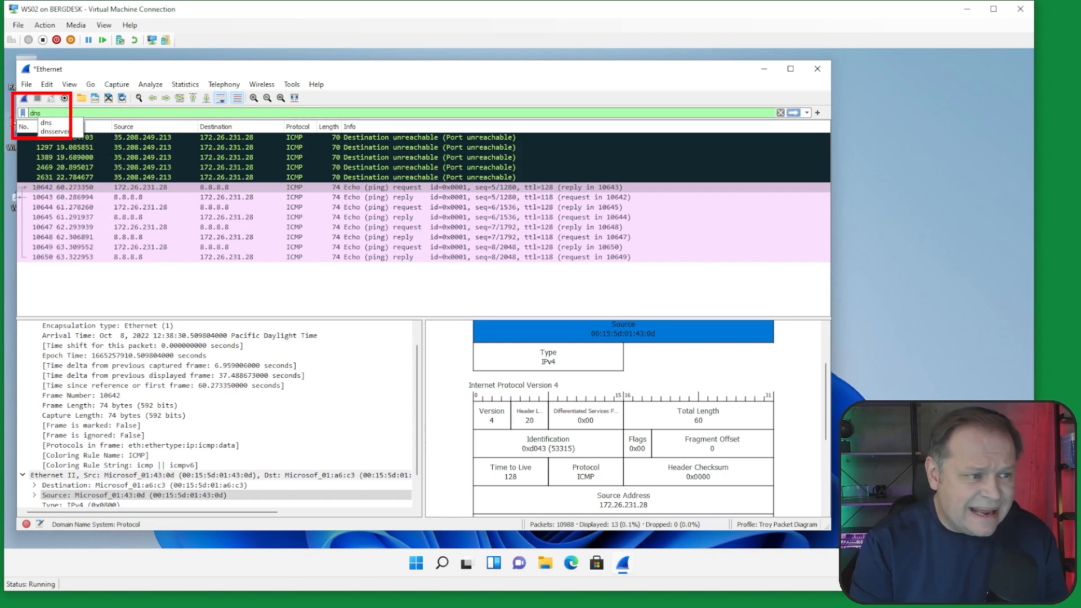
{"action": "key", "text": "Return"}
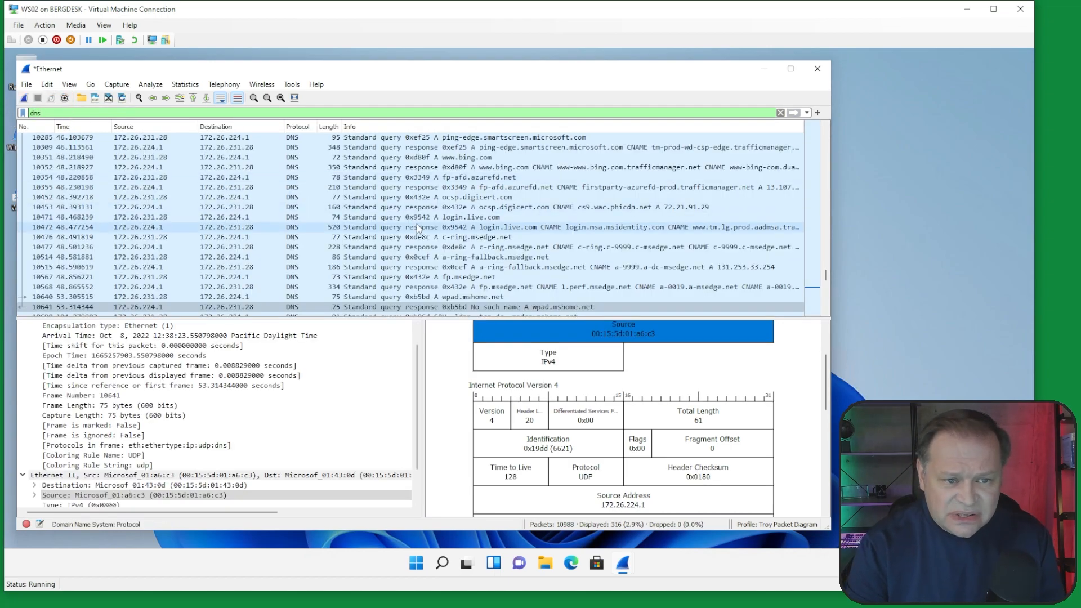
{"action": "left_click", "coordinate": [355, 140]}
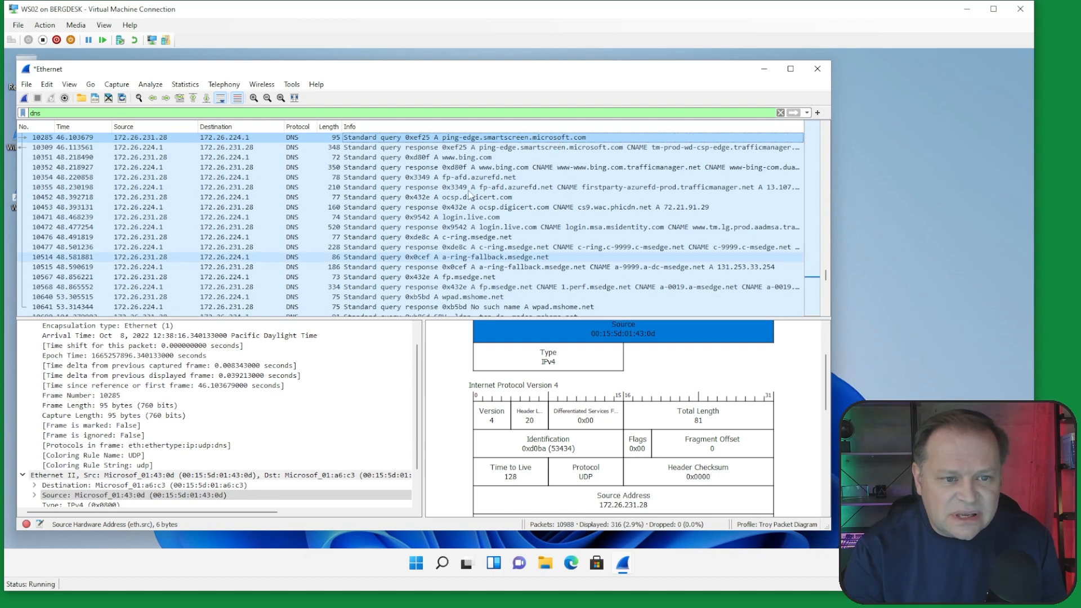
{"action": "scroll", "coordinate": [227, 445], "scroll_direction": "up", "scroll_amount": 1}
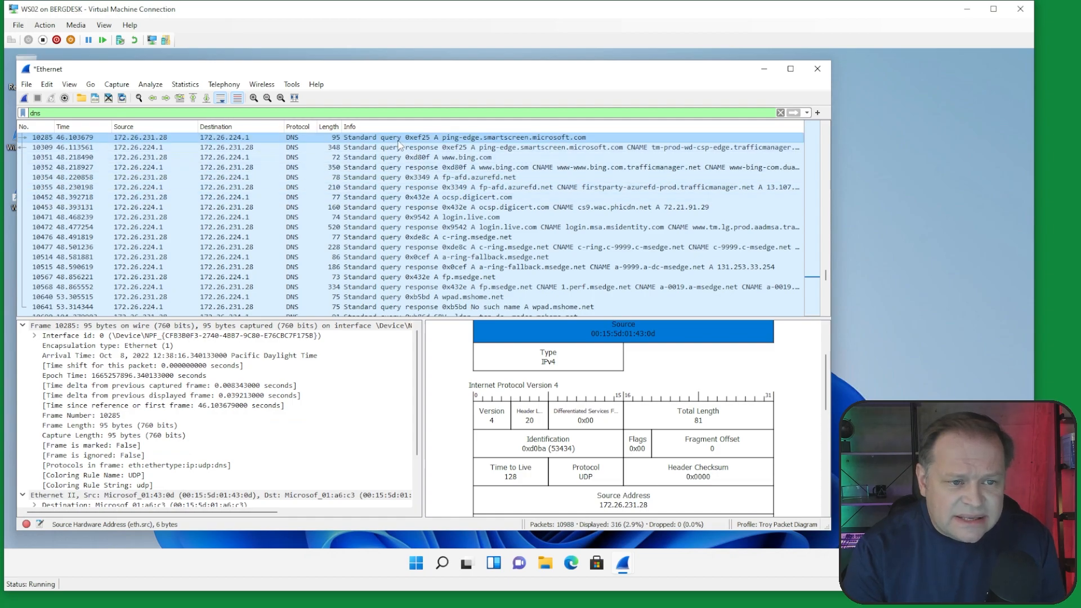
{"action": "scroll", "coordinate": [616, 397], "scroll_direction": "down", "scroll_amount": 3}
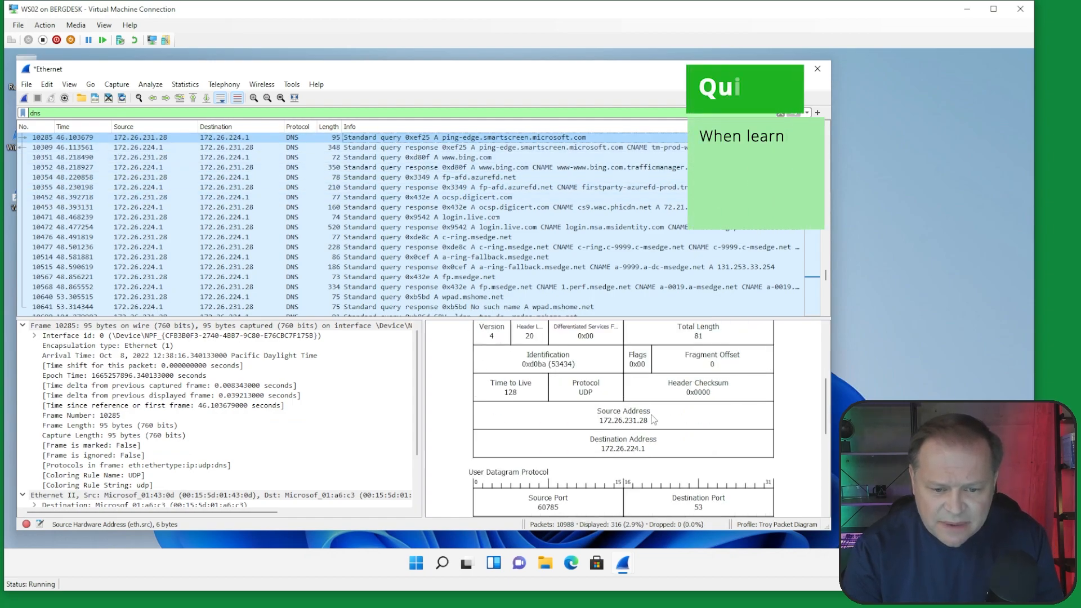
{"action": "scroll", "coordinate": [656, 438], "scroll_direction": "up", "scroll_amount": 3}
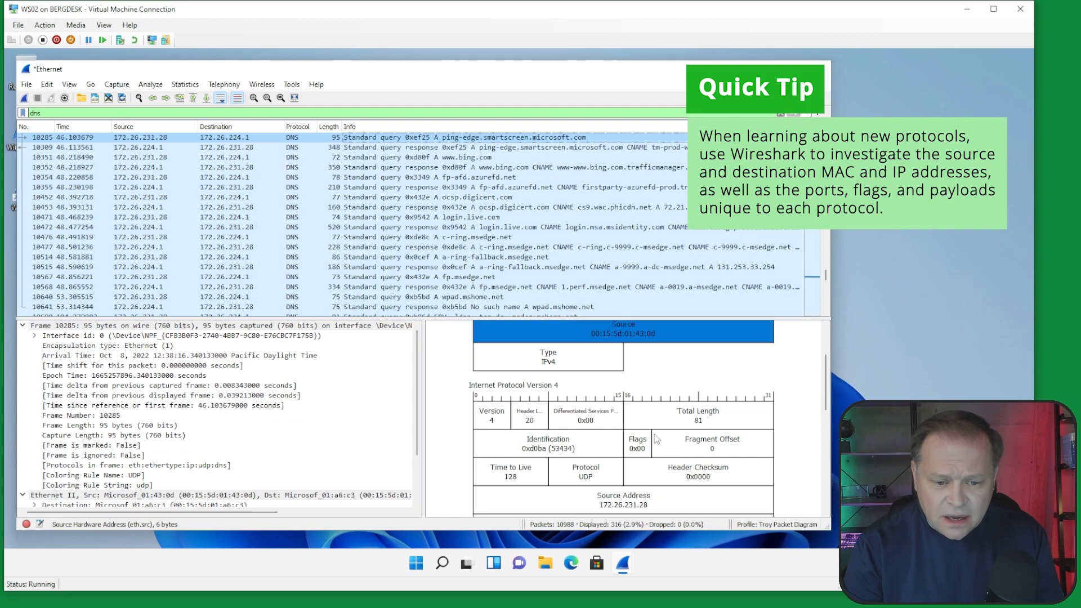
- Expand the Domain Name System section in the details of packet 10285 and review its query fields and response link
{"action": "scroll", "coordinate": [217, 421], "scroll_direction": "down", "scroll_amount": 2}
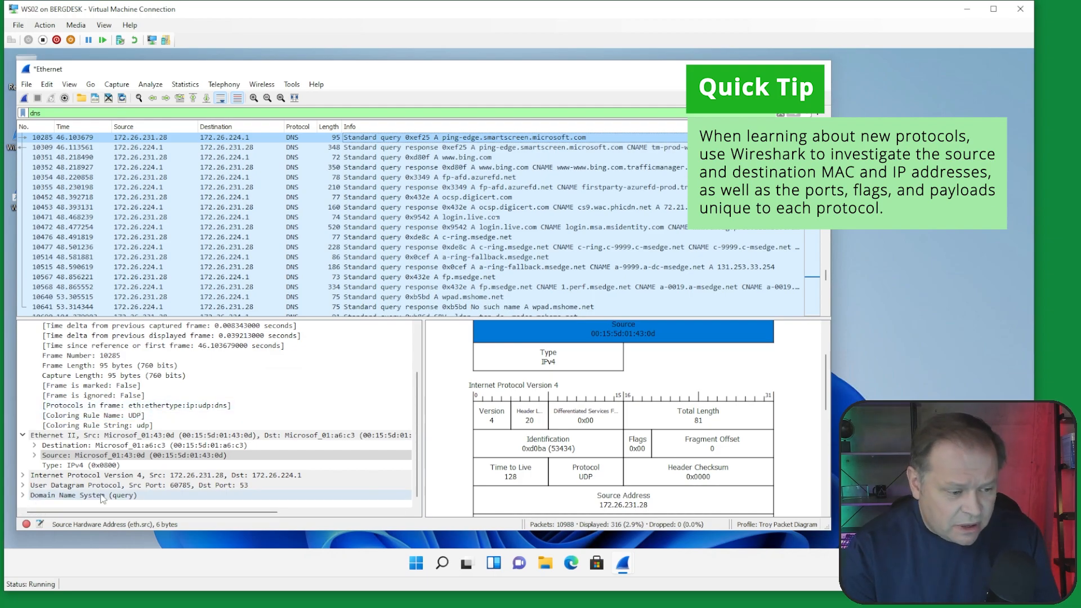
{"action": "left_click", "coordinate": [23, 495]}
{"action": "scroll", "coordinate": [165, 472], "scroll_direction": "down", "scroll_amount": 1}
{"action": "scroll", "coordinate": [163, 471], "scroll_direction": "down", "scroll_amount": 2}
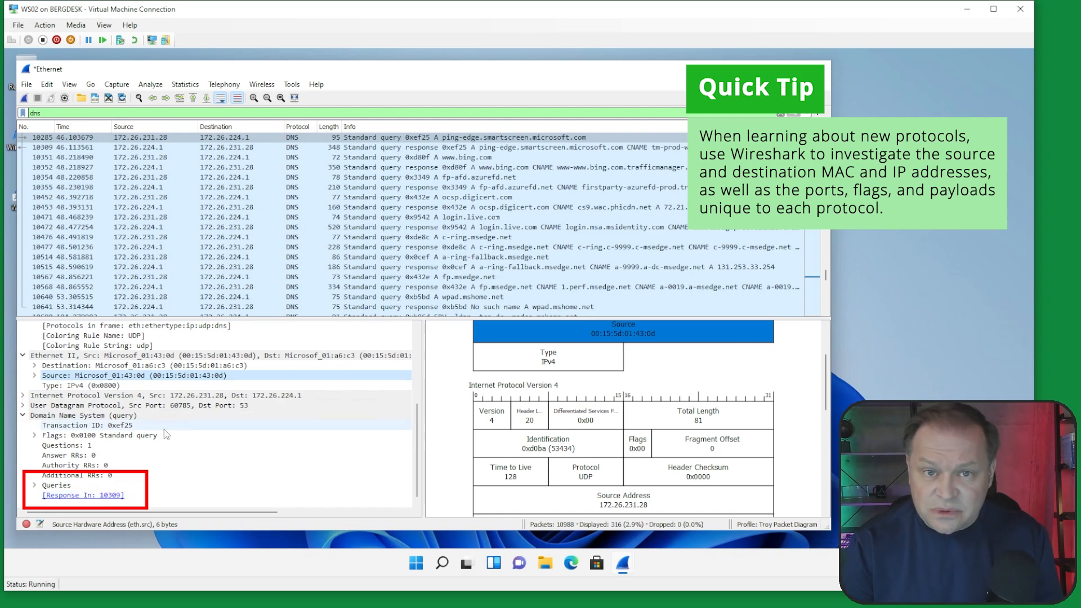
- Select the response link field of DNS query packet 10285, and replace the display filter with dhcp
{"action": "left_click", "coordinate": [100, 498]}
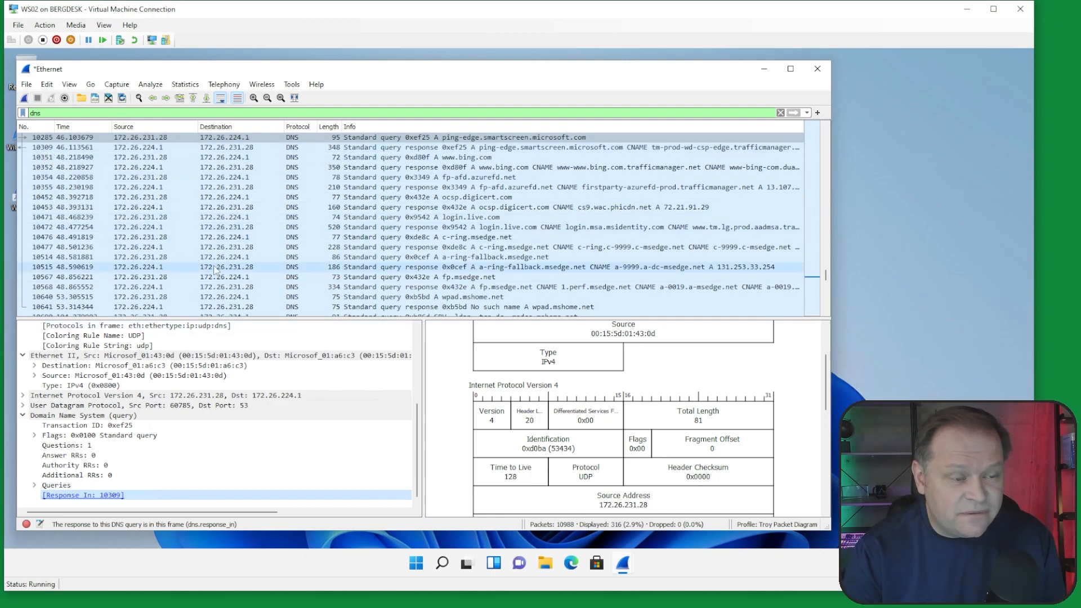
{"action": "key", "text": "ctrl+slash"}
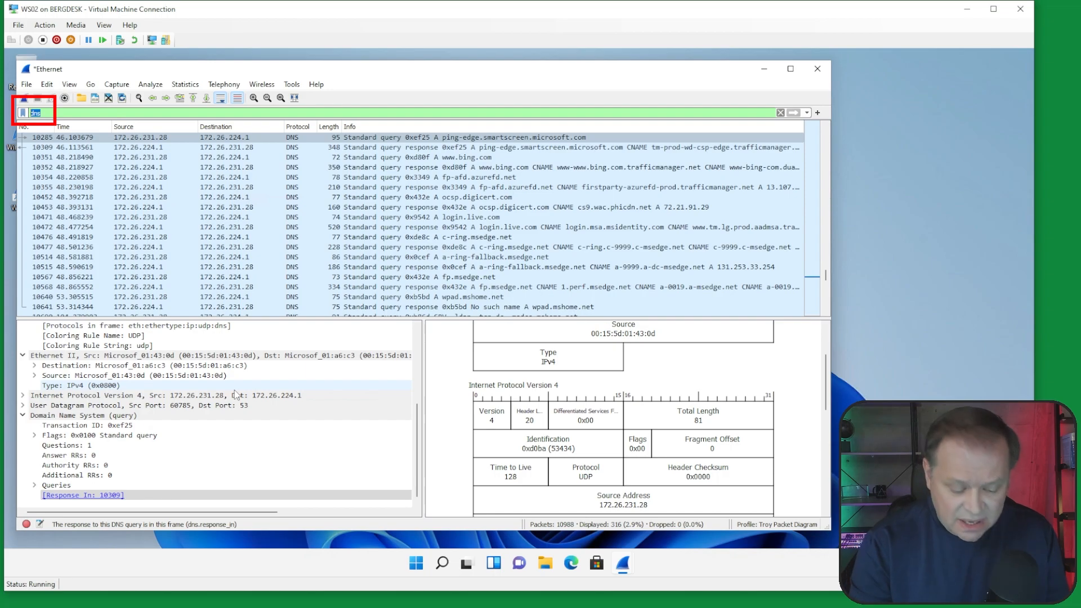
{"action": "type", "text": "dhcp"}
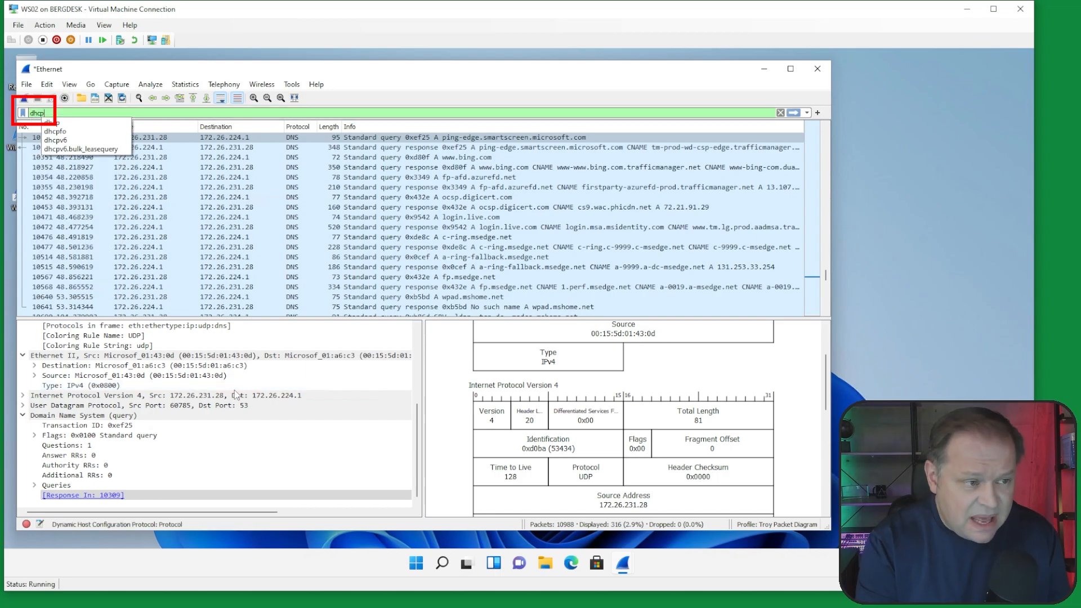
{"action": "key", "text": "Return"}
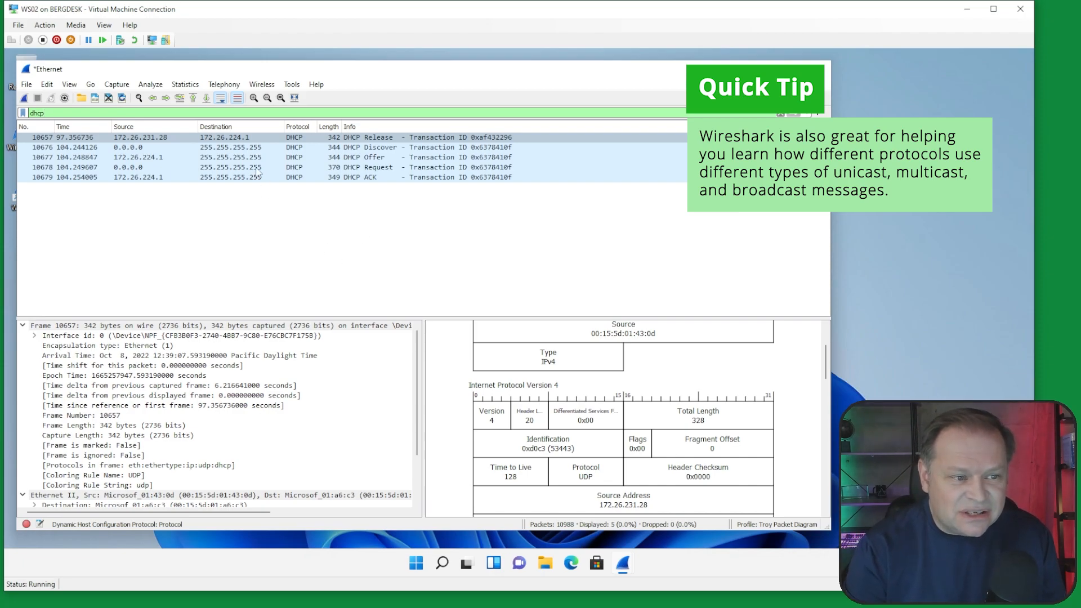
- Compare the destinations of the DHCP Release, Discover, Offer and Request packets and review the Request's Ethernet and IPv4 header fields
{"action": "left_click", "coordinate": [245, 139]}
{"action": "left_click", "coordinate": [245, 140]}
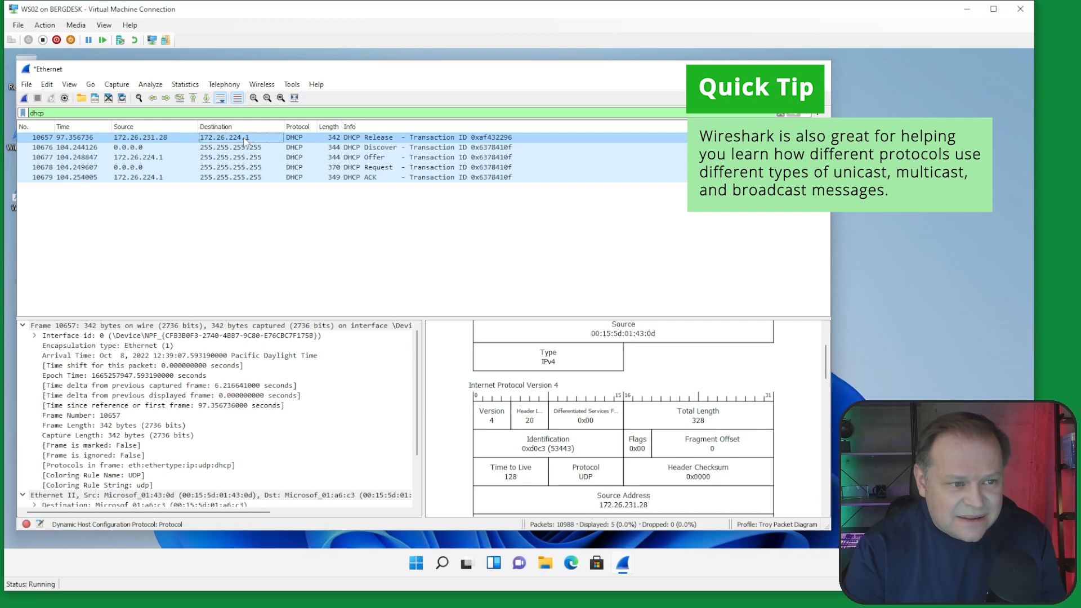
{"action": "left_click", "coordinate": [242, 148]}
{"action": "left_click", "coordinate": [240, 159]}
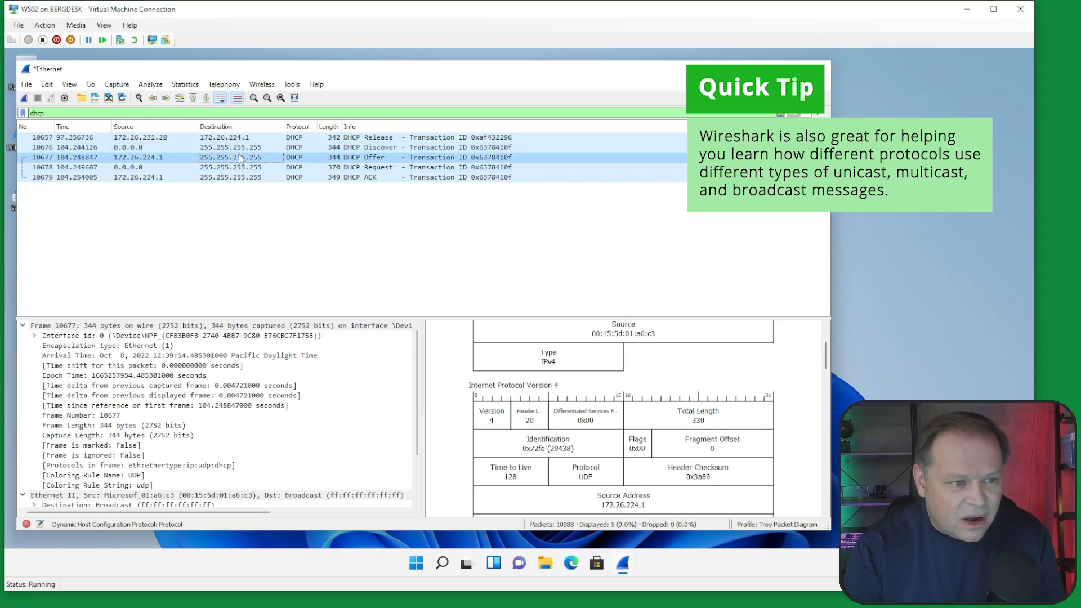
{"action": "left_click", "coordinate": [239, 167]}
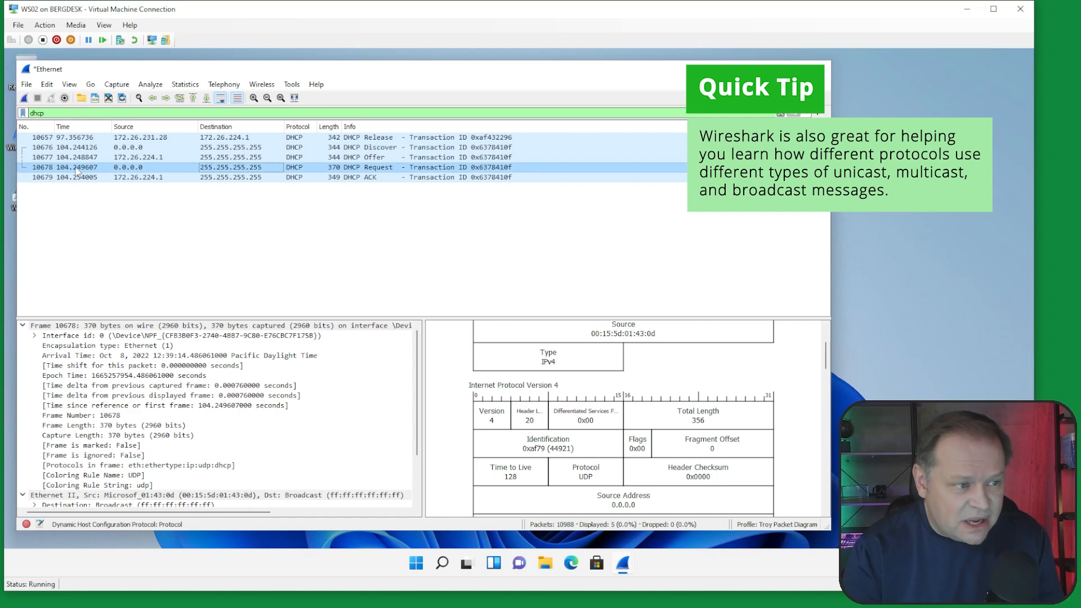
{"action": "scroll", "coordinate": [246, 452], "scroll_direction": "down", "scroll_amount": 2}
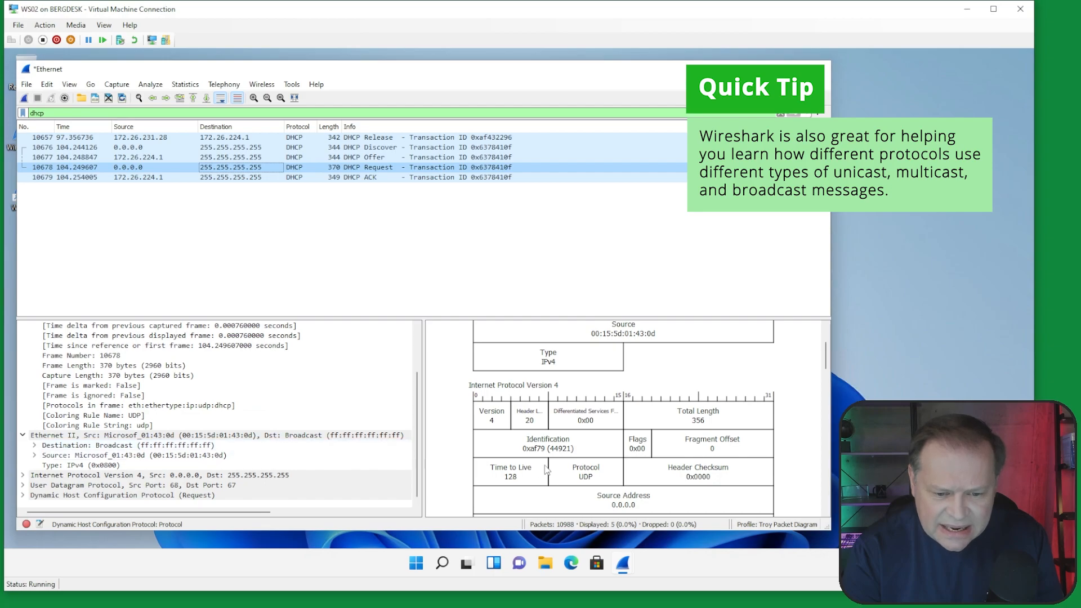
{"action": "scroll", "coordinate": [548, 470], "scroll_direction": "down", "scroll_amount": 1}
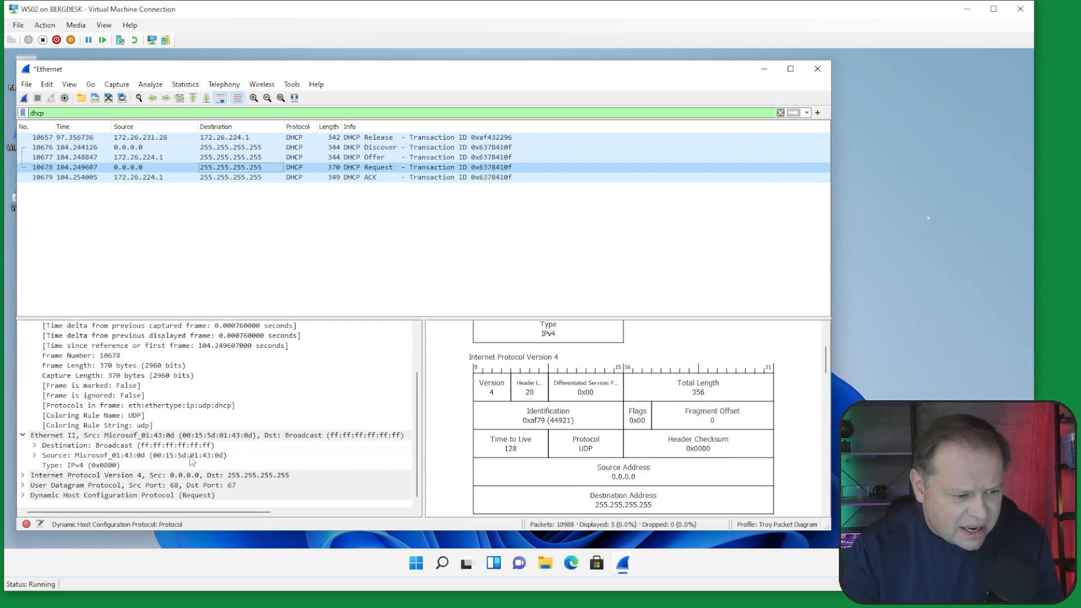
- Expand the Dynamic Host Configuration Protocol section of the DHCP Offer packet 10677 and review its address and option fields
{"action": "left_click", "coordinate": [354, 159]}
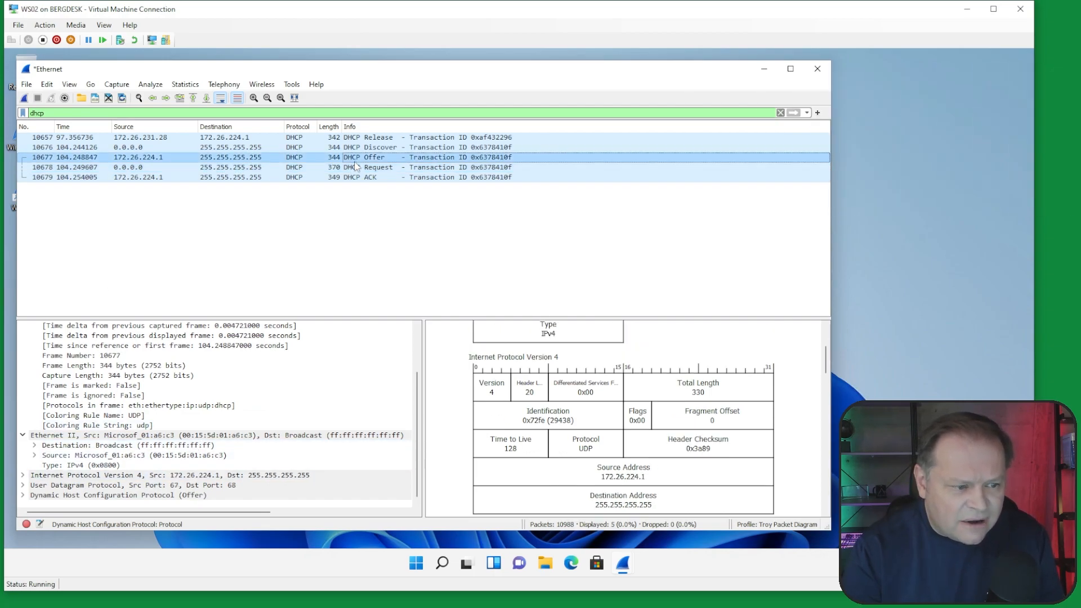
{"action": "left_click", "coordinate": [23, 494]}
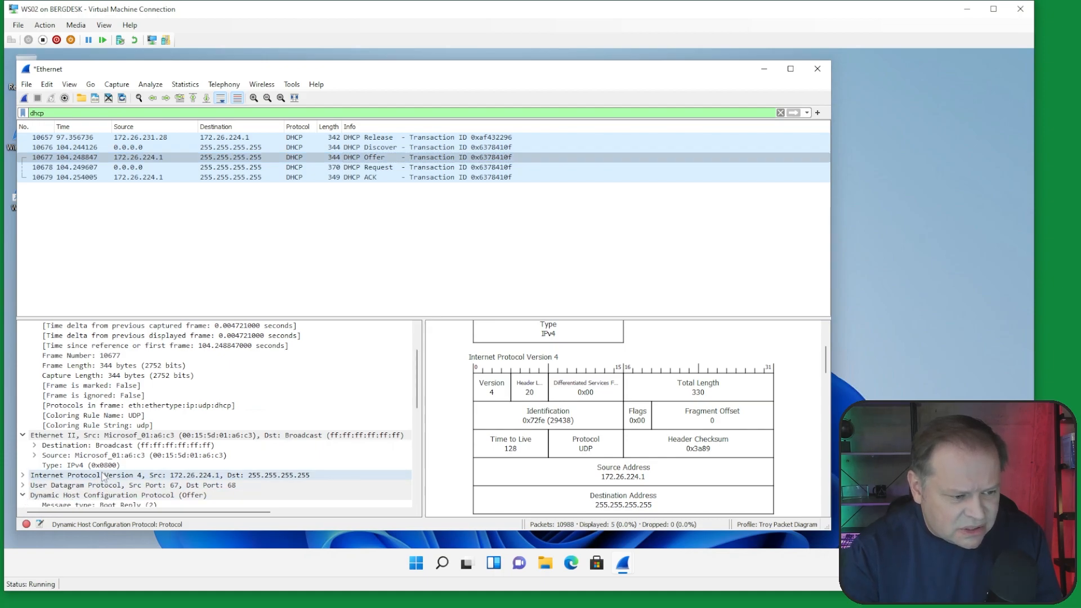
{"action": "scroll", "coordinate": [103, 478], "scroll_direction": "down", "scroll_amount": 6}
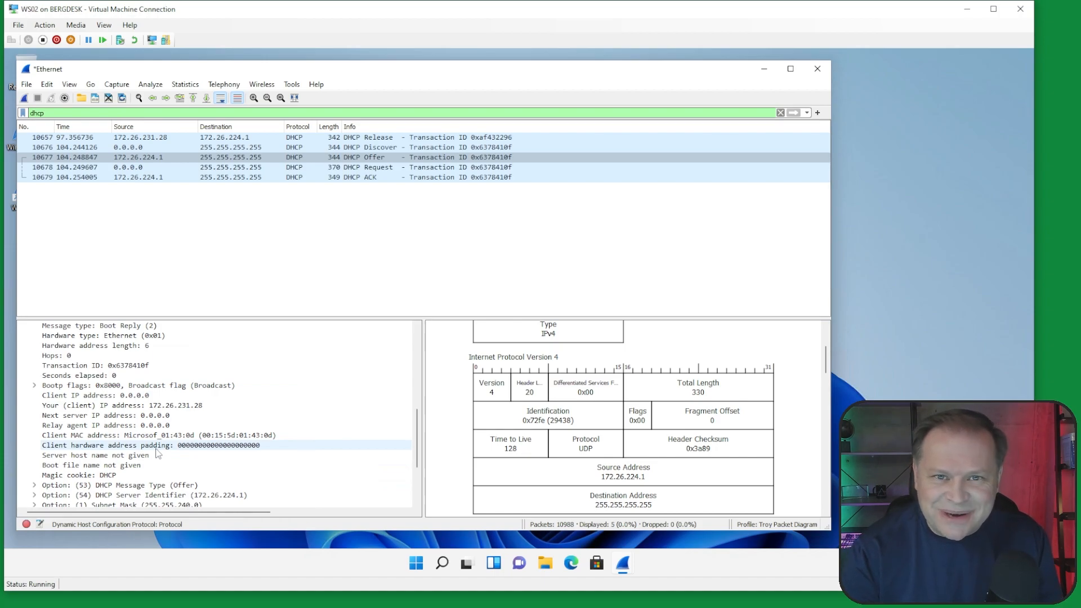
- Clear the dhcp filter and filter the capture by tcp
{"action": "left_click", "coordinate": [780, 113]}
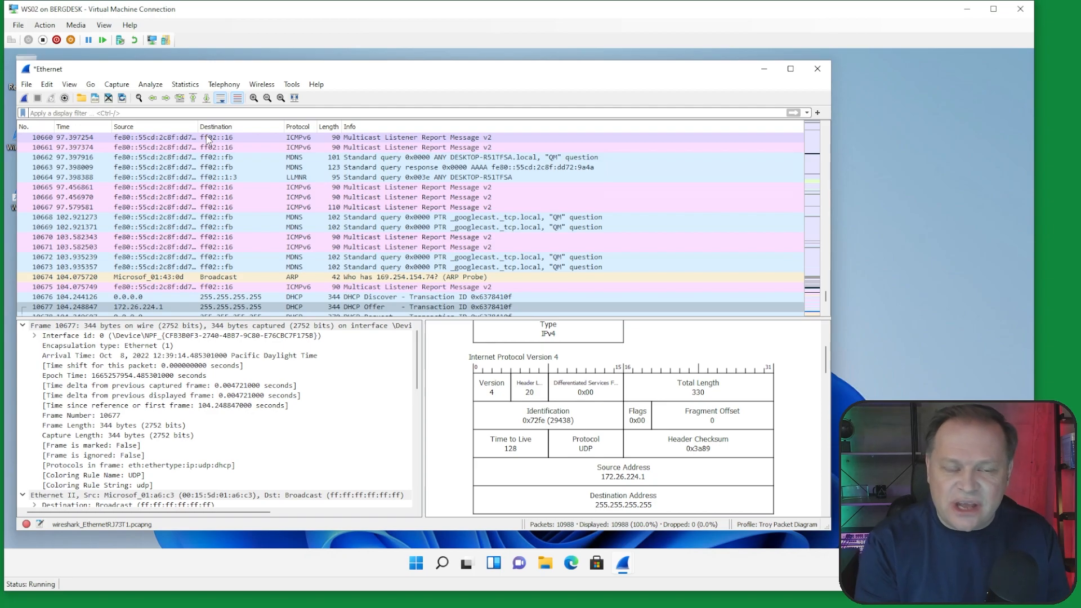
{"action": "type", "text": "tc"}
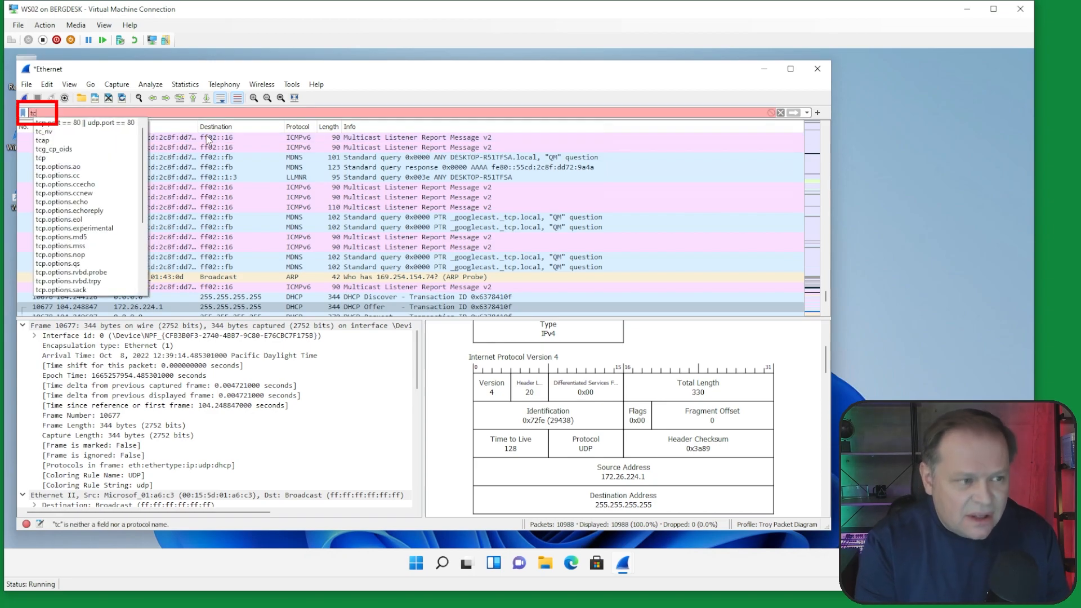
{"action": "type", "text": "p"}
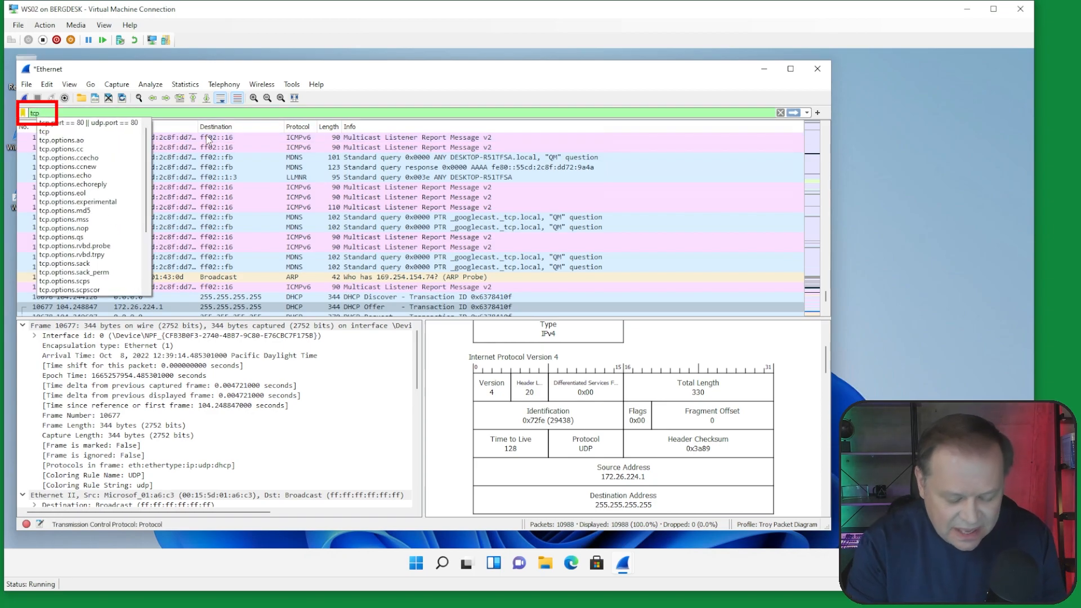
{"action": "key", "text": "Return"}
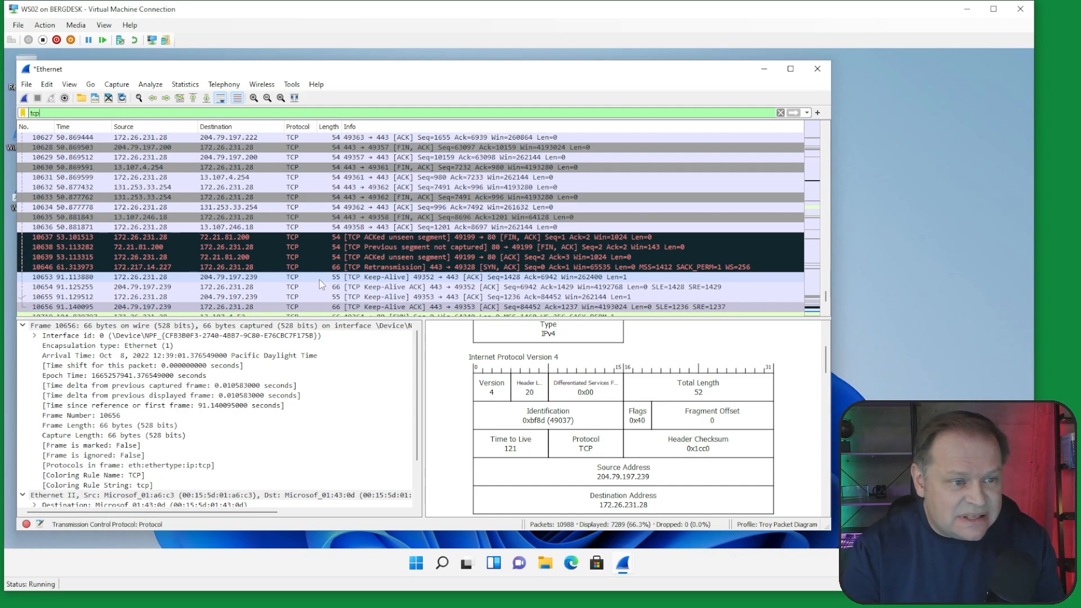
- Apply a TCP conversation filter from packet 10611 and review the conversation between 172.26.231.28 and 204.79.197.200 through its closing packets
{"action": "scroll", "coordinate": [320, 279], "scroll_direction": "up", "scroll_amount": 5}
{"action": "right_click", "coordinate": [171, 147]}
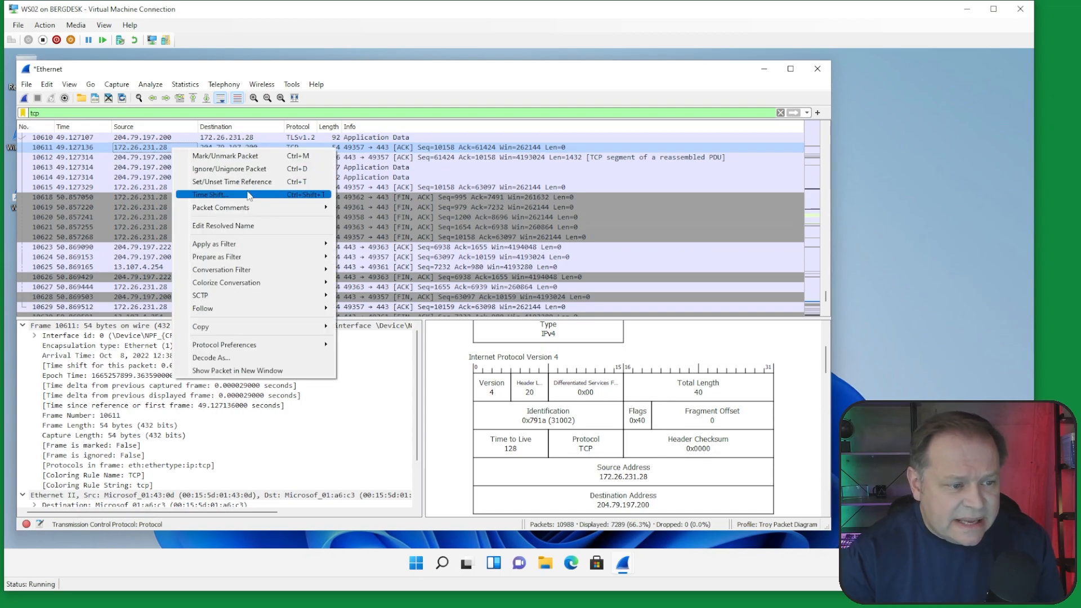
{"action": "mouse_move", "coordinate": [246, 244]}
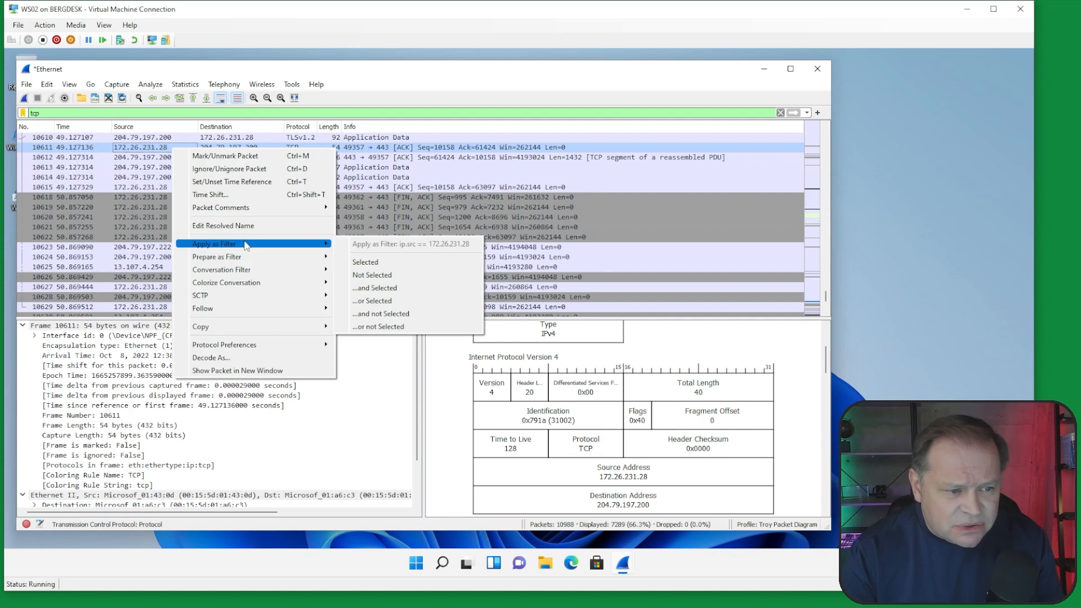
{"action": "mouse_move", "coordinate": [246, 271]}
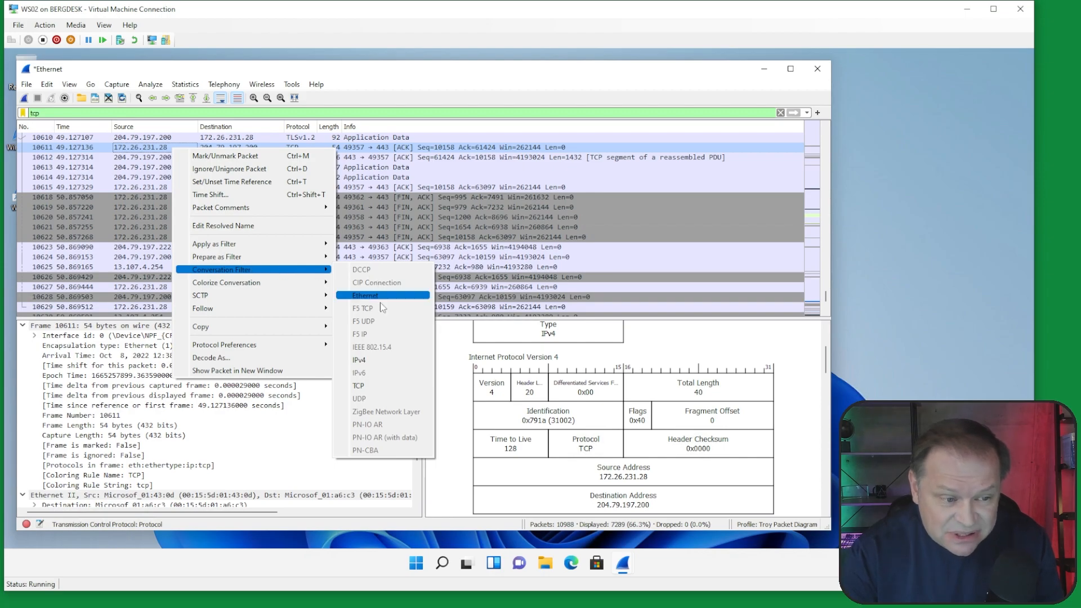
{"action": "left_click", "coordinate": [361, 386]}
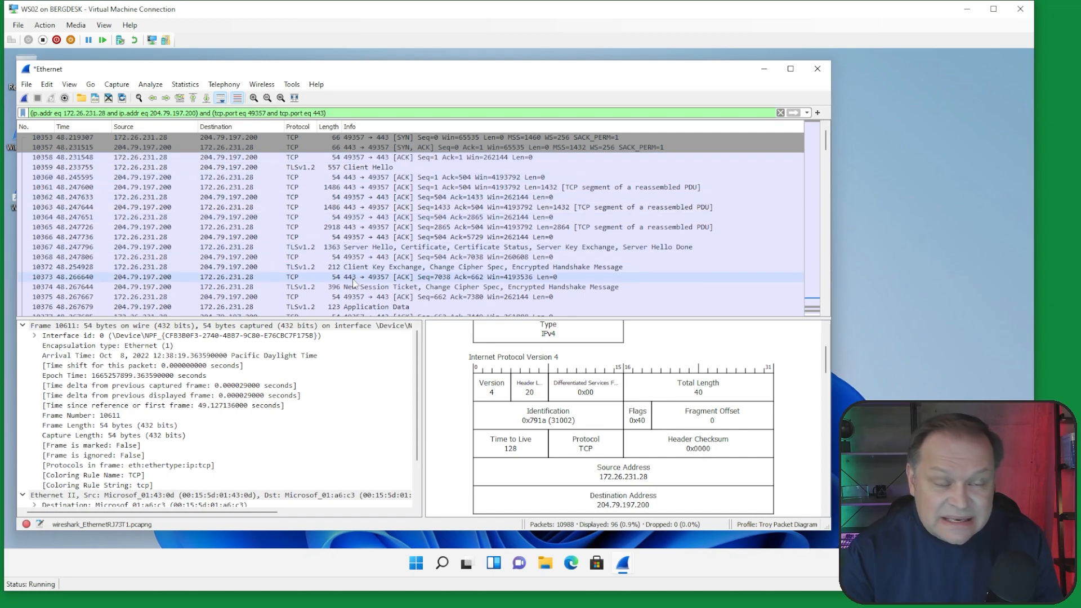
{"action": "scroll", "coordinate": [355, 281], "scroll_direction": "down", "scroll_amount": 6}
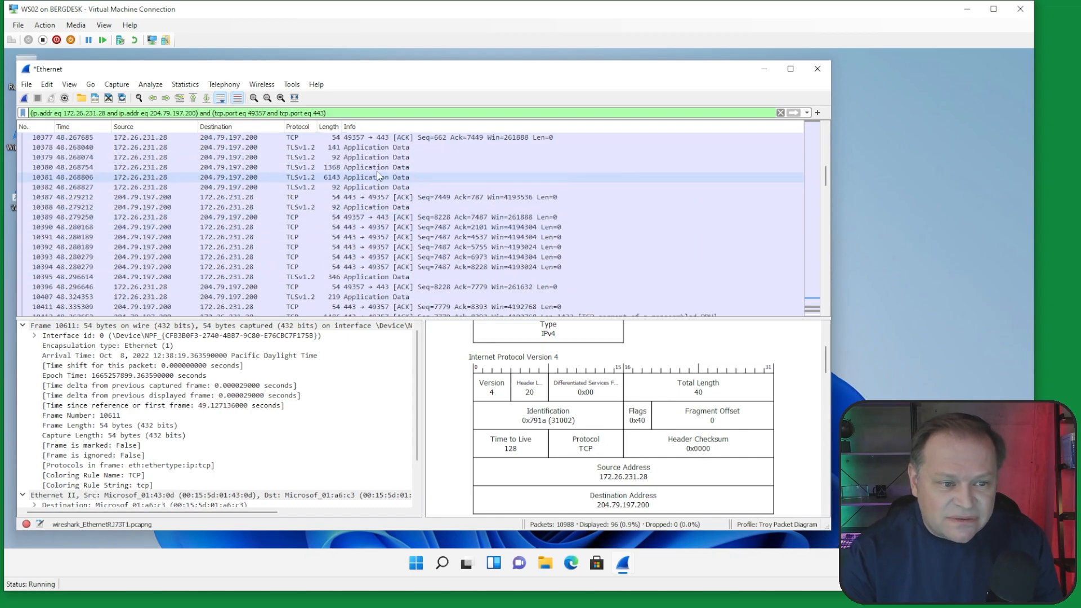
{"action": "scroll", "coordinate": [371, 253], "scroll_direction": "down", "scroll_amount": 10}
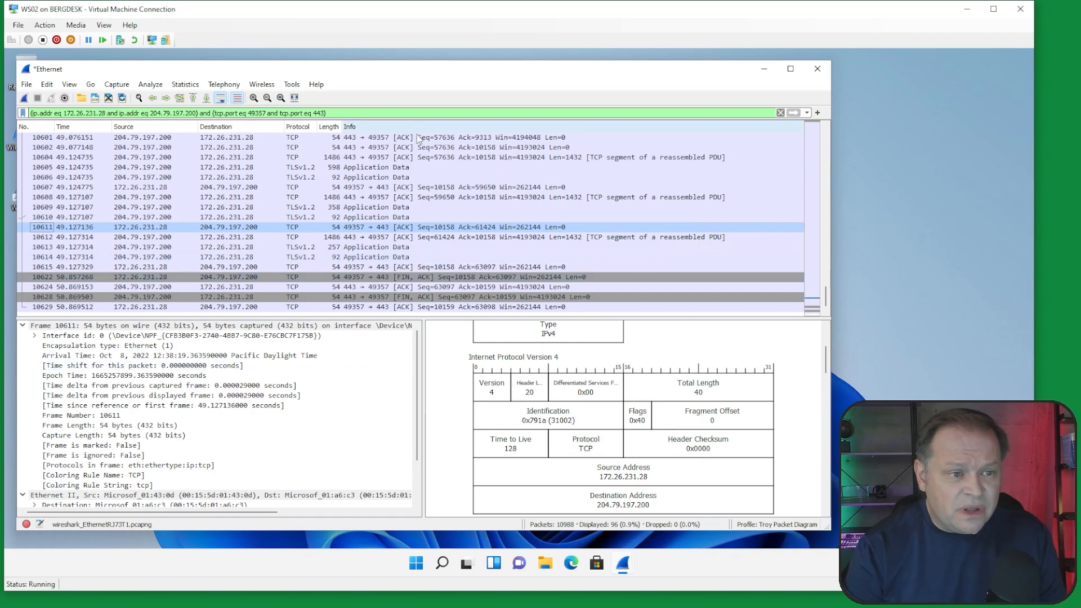
- Clear the conversation filter and apply the display filter "frame contains cisco"
{"action": "left_click", "coordinate": [780, 113]}
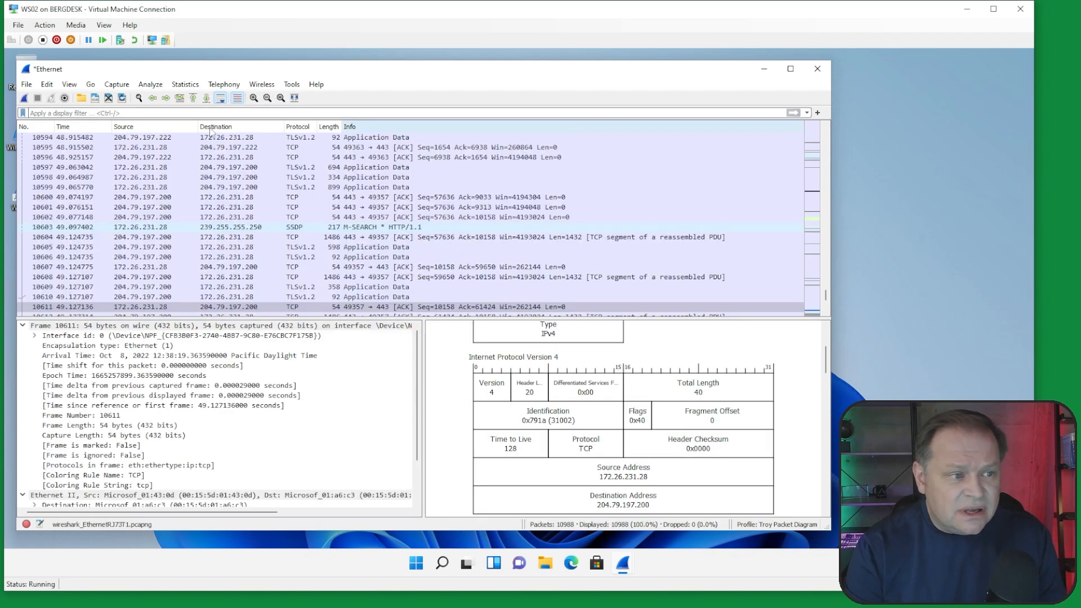
{"action": "type", "text": "frame contra"}
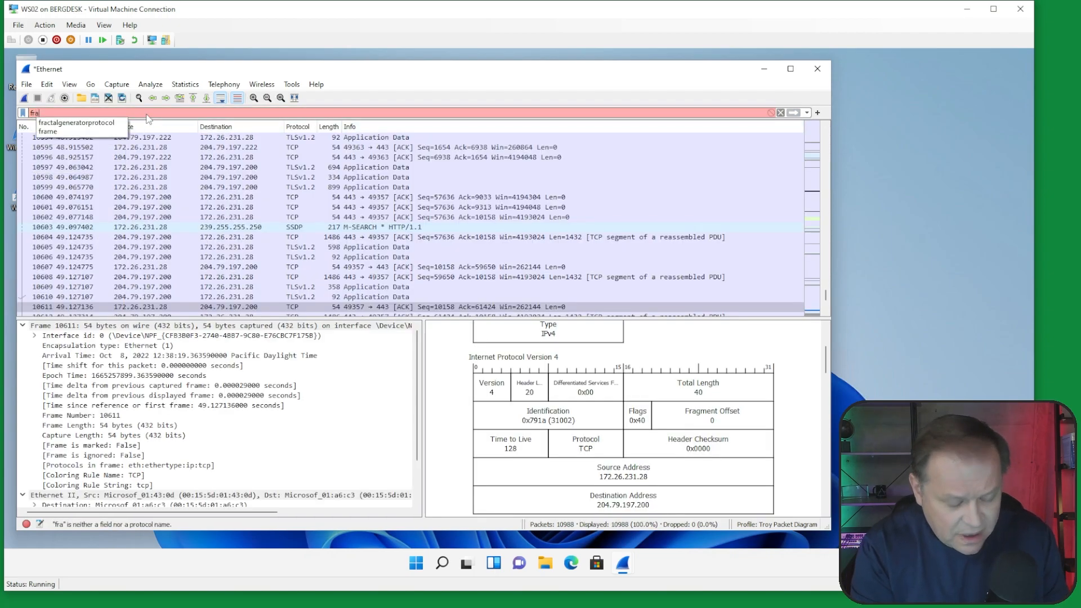
{"action": "key", "text": "BackSpace"}
{"action": "key", "text": "BackSpace"}
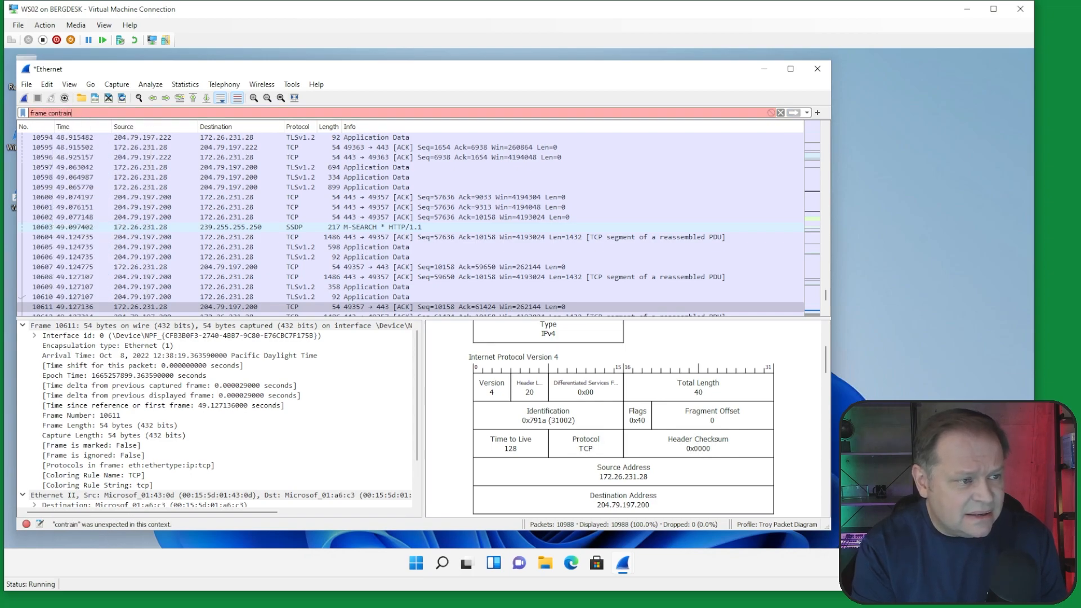
{"action": "type", "text": "ins"}
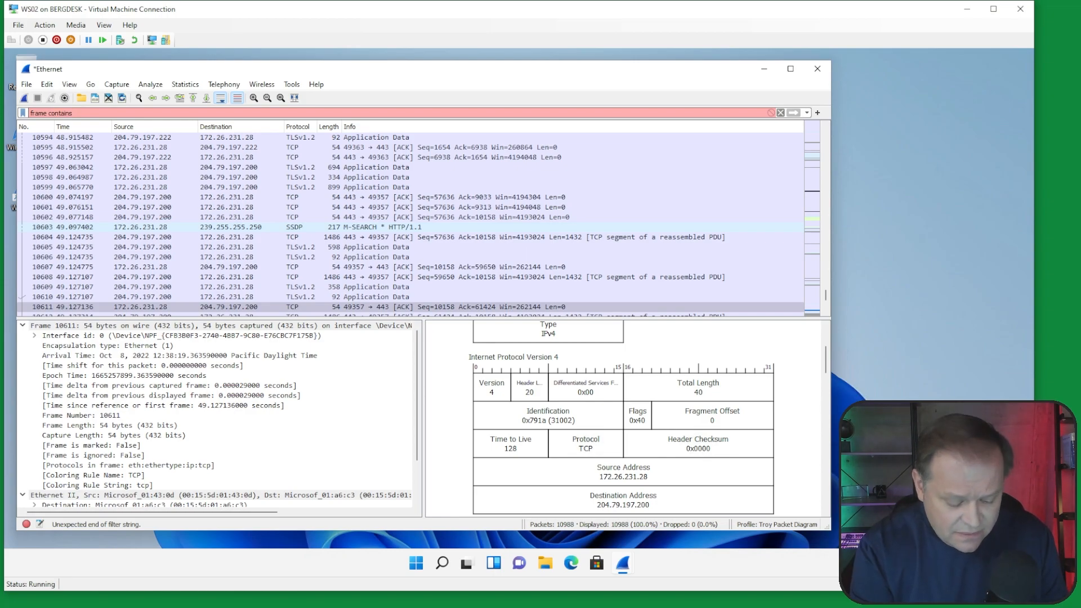
{"action": "type", "text": "ci"}
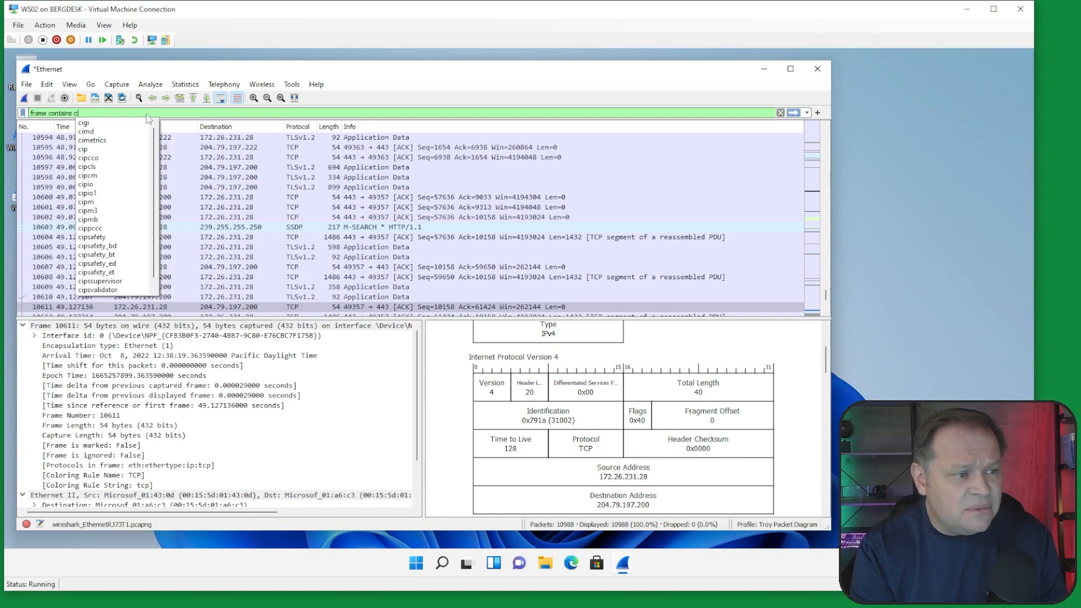
{"action": "type", "text": "sco"}
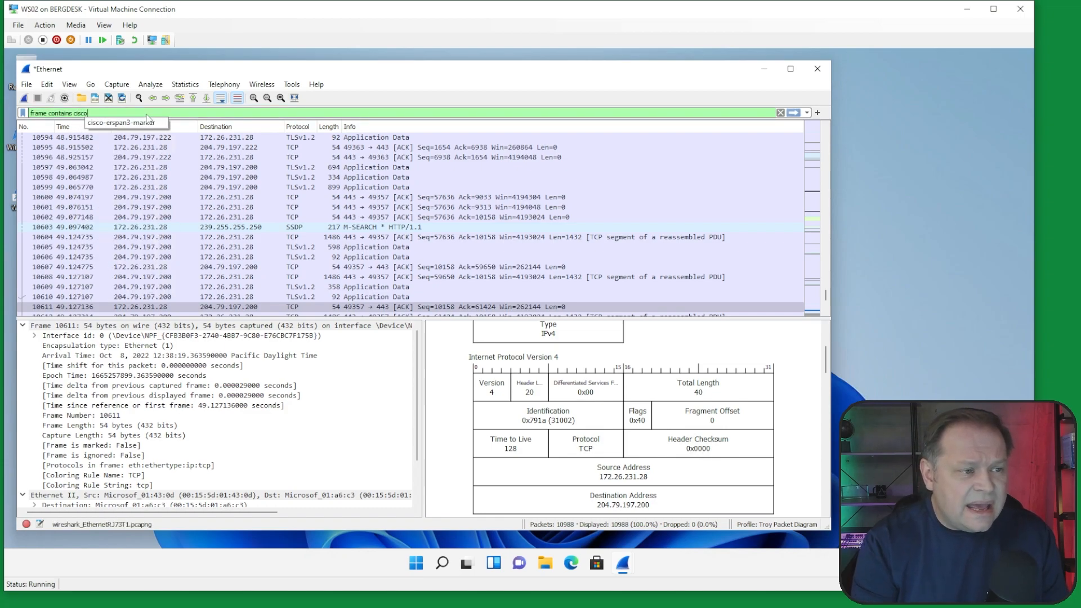
{"action": "key", "text": "Return"}
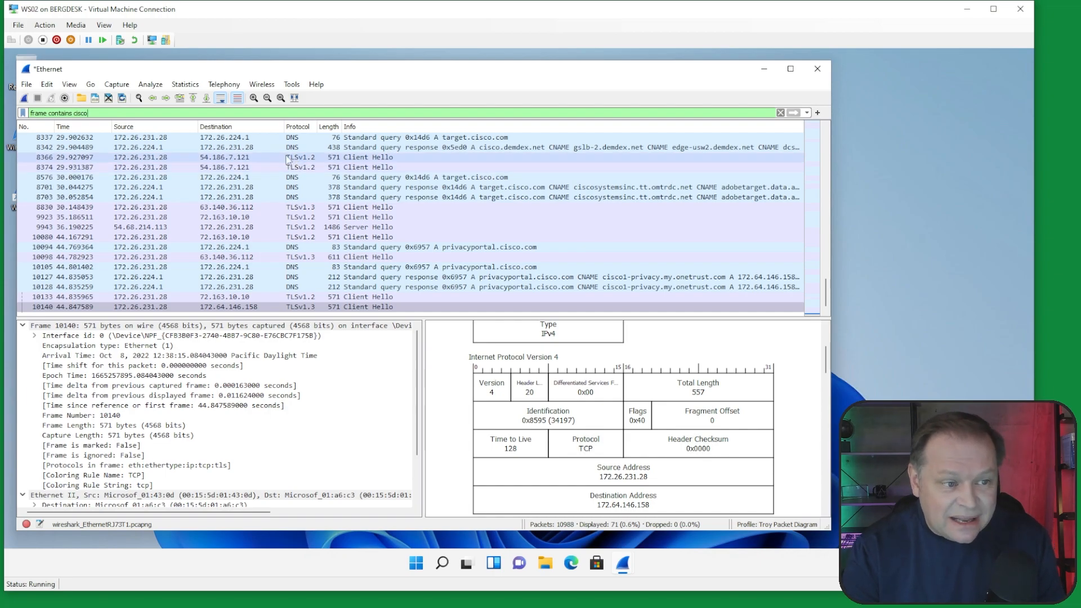
- Apply a TCP conversation filter from Client Hello packet 8366 to 54.186.7.121 and look through the conversation's packets
{"action": "right_click", "coordinate": [228, 160]}
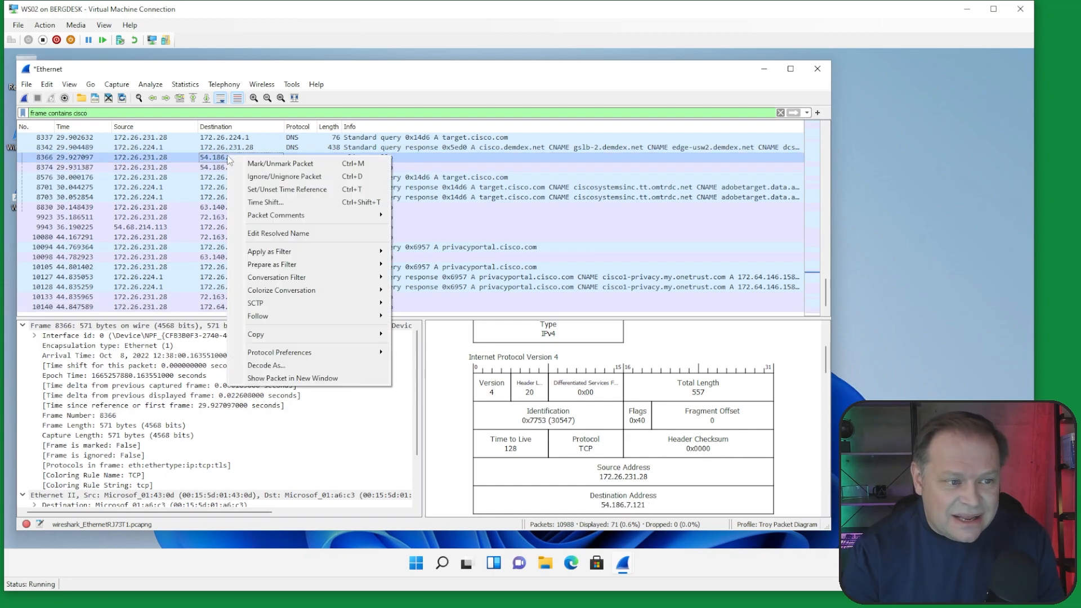
{"action": "mouse_move", "coordinate": [290, 282]}
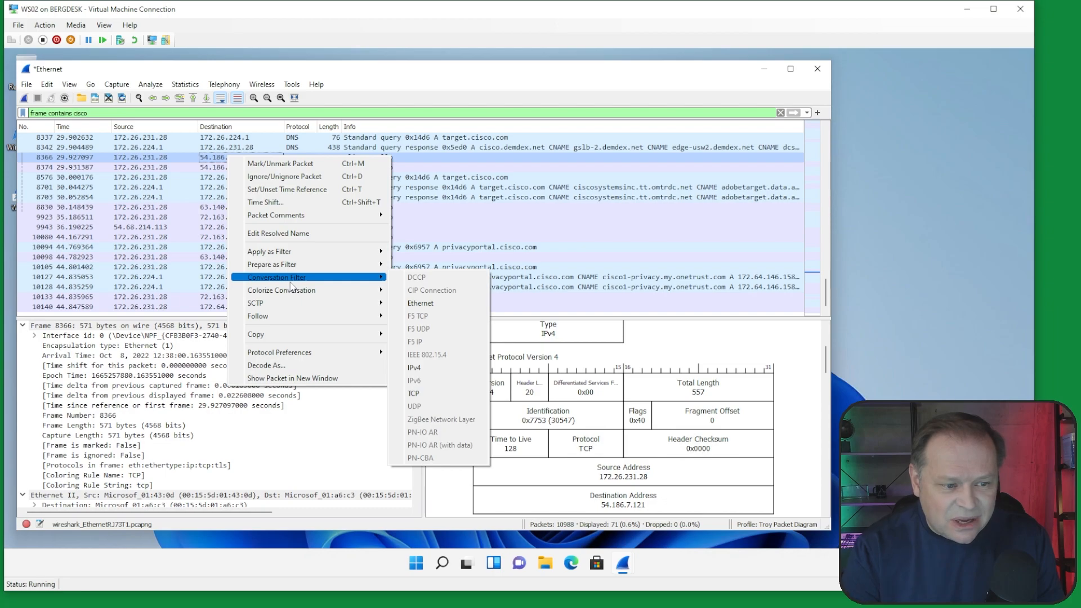
{"action": "left_click", "coordinate": [425, 398]}
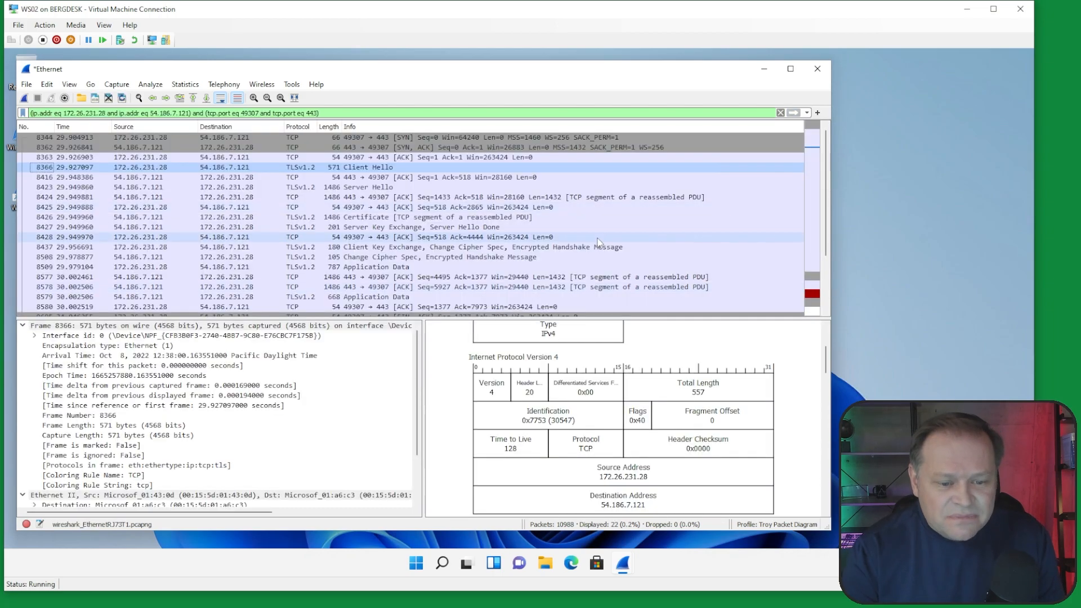
{"action": "scroll", "coordinate": [598, 241], "scroll_direction": "down", "scroll_amount": 2}
{"action": "scroll", "coordinate": [599, 241], "scroll_direction": "up", "scroll_amount": 2}
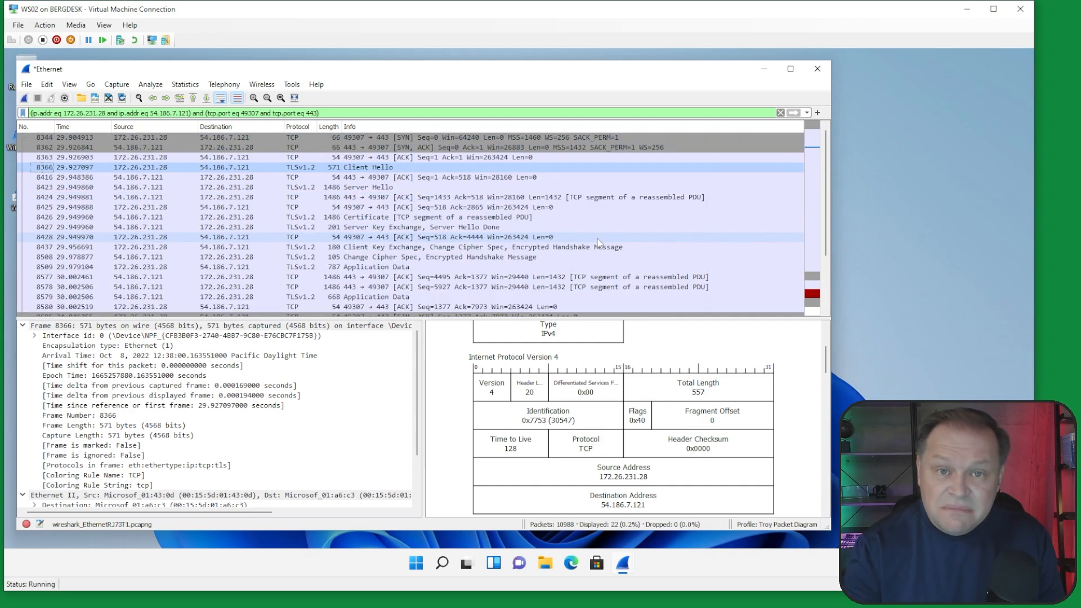